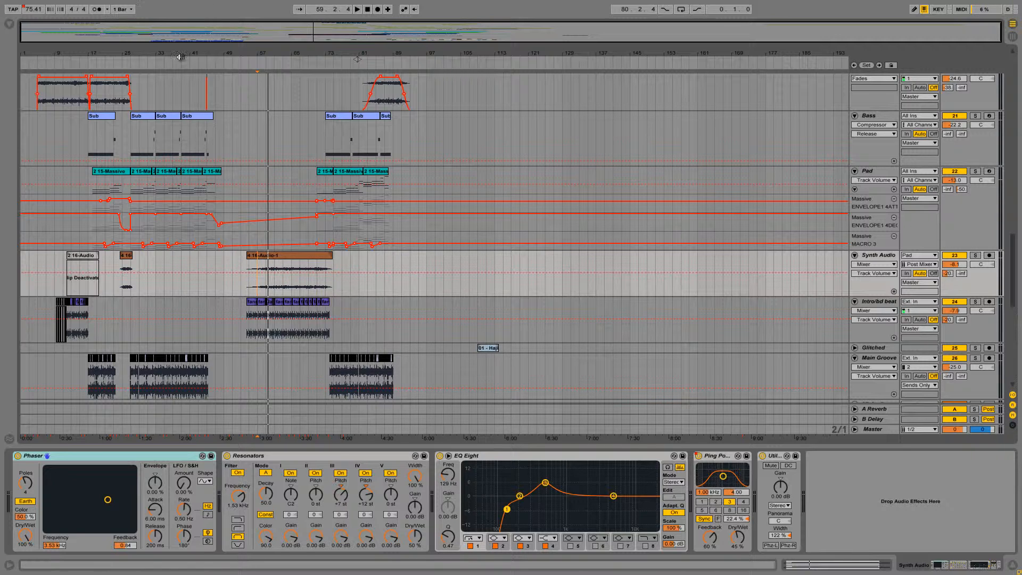
# Step: Solo the A distant piano track and play its long 18 The Forgotten Robot Soldier clip from bar 155
pyautogui.scroll(-2, 256, 240)
pyautogui.scroll(12, 259, 242)
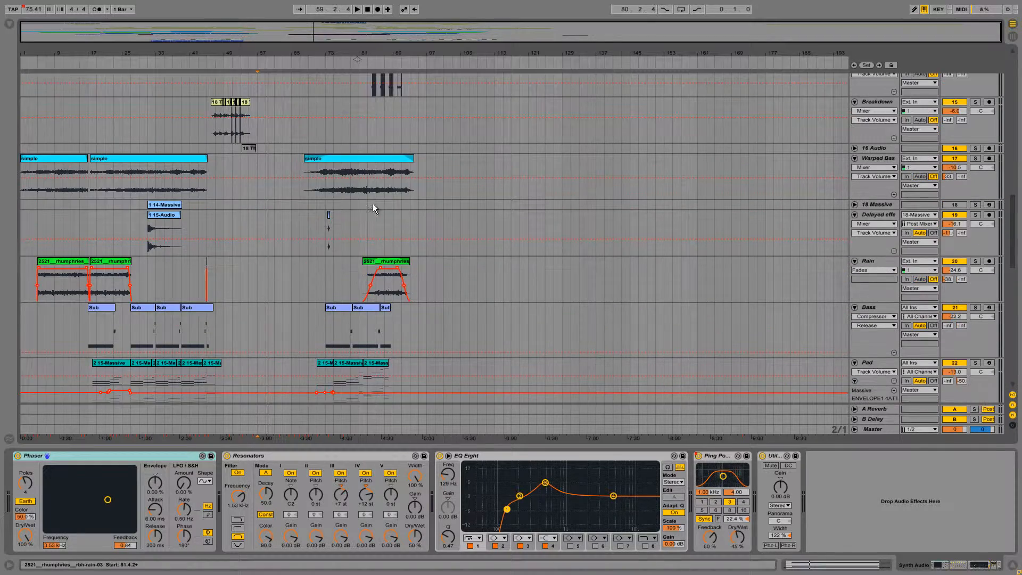
pyautogui.scroll(8, 384, 200)
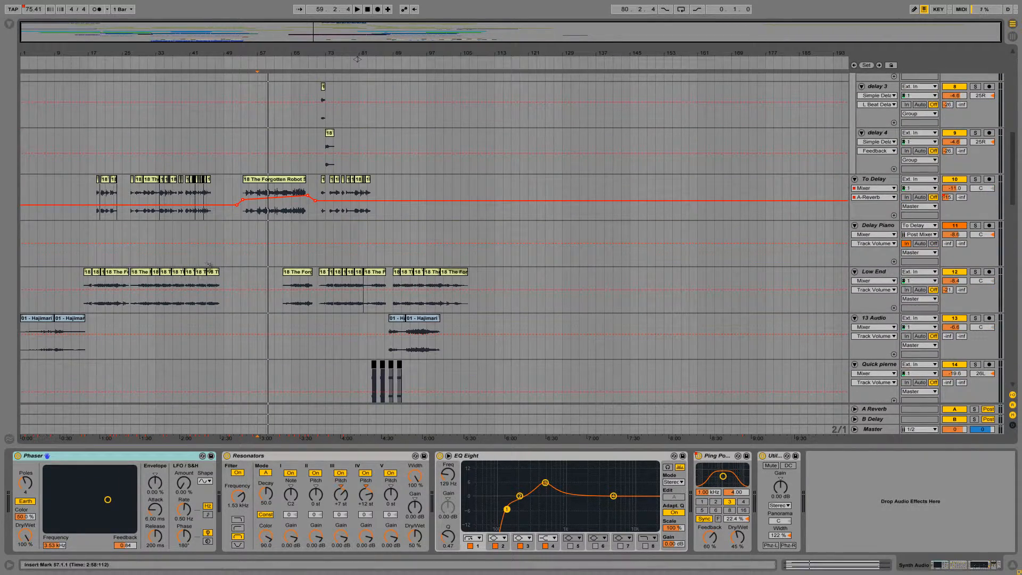
pyautogui.scroll(6, 258, 303)
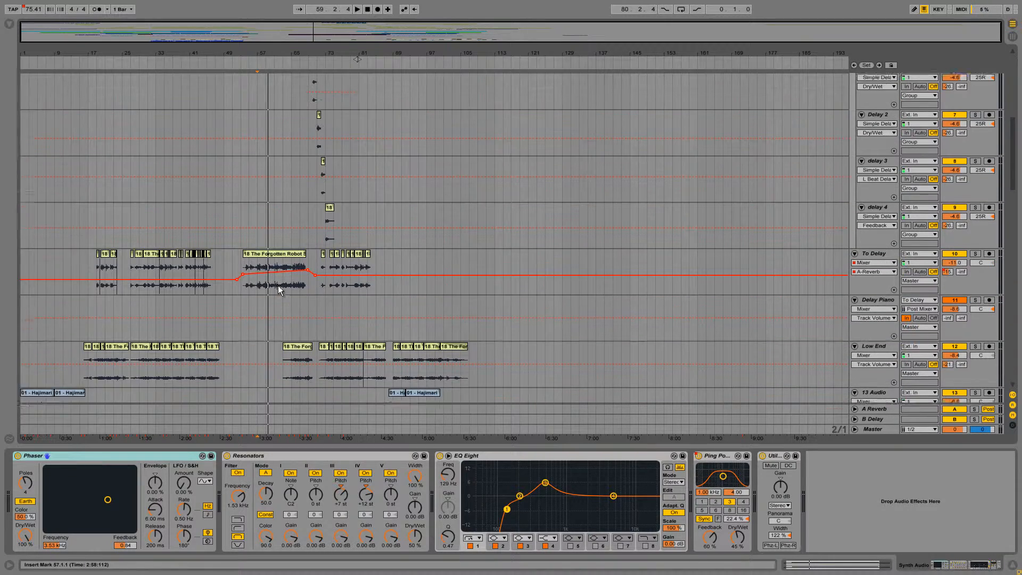
pyautogui.scroll(8, 327, 290)
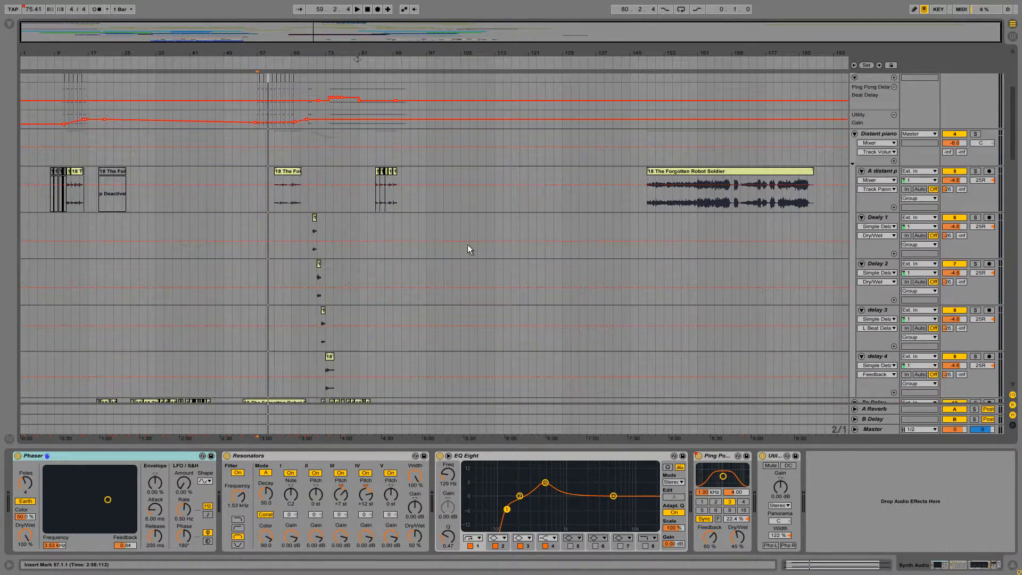
pyautogui.scroll(2, 650, 275)
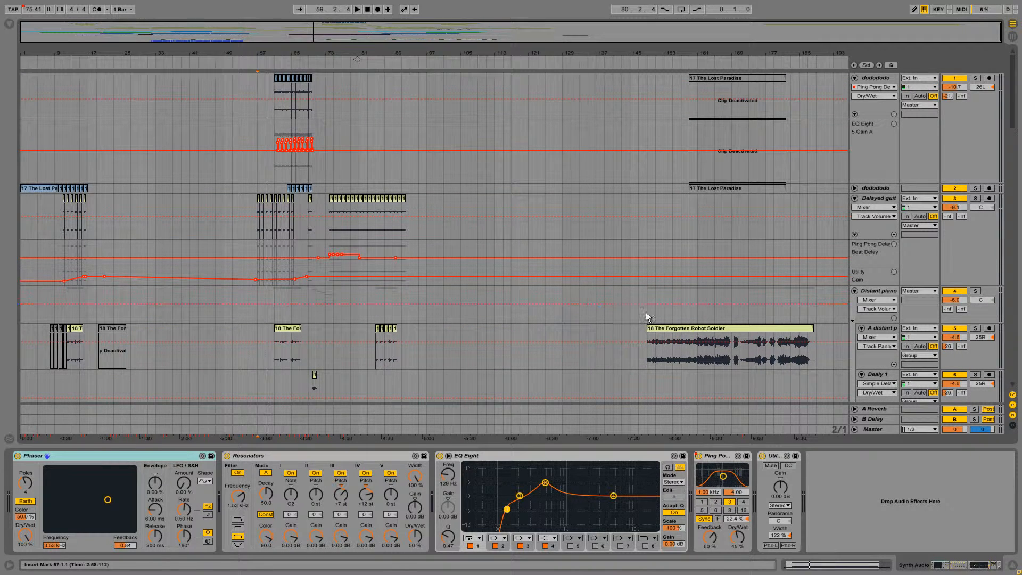
pyautogui.click(702, 321)
pyautogui.click(700, 327)
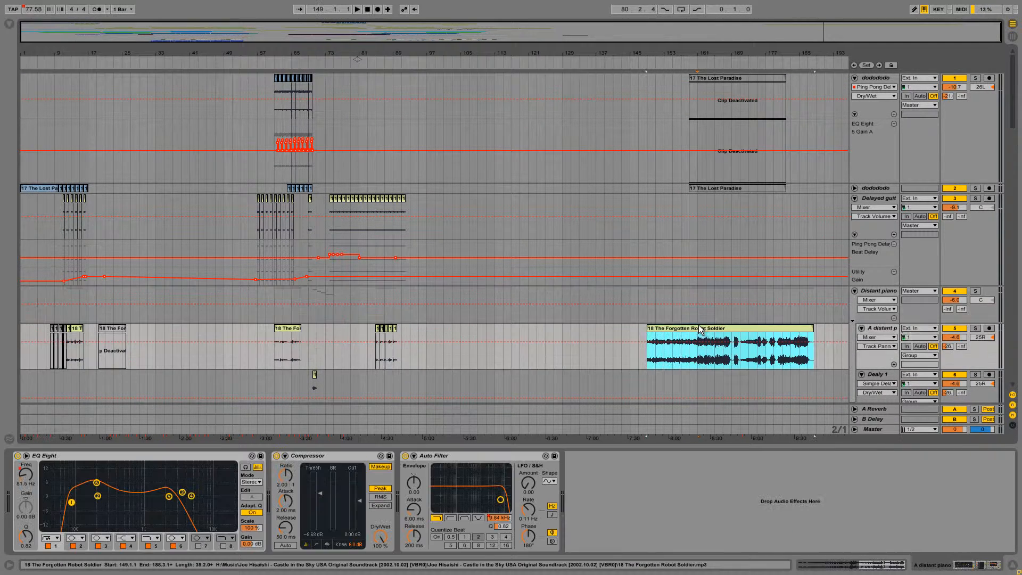
pyautogui.click(679, 367)
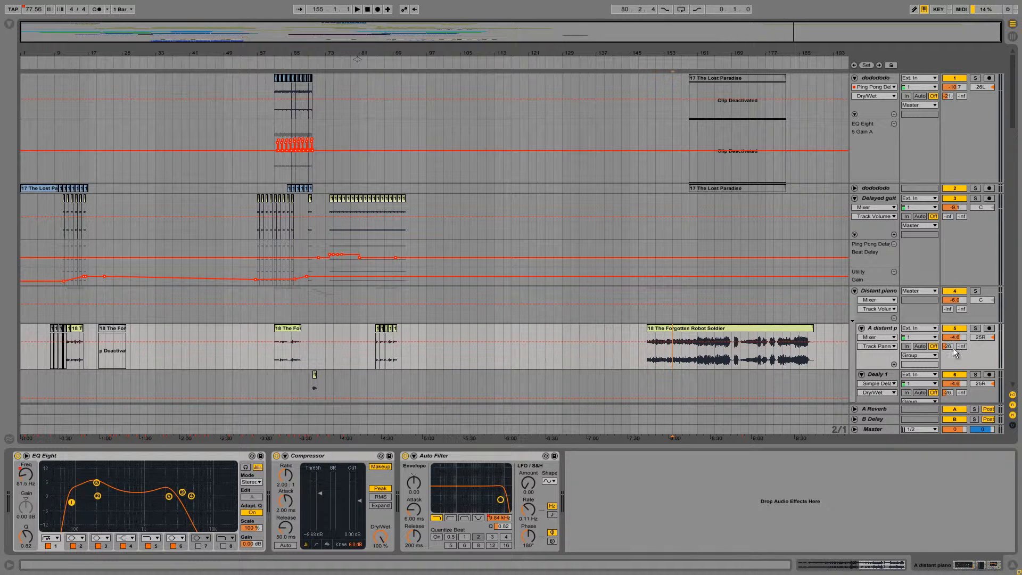
pyautogui.click(975, 328)
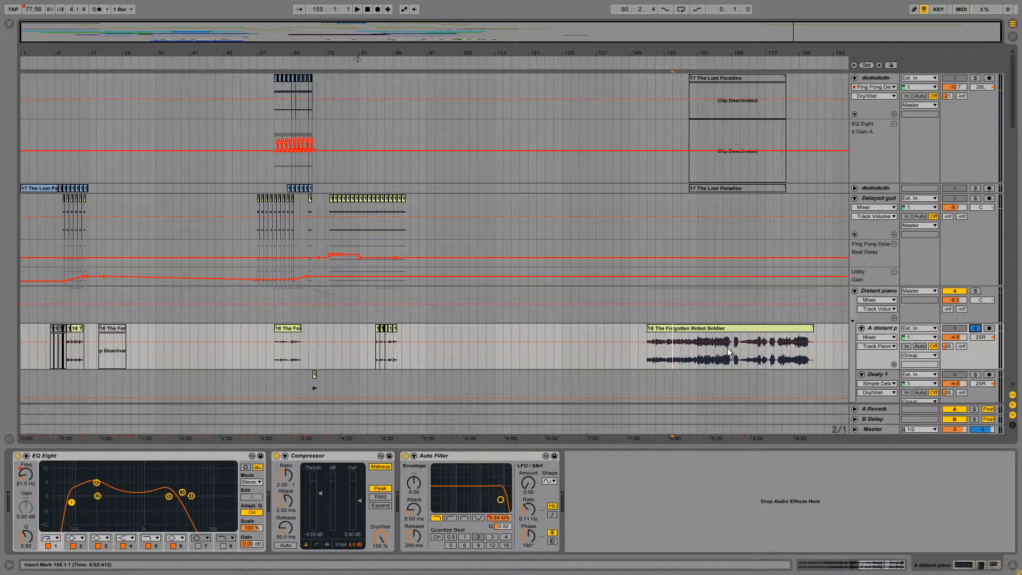
pyautogui.press('space')
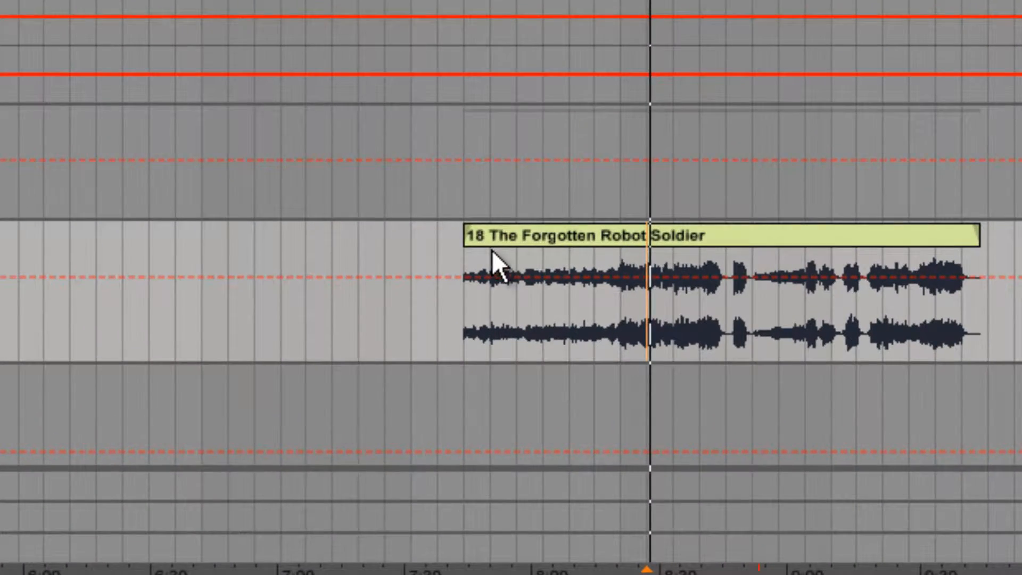
# Step: Extend the start of the long Forgotten Robot Soldier clip back to about 5:00 and listen to its opening and a further passage
pyautogui.moveTo(462, 234); pyautogui.dragTo(27, 226)
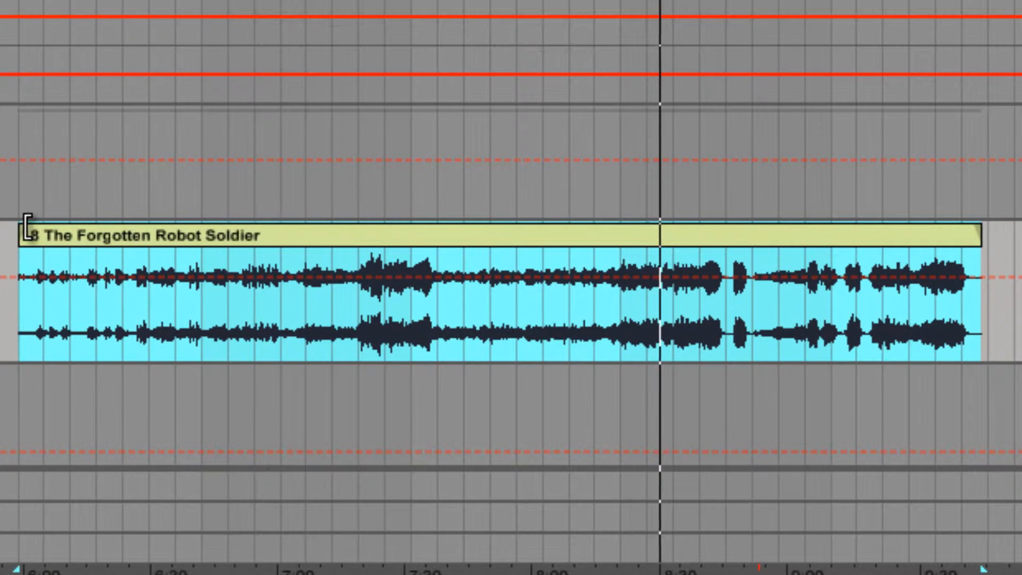
pyautogui.click(37, 327)
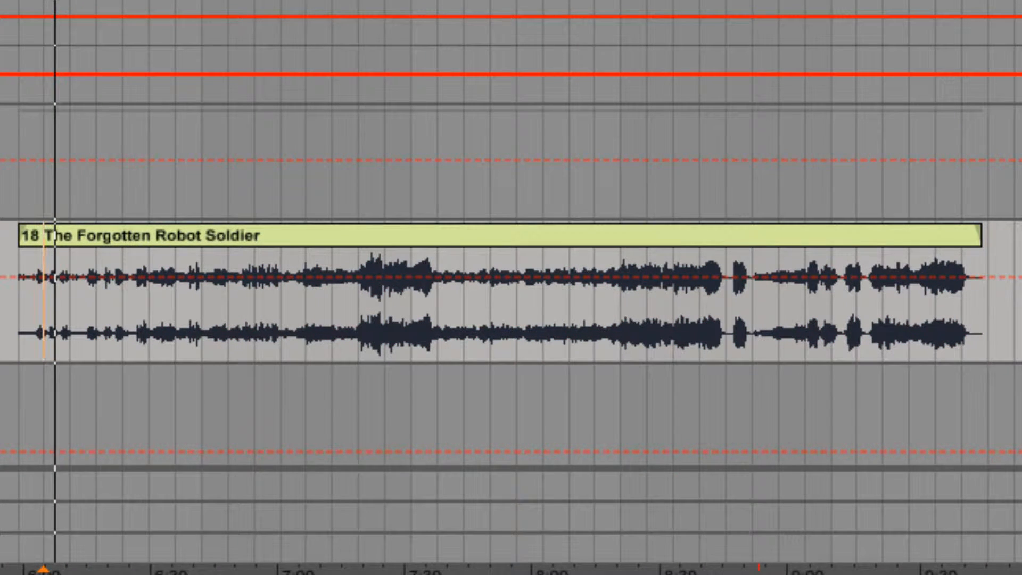
pyautogui.moveTo(21, 271); pyautogui.dragTo(0, 250)
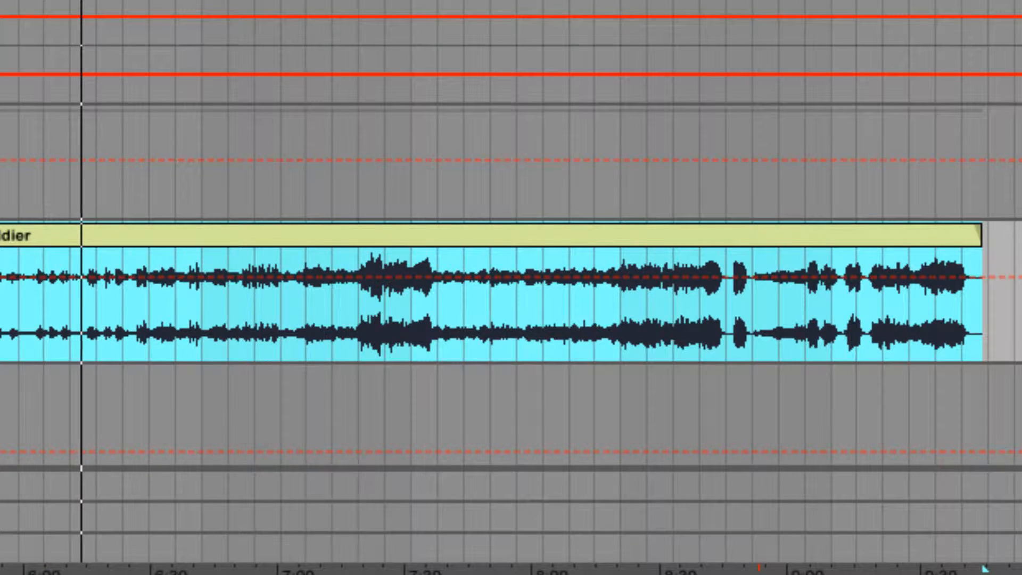
pyautogui.click(133, 394)
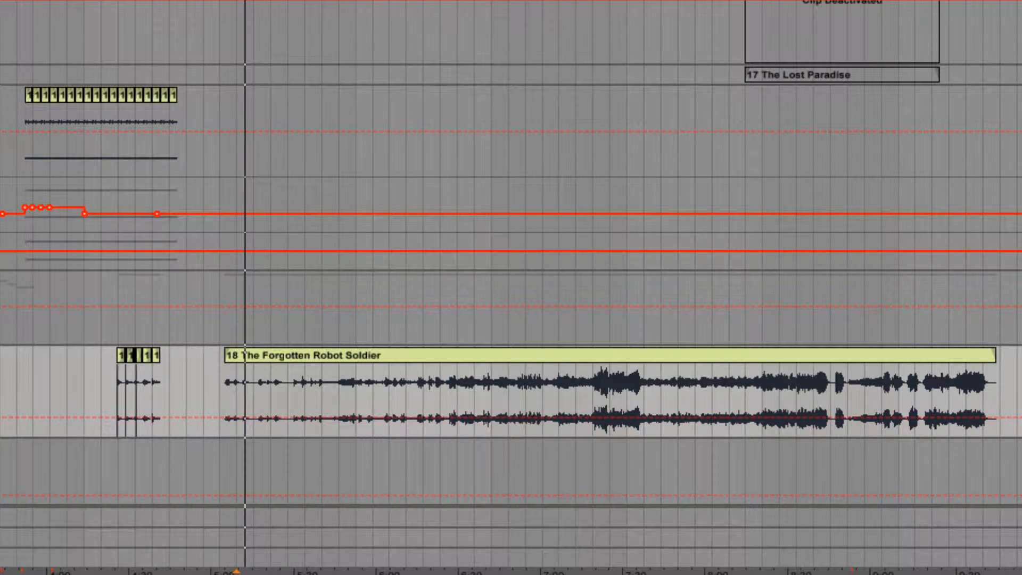
pyautogui.click(337, 394)
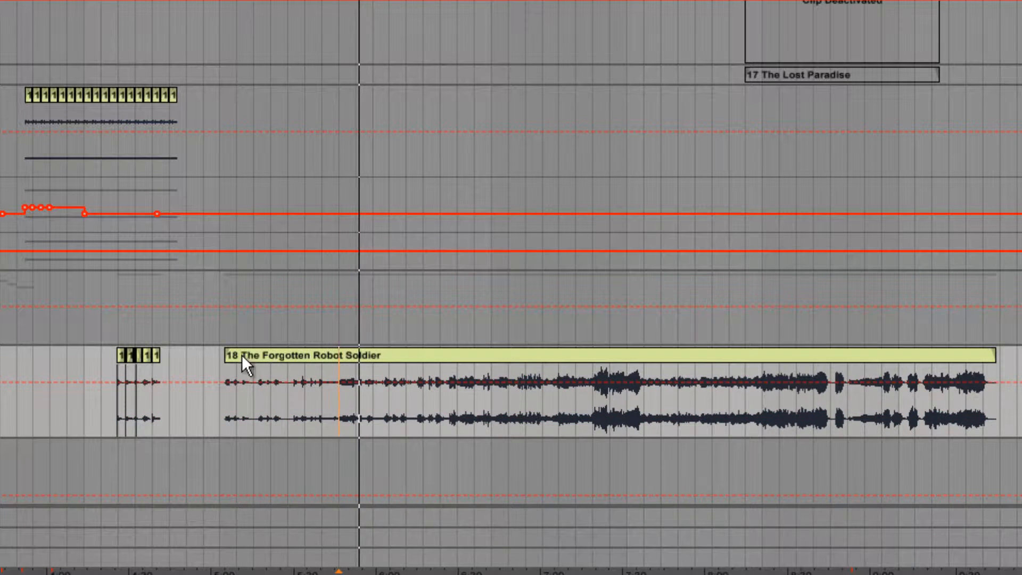
# Step: Trim the start of the long Forgotten Robot Soldier clip to bar 131, turn off the track's solo, and select the clip
pyautogui.moveTo(242, 354); pyautogui.dragTo(526, 354)
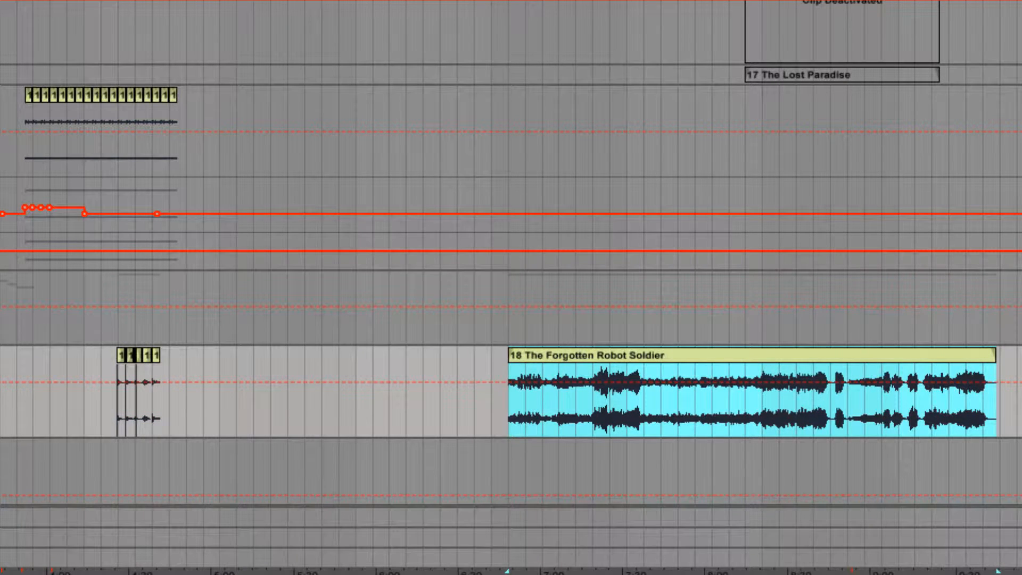
pyautogui.click(218, 214)
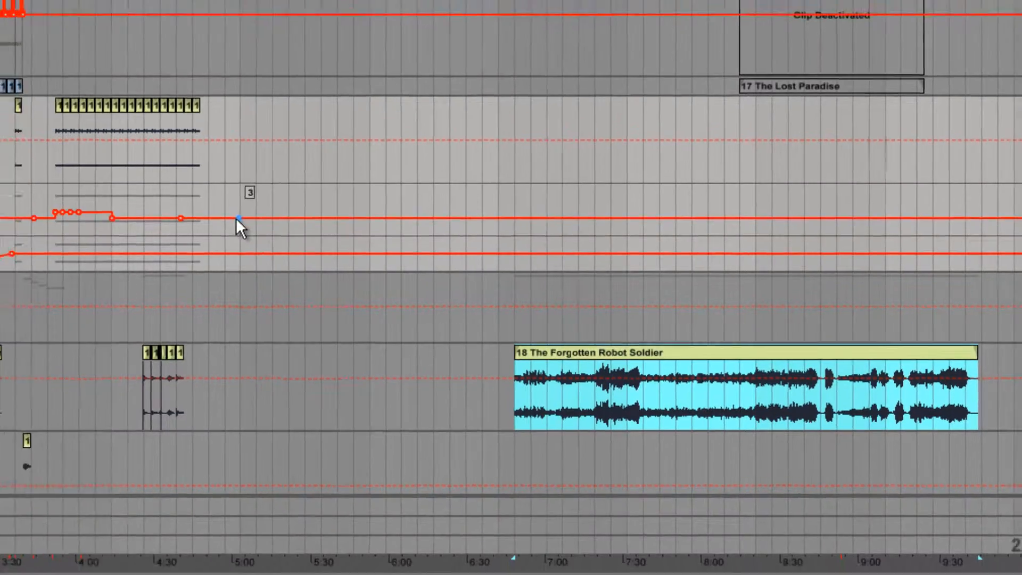
pyautogui.click(218, 214)
pyautogui.click(645, 345)
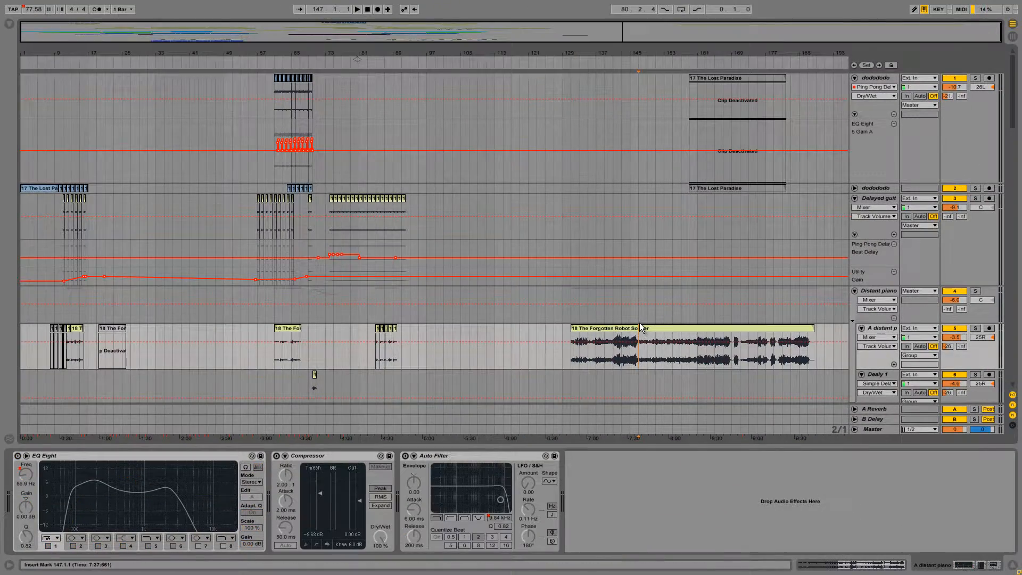
pyautogui.doubleClick(609, 329)
pyautogui.hotkey('shift', 'Tab')
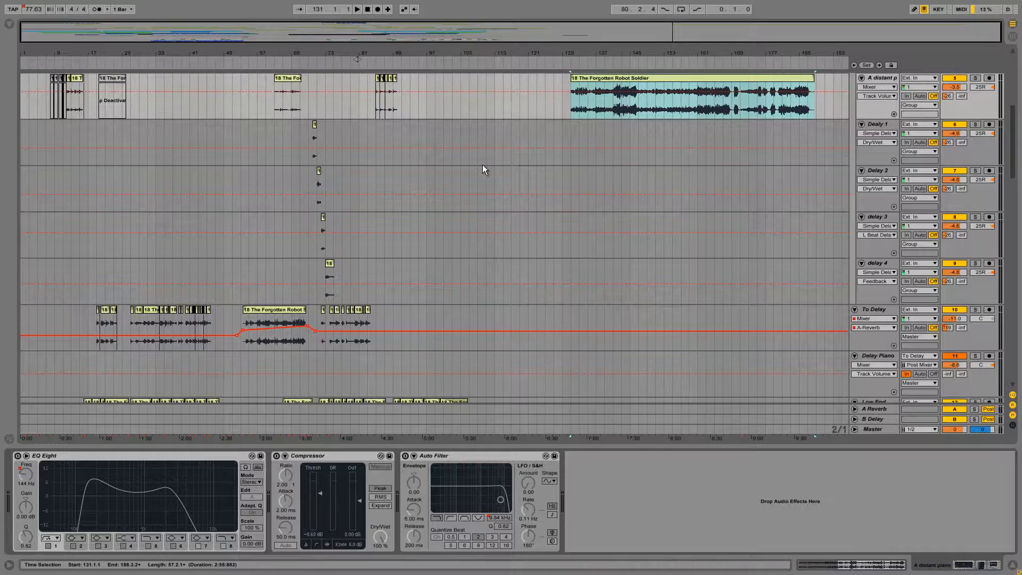
# Step: Solo the Low End track and play its 18 The Forgotten Robot Soldier clip starting at bar 18
pyautogui.scroll(3, 481, 165)
pyautogui.scroll(-6, 373, 171)
pyautogui.scroll(-4, 229, 153)
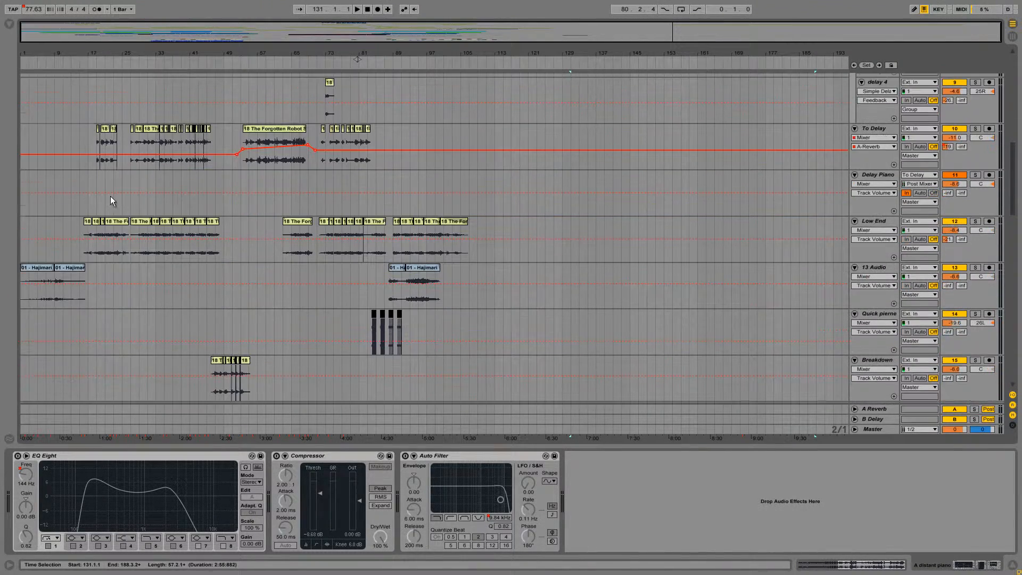
pyautogui.click(117, 213)
pyautogui.click(99, 213)
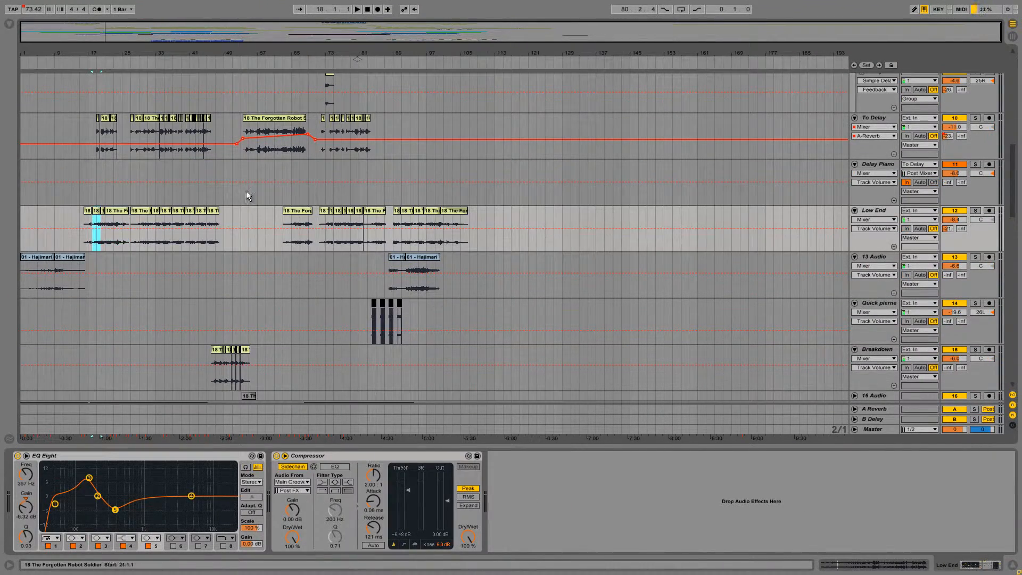
pyautogui.click(975, 210)
pyautogui.press('space')
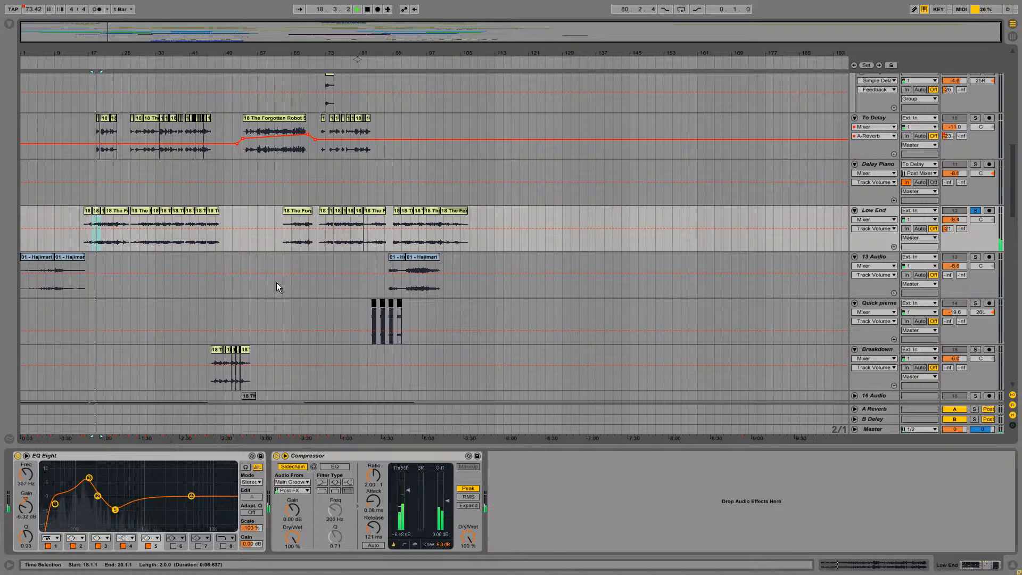
pyautogui.scroll(2, 53, 222)
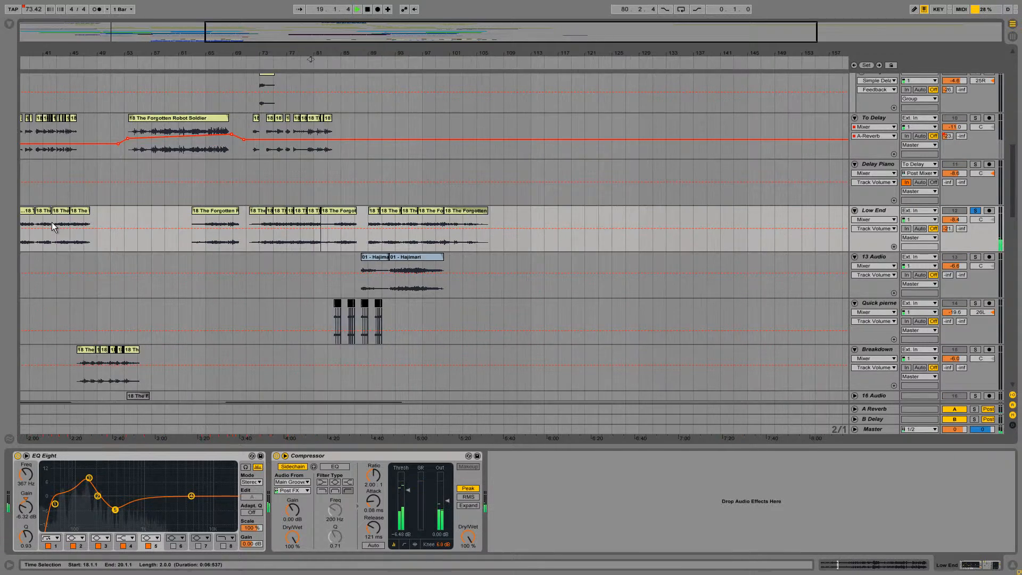
pyautogui.moveTo(152, 438); pyautogui.dragTo(930, 380)
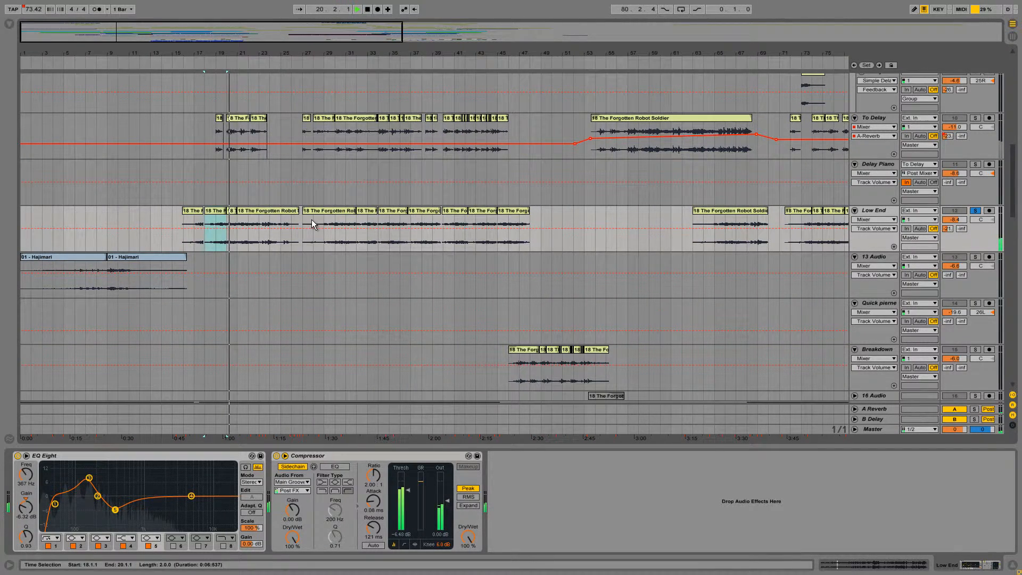
# Step: Inspect the sample settings of the Low End clip at bar 21, return to its device chain, and stop playback
pyautogui.doubleClick(258, 242)
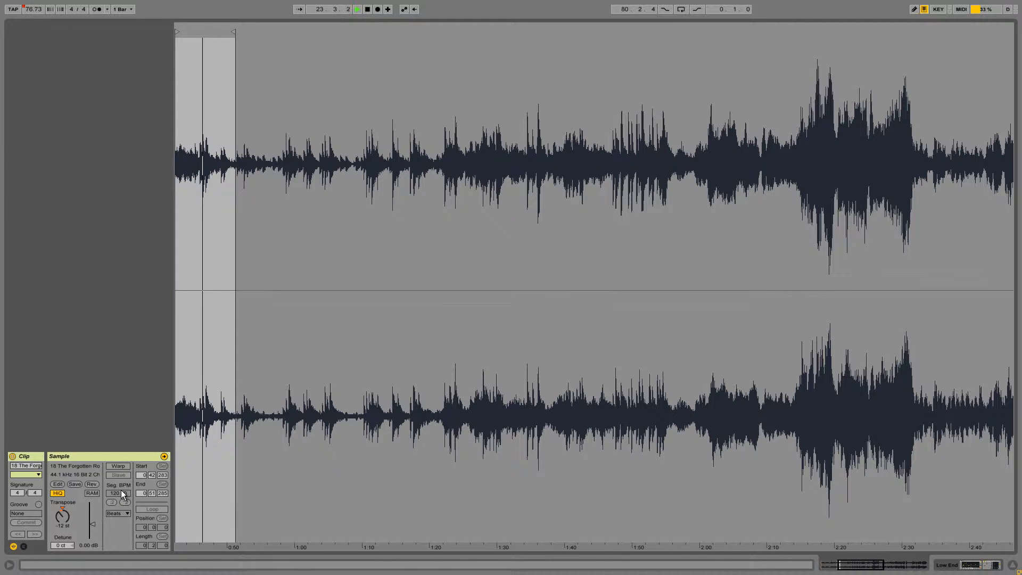
pyautogui.hotkey('shift', 'Tab')
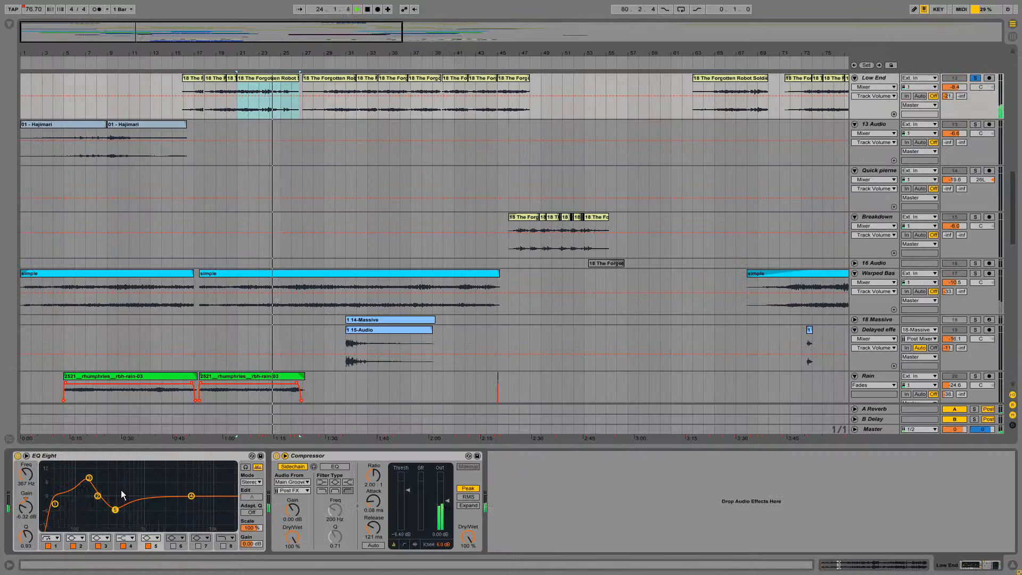
pyautogui.scroll(2, 255, 131)
pyautogui.scroll(6, 287, 163)
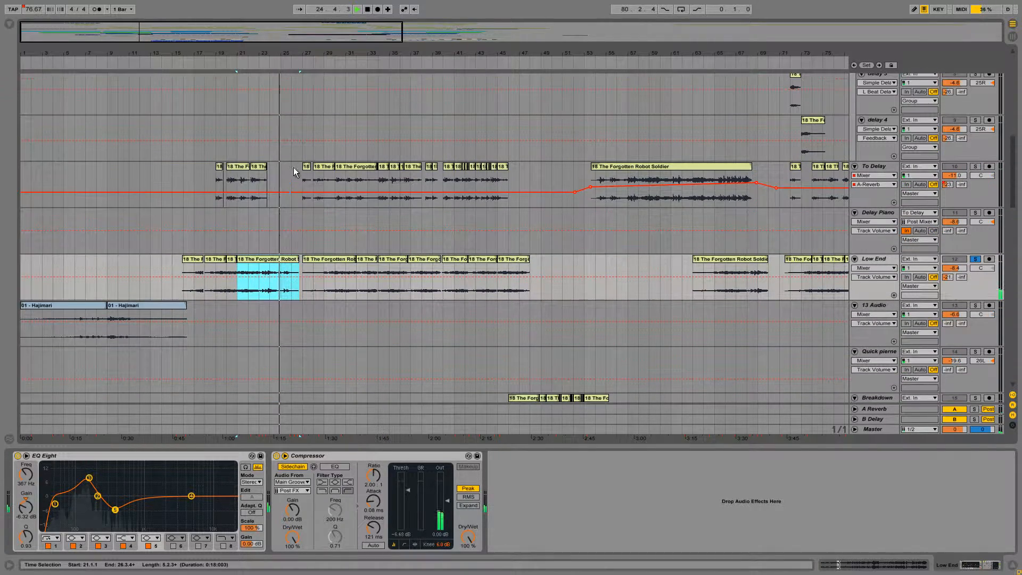
pyautogui.scroll(3, 287, 250)
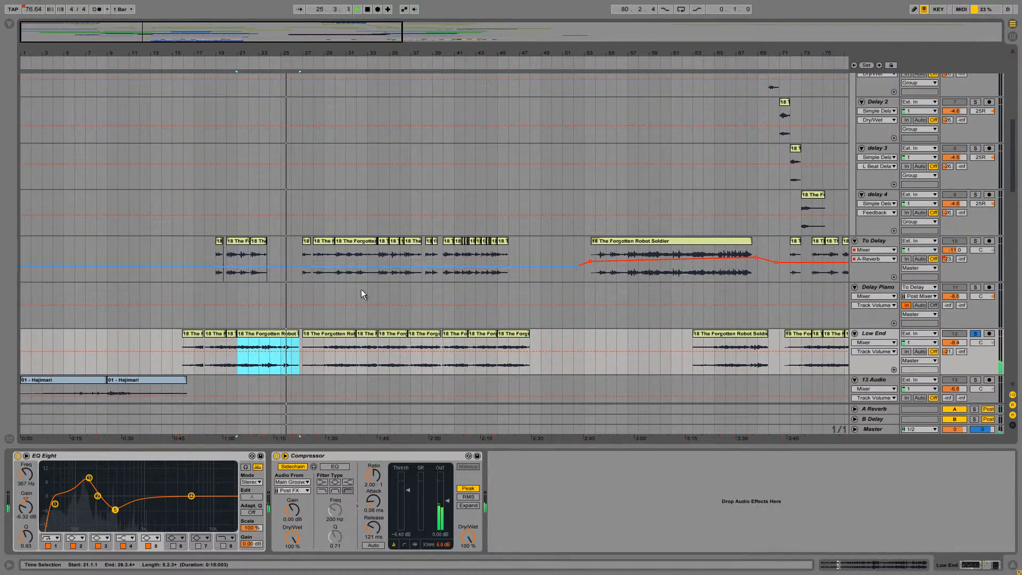
pyautogui.scroll(3, 343, 302)
pyautogui.scroll(3, 343, 298)
pyautogui.scroll(3, 778, 272)
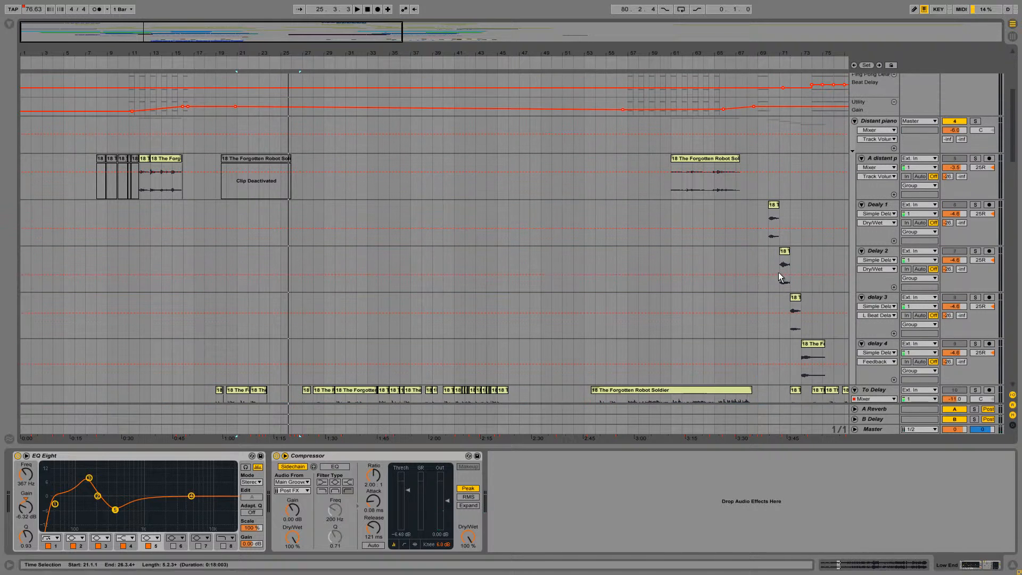
# Step: Take the Low End track out of solo and place the insert marker at bar 6 on the 13 Audio track
pyautogui.scroll(-5, 304, 228)
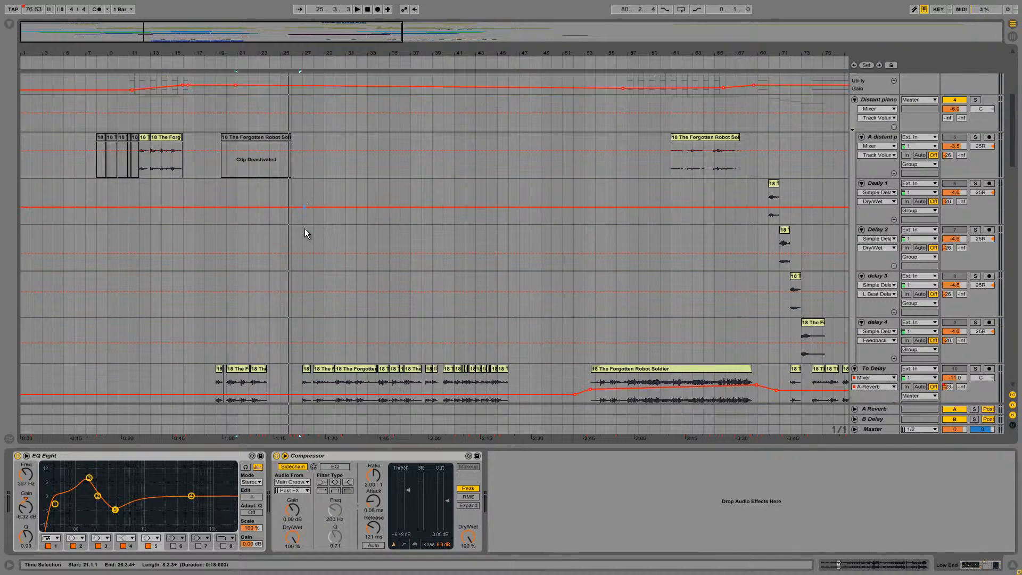
pyautogui.scroll(-6, 325, 288)
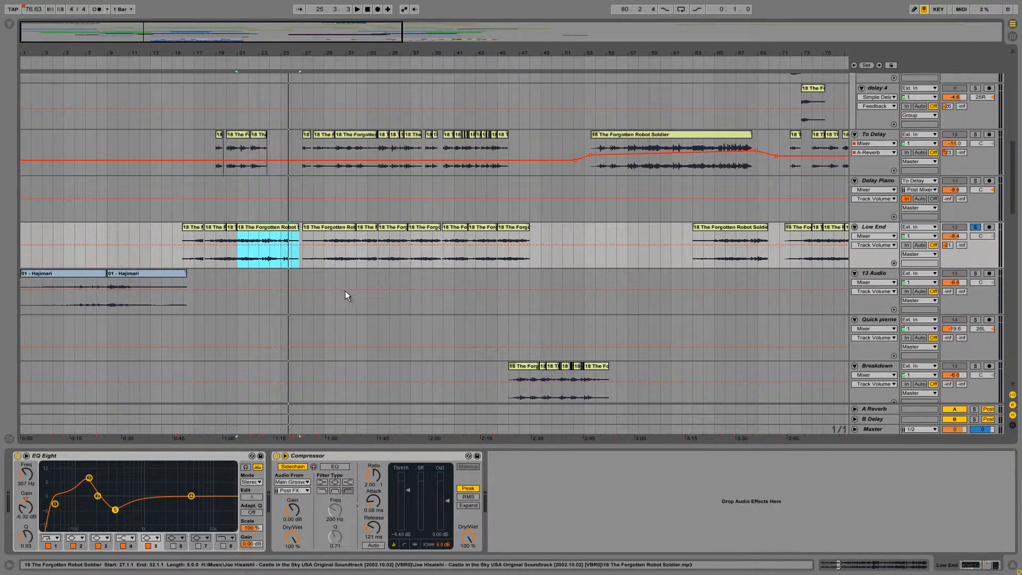
pyautogui.click(975, 228)
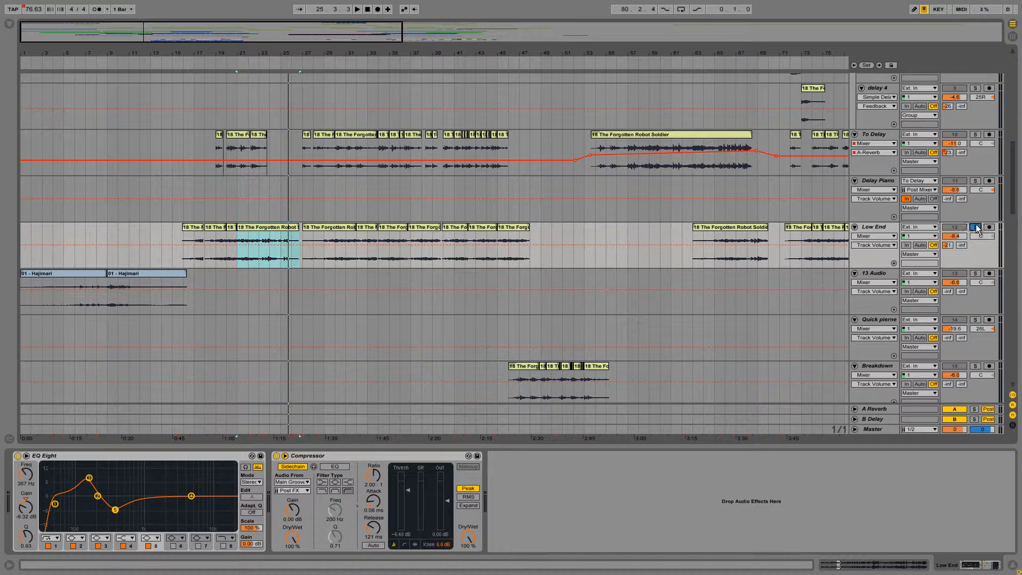
pyautogui.click(79, 302)
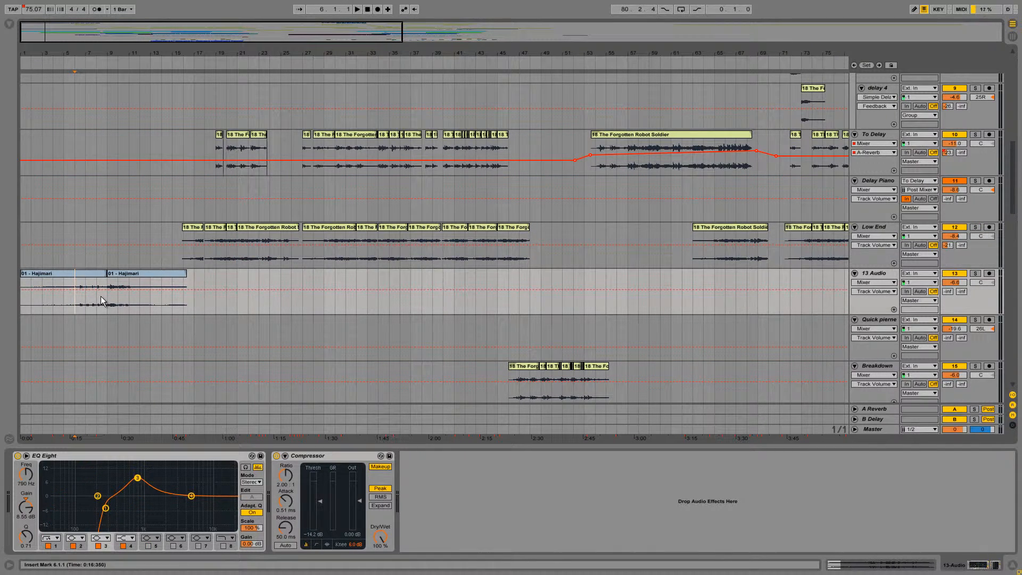
# Step: Select the To Delay clip at bar 20 and the Low End clip at bar 21 to examine the Low End track's effects
pyautogui.scroll(6, 114, 292)
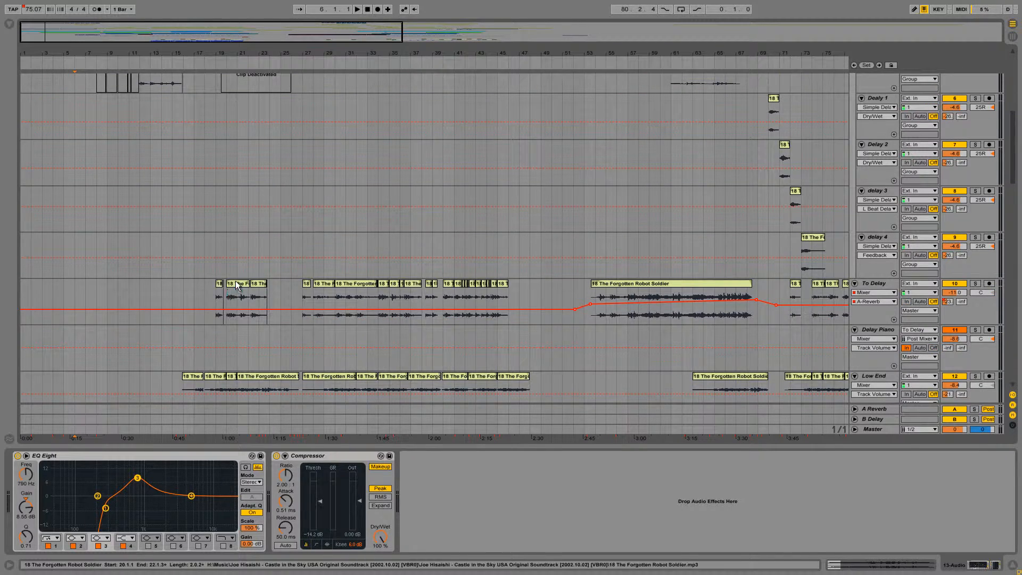
pyautogui.click(238, 286)
pyautogui.scroll(-2, 250, 309)
pyautogui.click(258, 322)
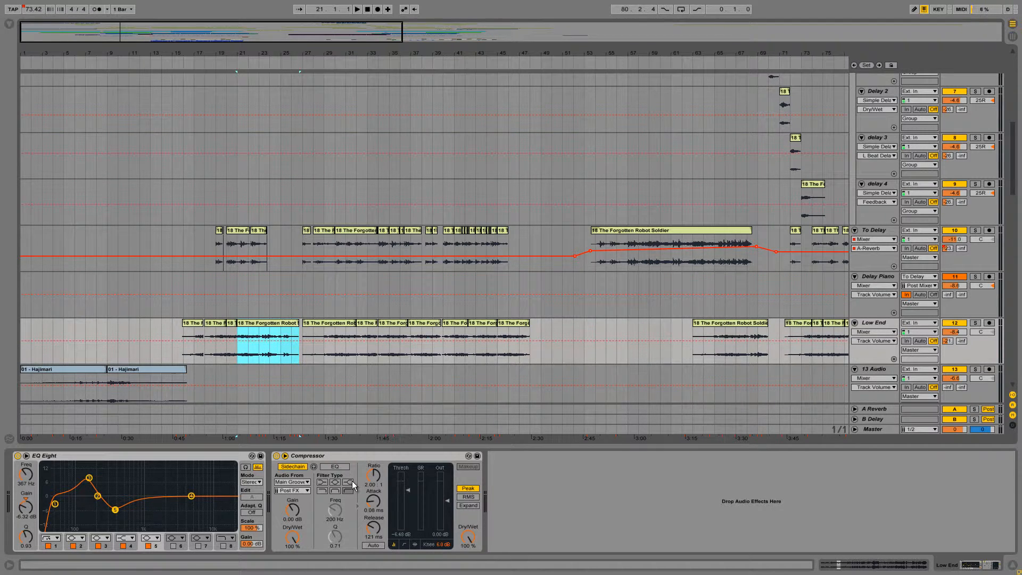
# Step: Play the To Delay clip from bar 20 with the Delay Piano track soloed
pyautogui.click(238, 230)
pyautogui.press('space')
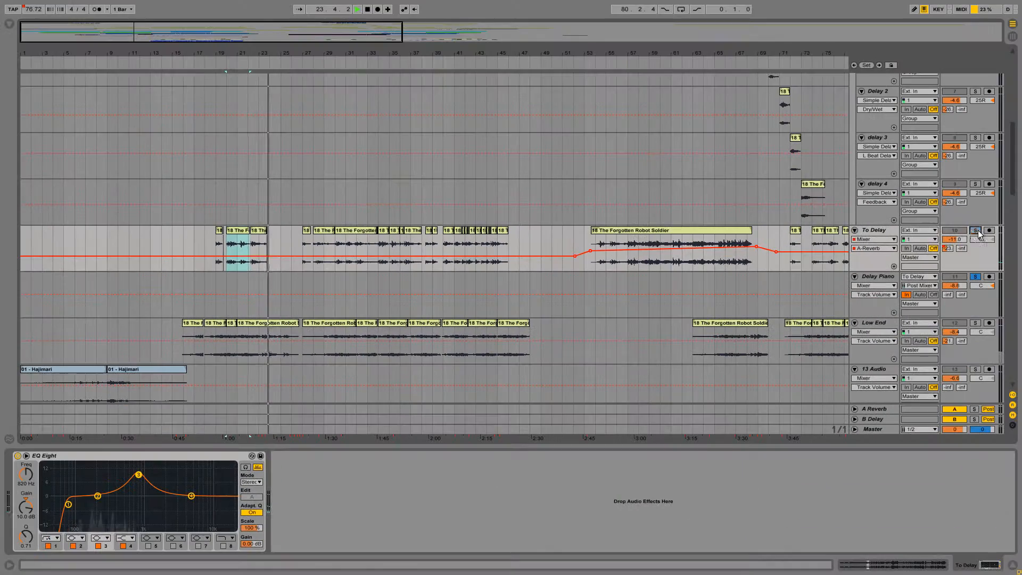
# Step: Solo the To Delay track as well, replay its clip from bar 20, and show the Delay Piano track's effects
pyautogui.click(975, 230)
pyautogui.press('space')
pyautogui.press('space')
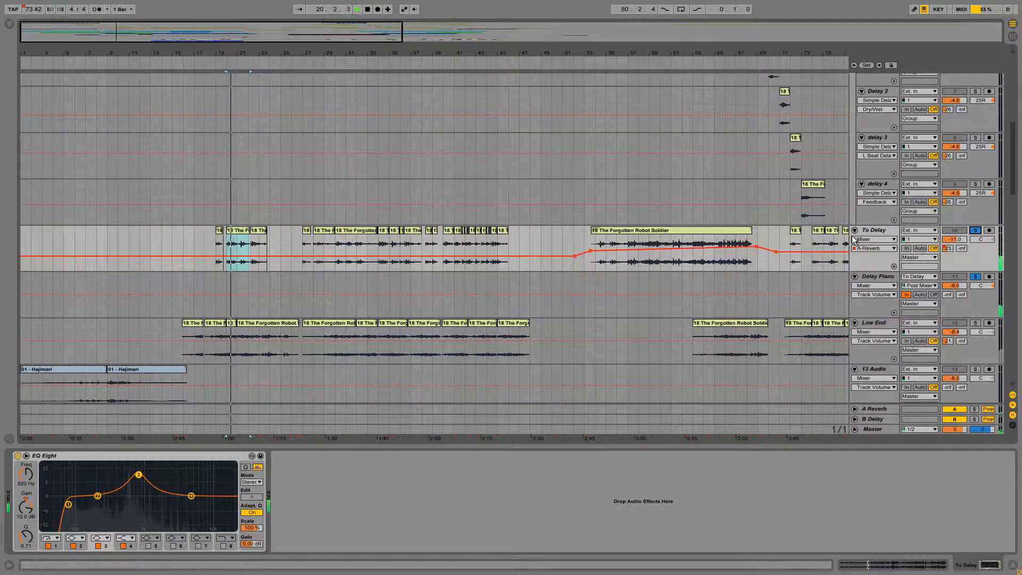
pyautogui.click(867, 280)
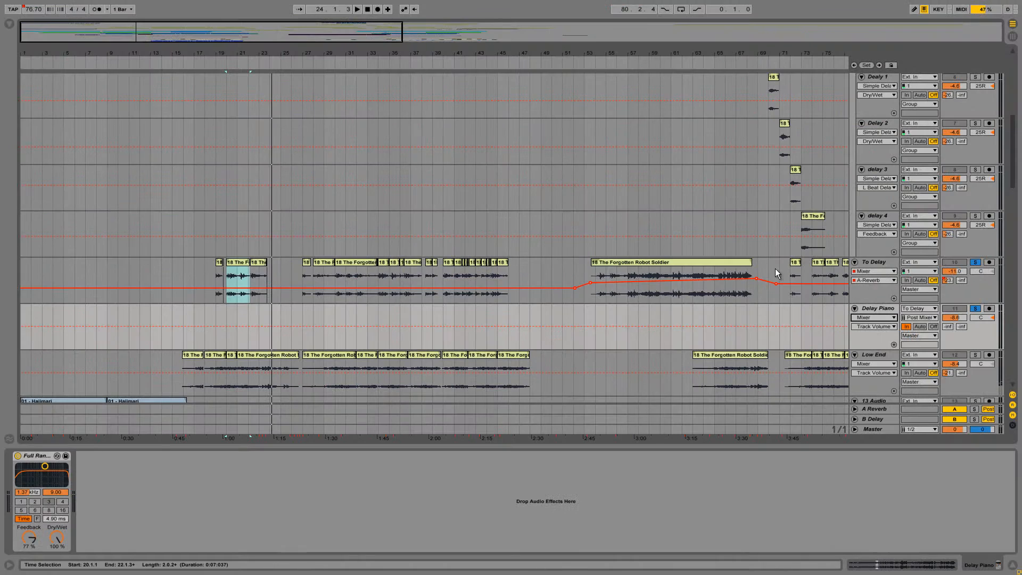
# Step: Examine the To Delay track's A-Reverb automation around bar 67 and check the parameters and devices available for automation
pyautogui.click(724, 311)
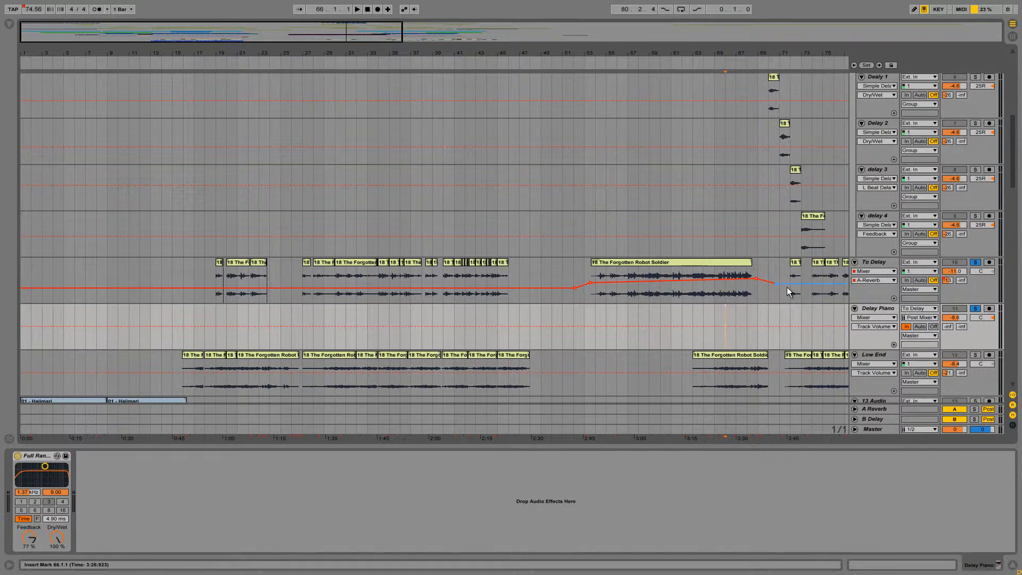
pyautogui.click(738, 294)
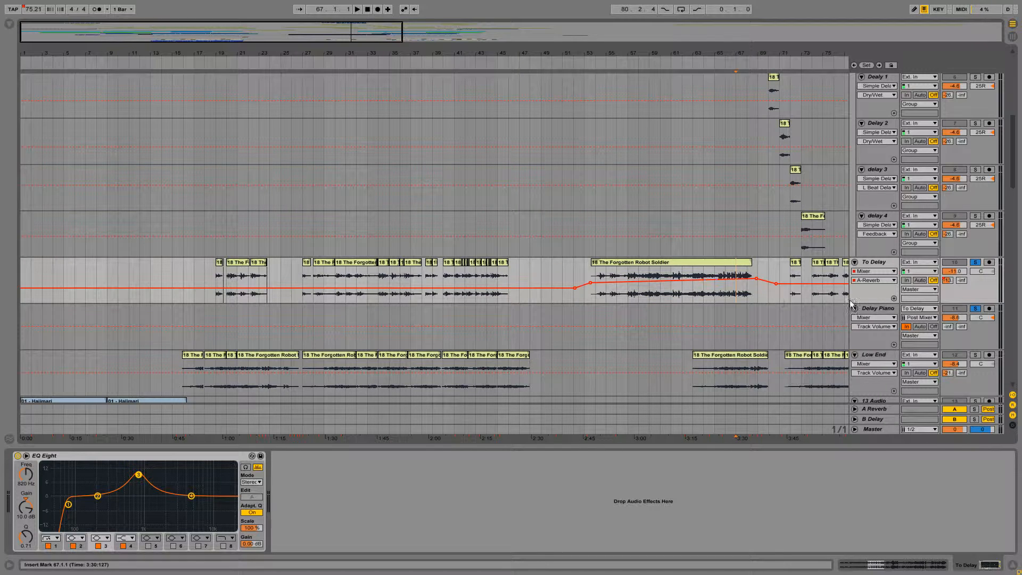
pyautogui.click(868, 280)
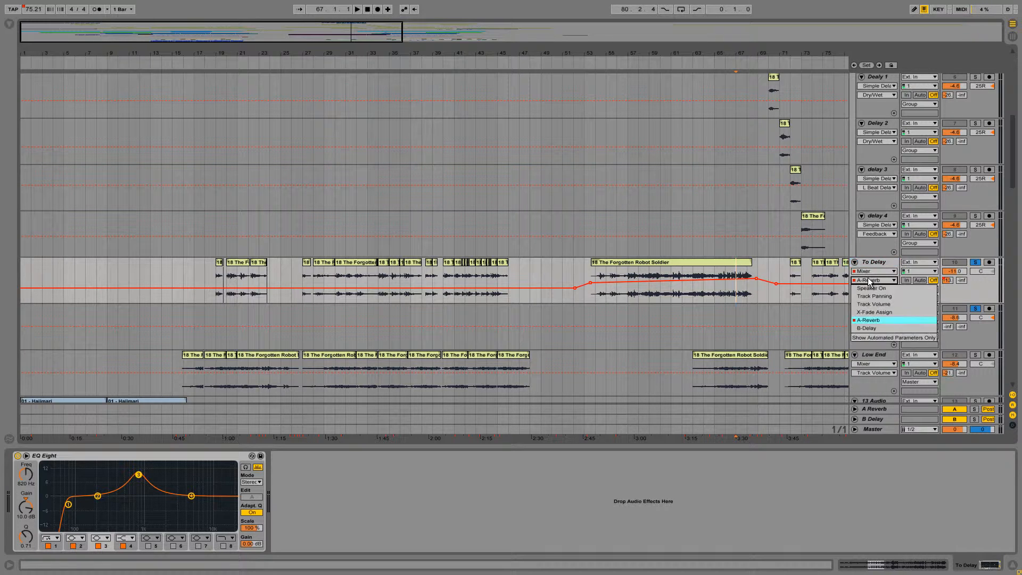
pyautogui.click(870, 280)
pyautogui.click(869, 271)
pyautogui.click(870, 271)
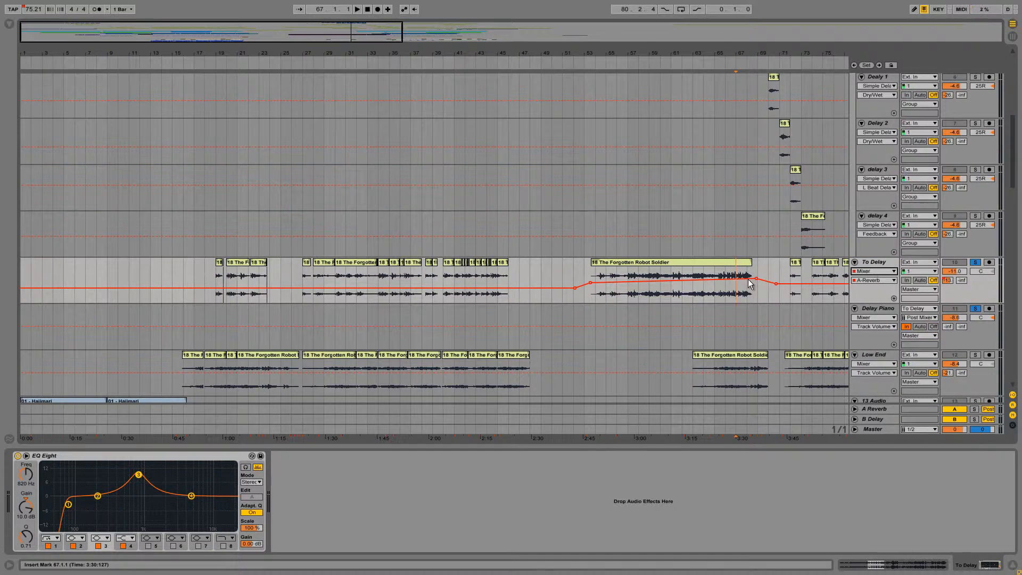
# Step: Take the To Delay and Delay Piano tracks out of solo and play the arrangement from bar 59
pyautogui.click(687, 296)
pyautogui.scroll(-4, 679, 271)
pyautogui.click(648, 190)
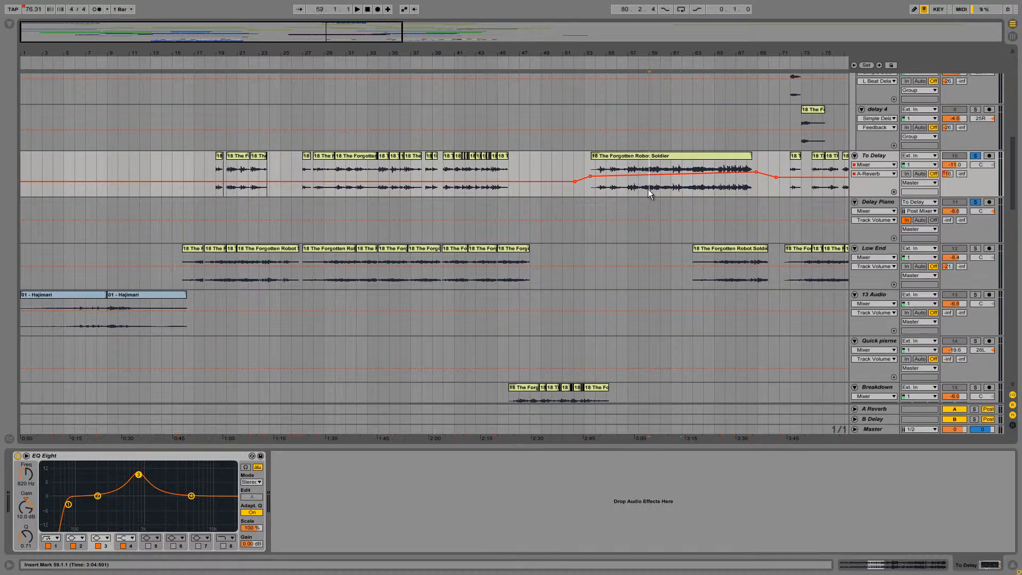
pyautogui.click(976, 156)
pyautogui.press('space')
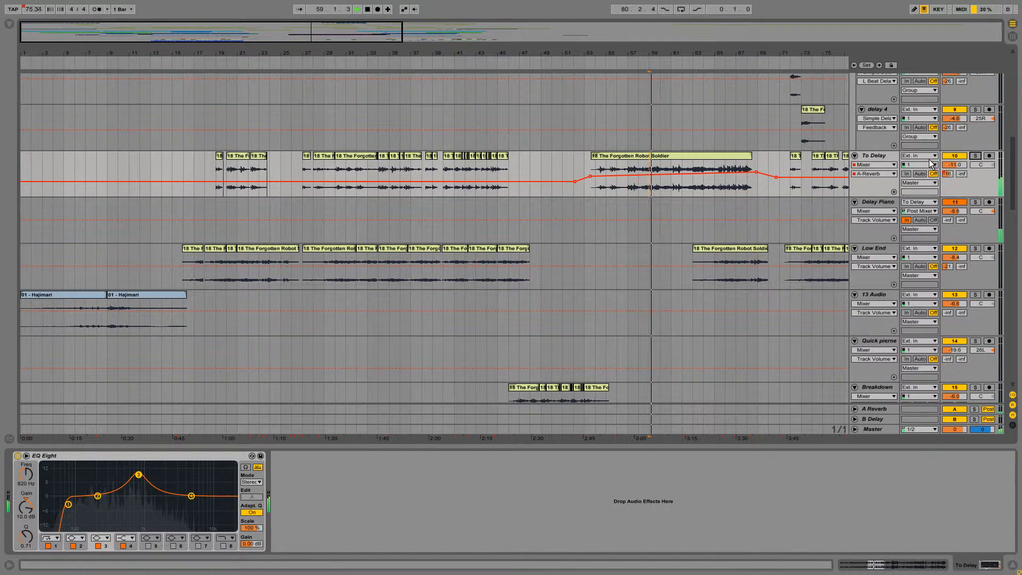
# Step: Select the long Forgotten Robot Soldier clip starting at bar 53 on the To Delay track during playback
pyautogui.press('-')
pyautogui.press('-')
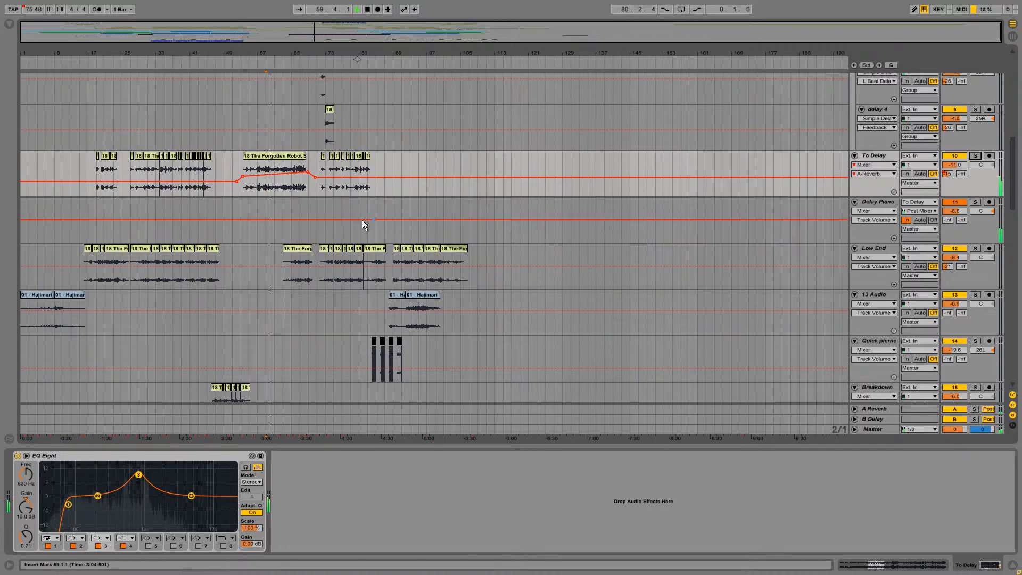
pyautogui.scroll(2, 319, 215)
pyautogui.click(279, 231)
pyautogui.press('+')
pyautogui.press('+')
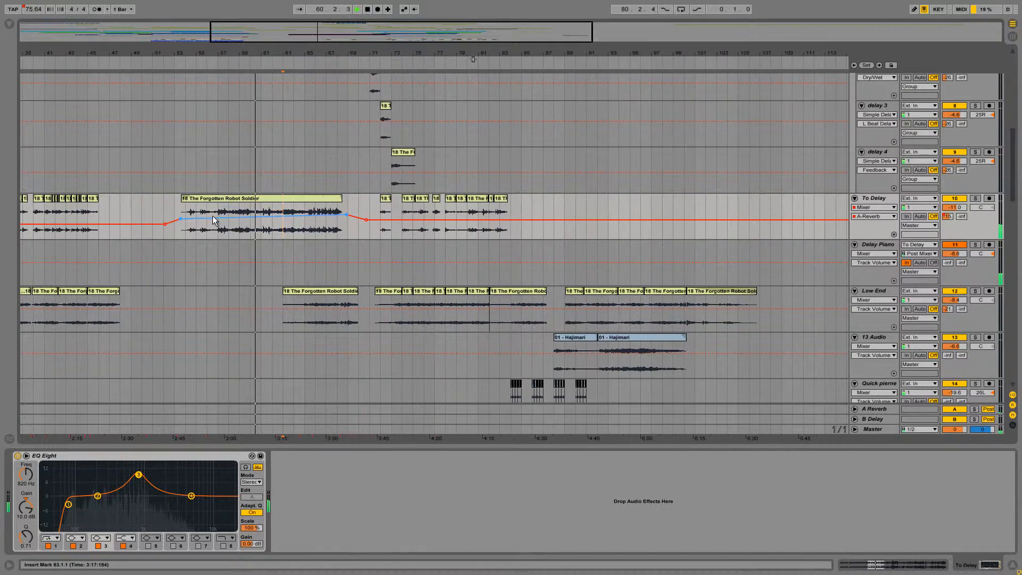
pyautogui.moveTo(337, 236); pyautogui.dragTo(196, 234)
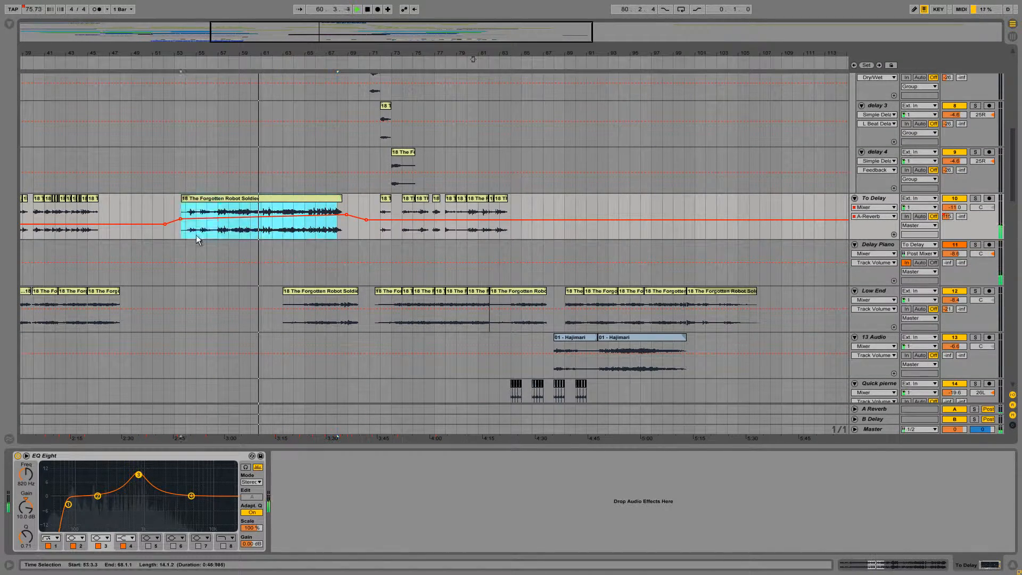
pyautogui.click(247, 204)
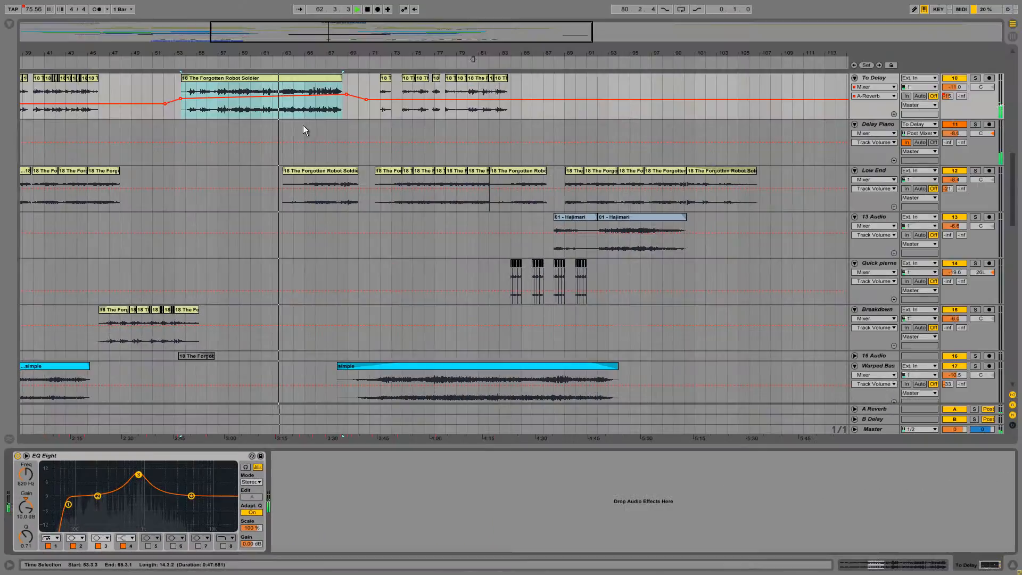
# Step: Play the A distant piano clip from bar 61 with its track soloed
pyautogui.scroll(-10, 286, 133)
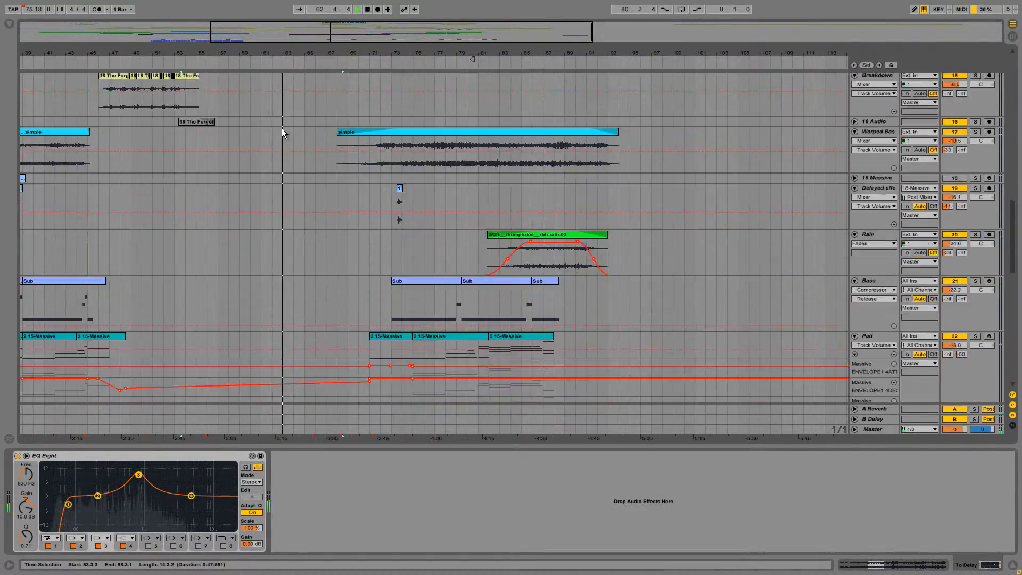
pyautogui.scroll(10, 285, 133)
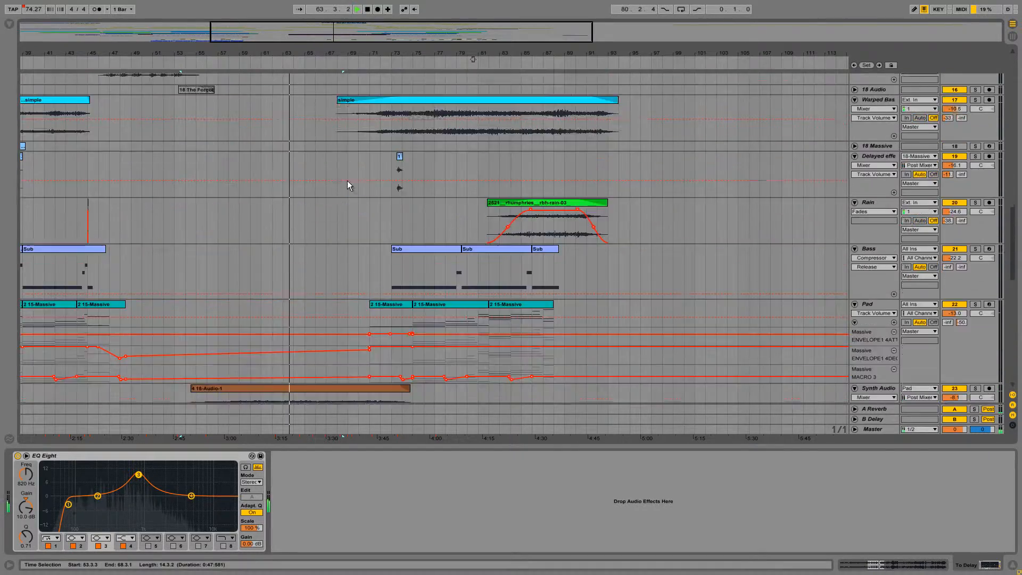
pyautogui.scroll(6, 336, 172)
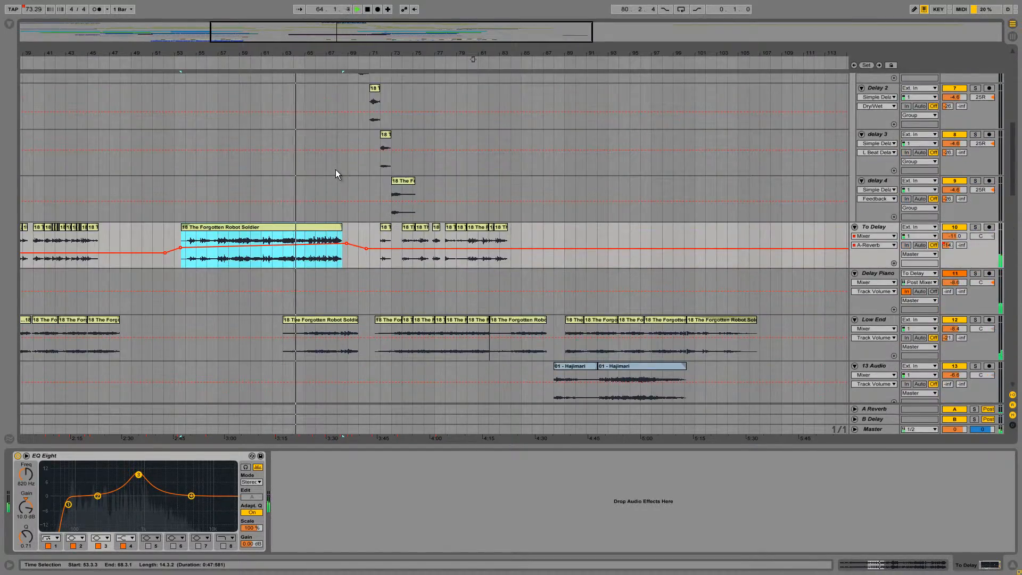
pyautogui.scroll(2, 333, 164)
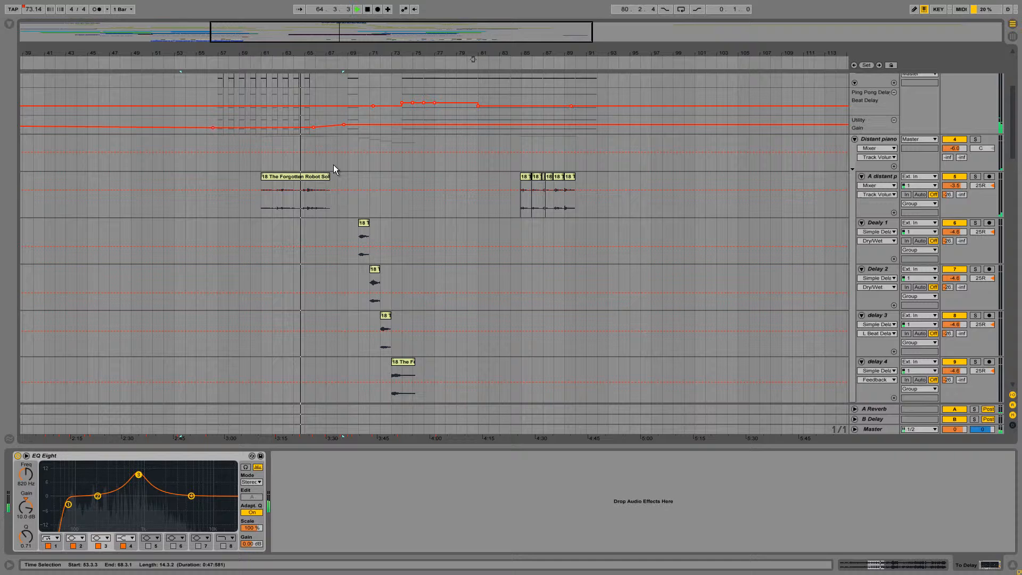
pyautogui.click(282, 177)
pyautogui.press('space')
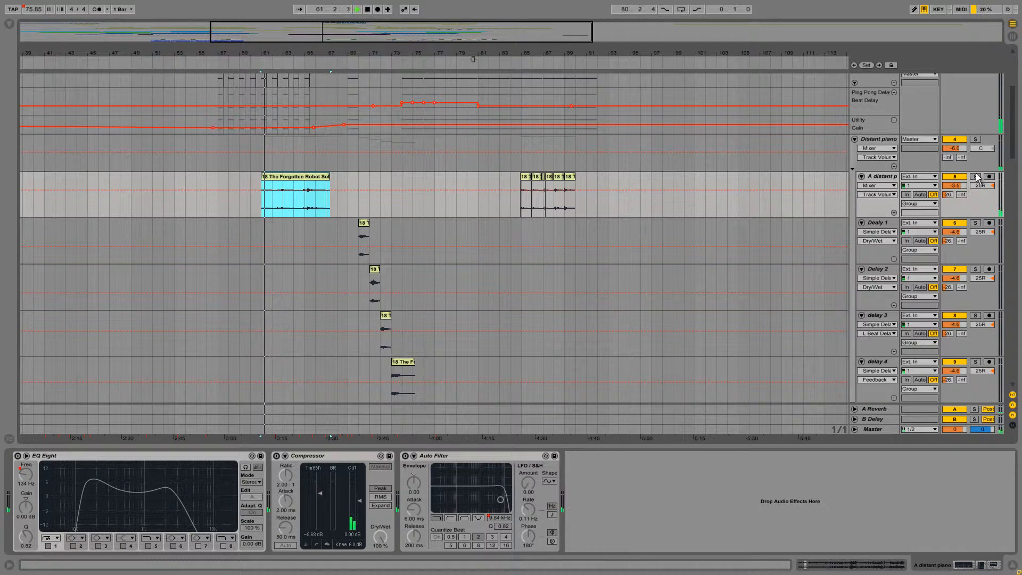
pyautogui.click(974, 176)
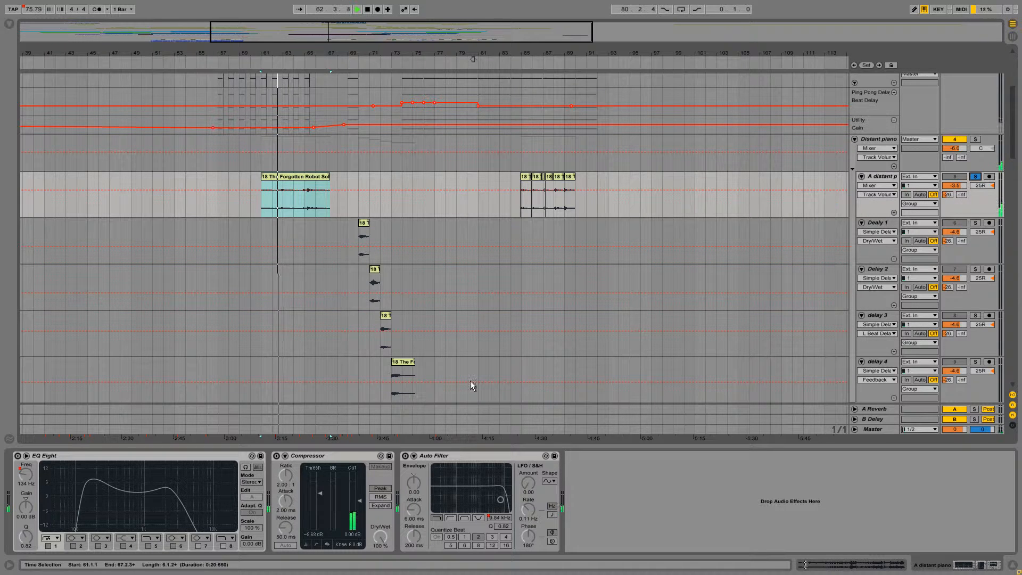
# Step: Turn on the A distant piano track's EQ Eight, Compressor and Auto Filter, and replay it from bars 61 and 65
pyautogui.click(277, 456)
pyautogui.click(405, 456)
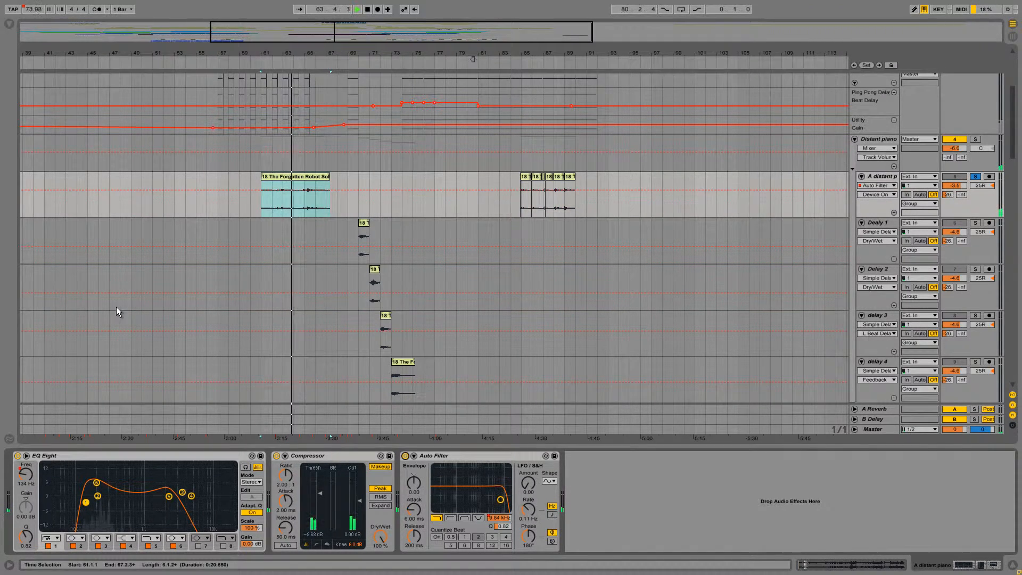
pyautogui.click(310, 212)
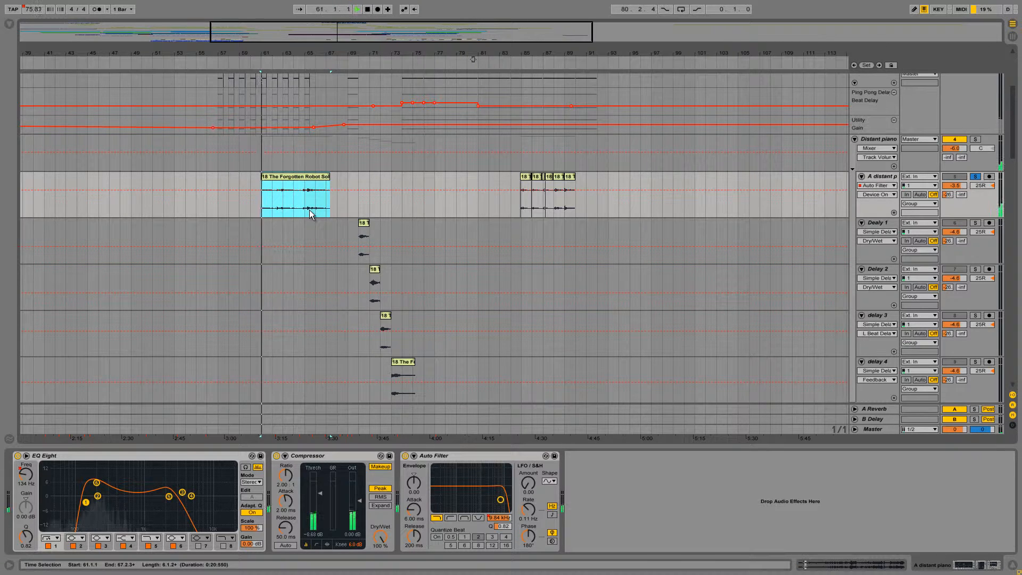
pyautogui.click(307, 211)
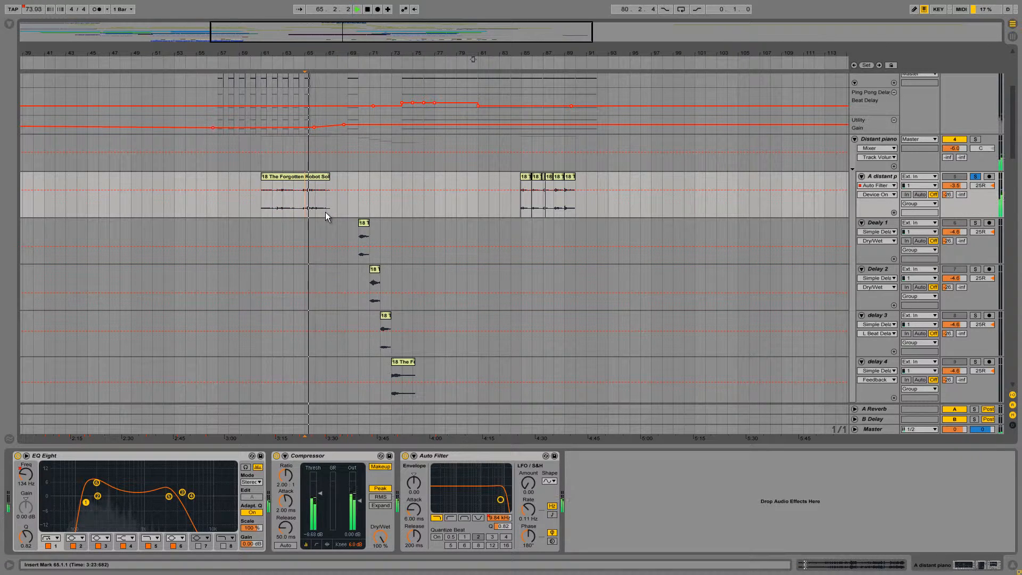
# Step: Compare the effects of the A distant piano clip at bar 61 and the Dealy 1 clip at bar 70, and clear the solo
pyautogui.click(353, 227)
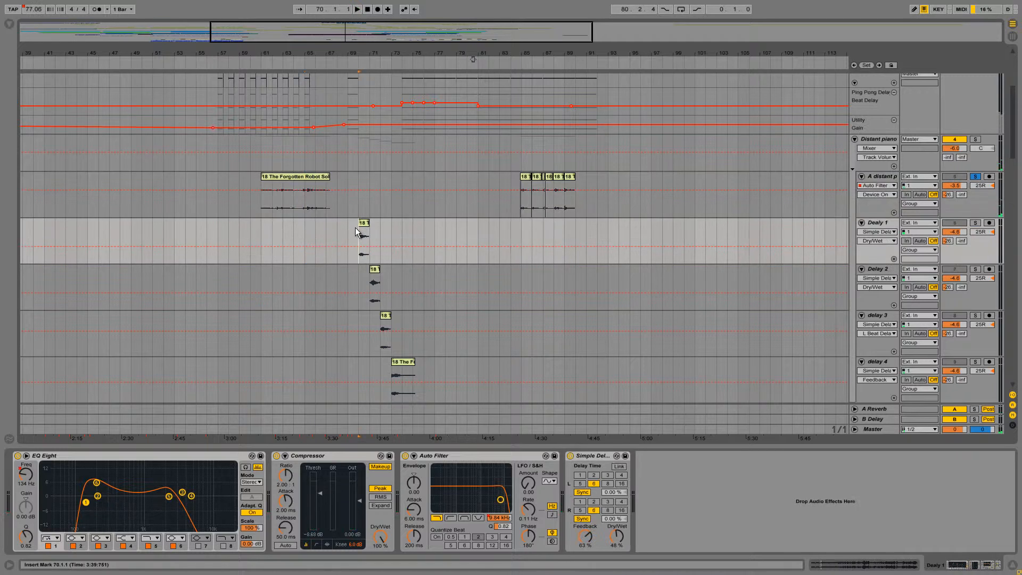
pyautogui.doubleClick(296, 177)
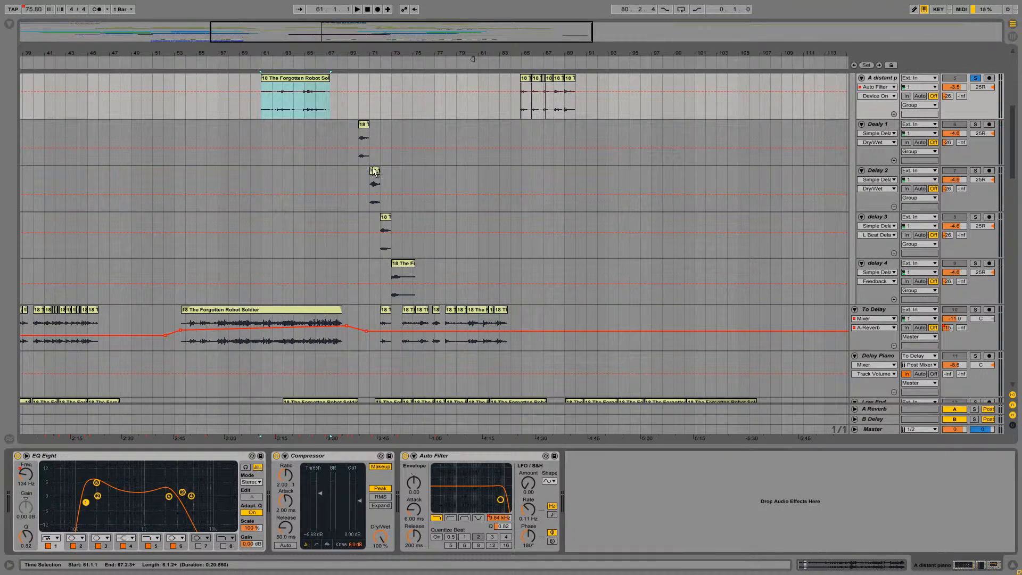
pyautogui.scroll(1, 363, 158)
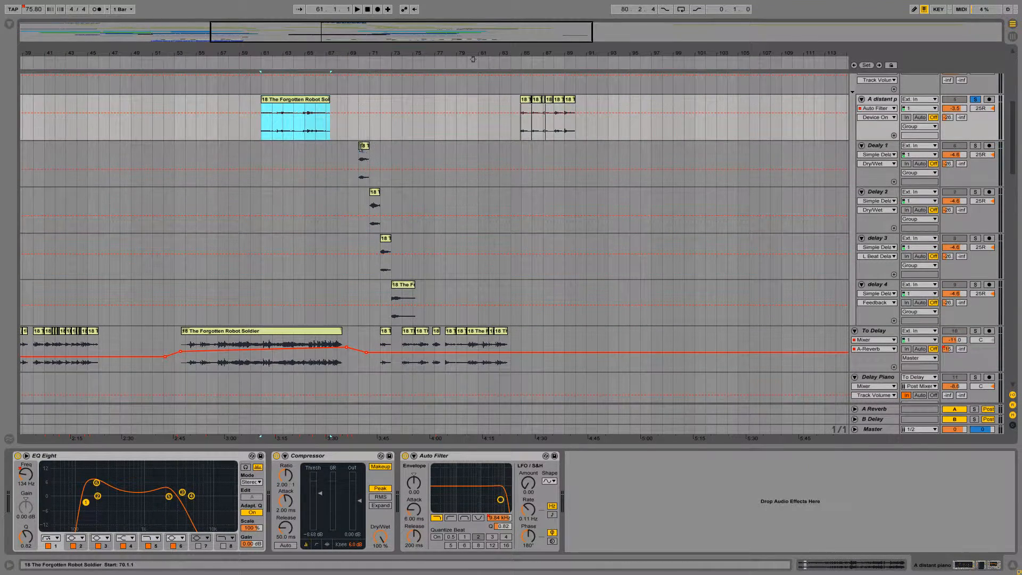
pyautogui.click(362, 158)
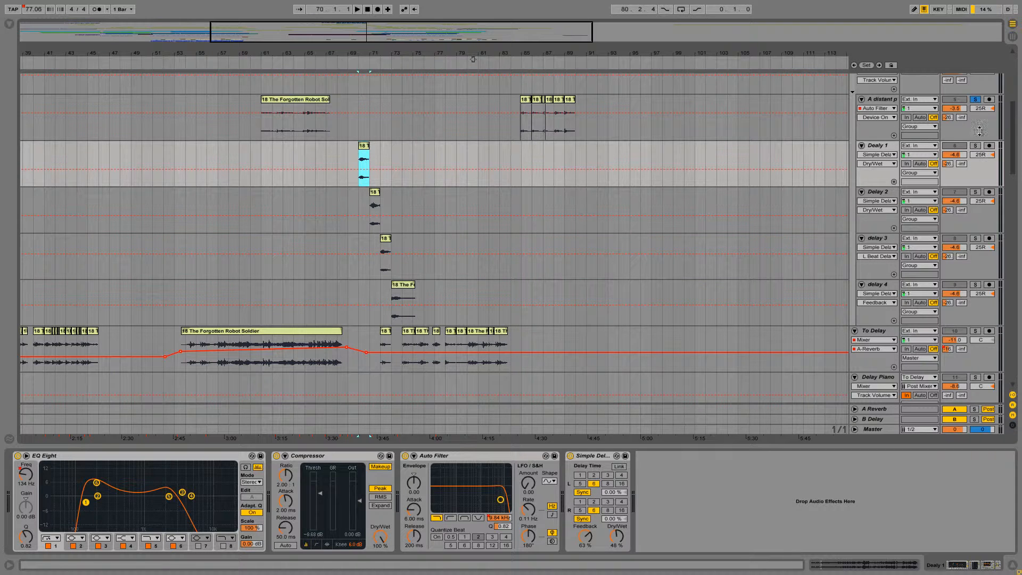
pyautogui.click(977, 100)
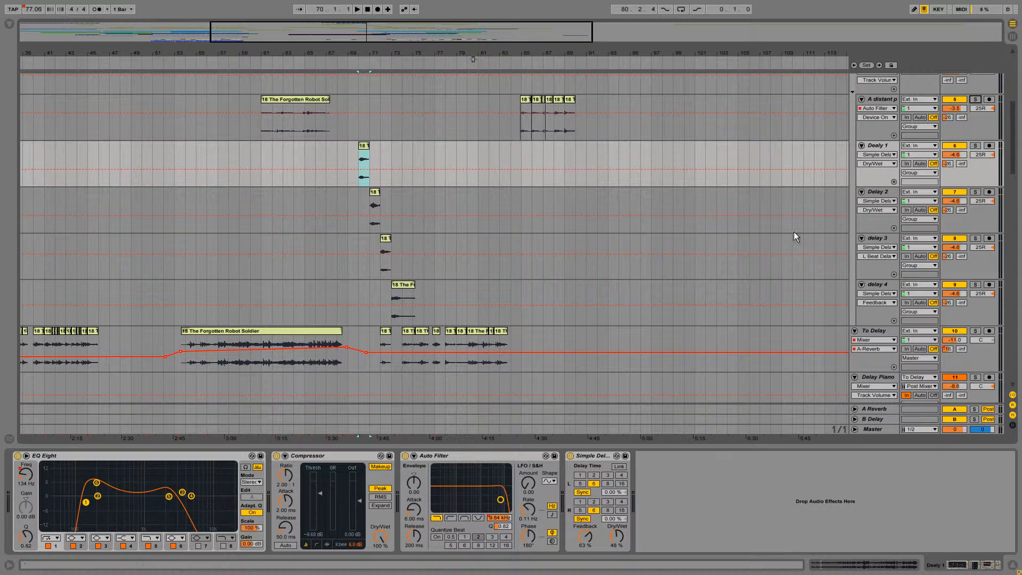
# Step: Play from the Dealy 1 clip at bar 70, show the Delay 2 and delay 4 tracks' effects, and stop playback
pyautogui.scroll(2, 631, 299)
pyautogui.press('space')
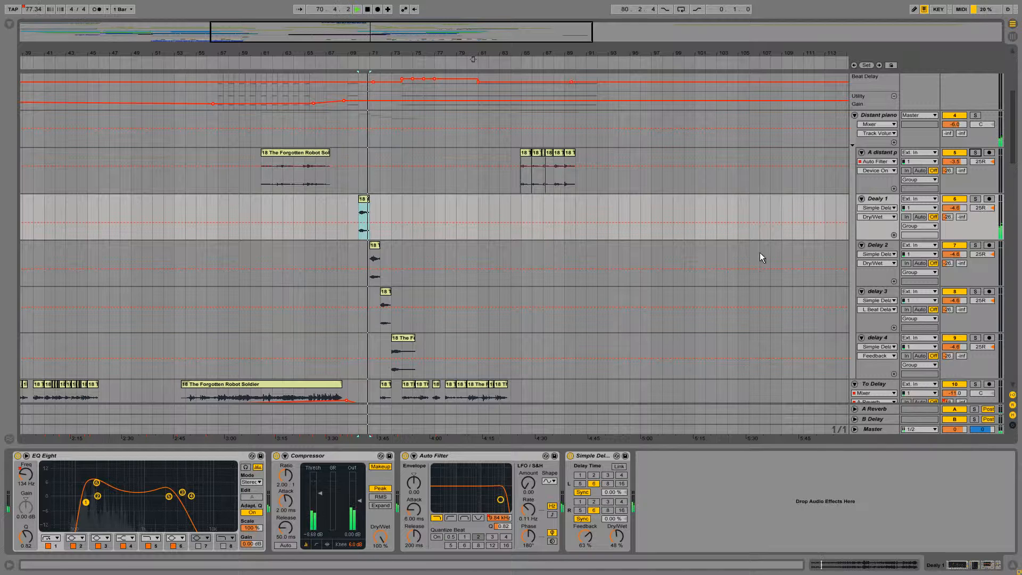
pyautogui.click(397, 259)
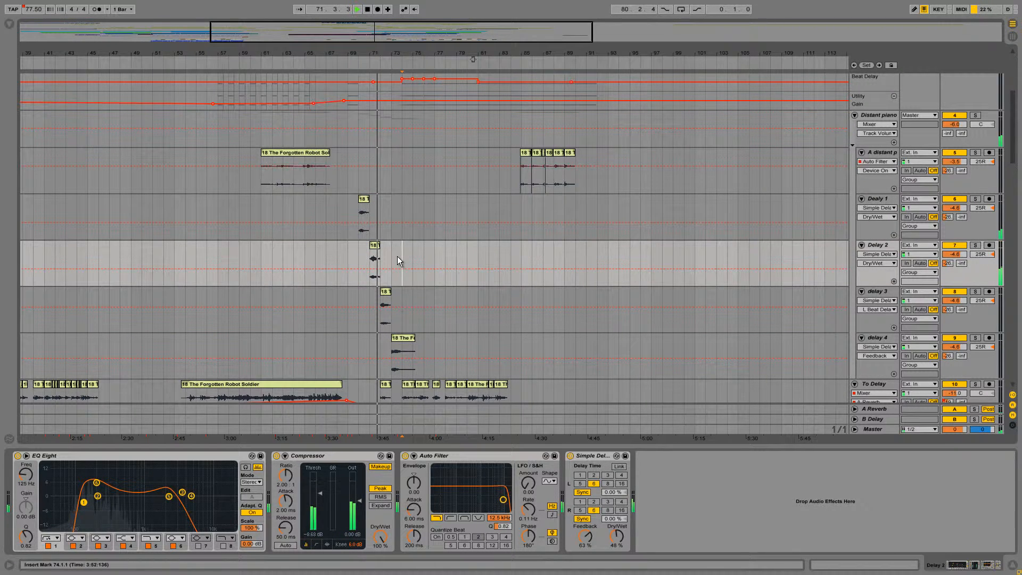
pyautogui.click(439, 344)
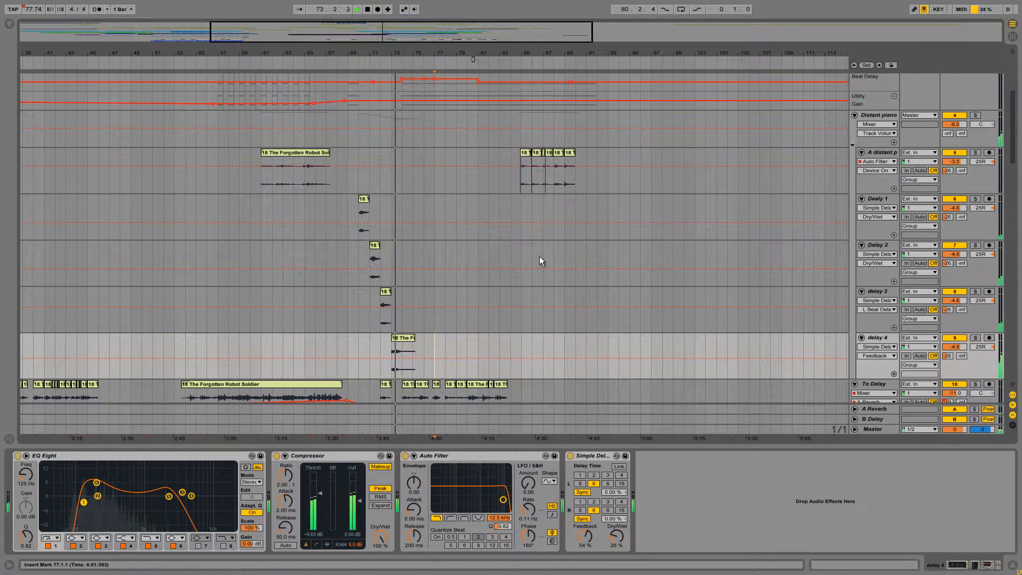
pyautogui.scroll(5, 542, 238)
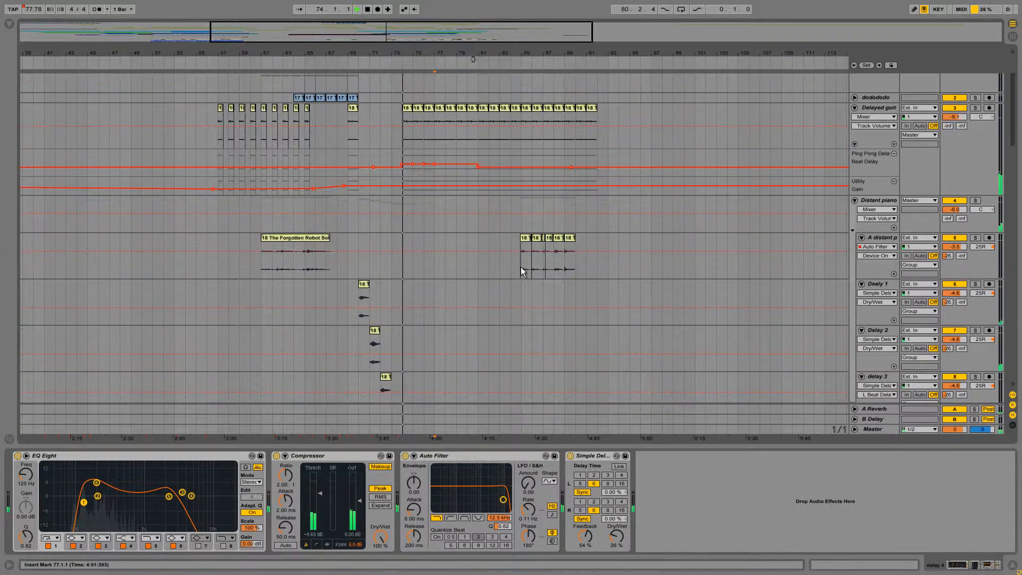
pyautogui.scroll(3, 523, 267)
pyautogui.press('space')
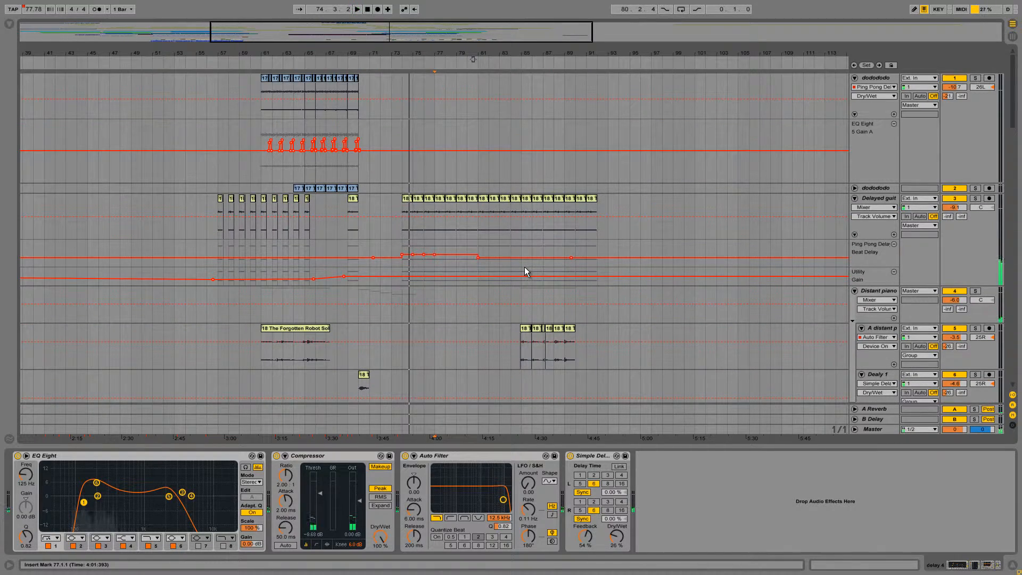
# Step: Place the insert marker at bar 57 on the Delayed guitar track to show its effects and clips up close
pyautogui.scroll(-3, 527, 270)
pyautogui.scroll(-1, 531, 274)
pyautogui.press('-')
pyautogui.press('-')
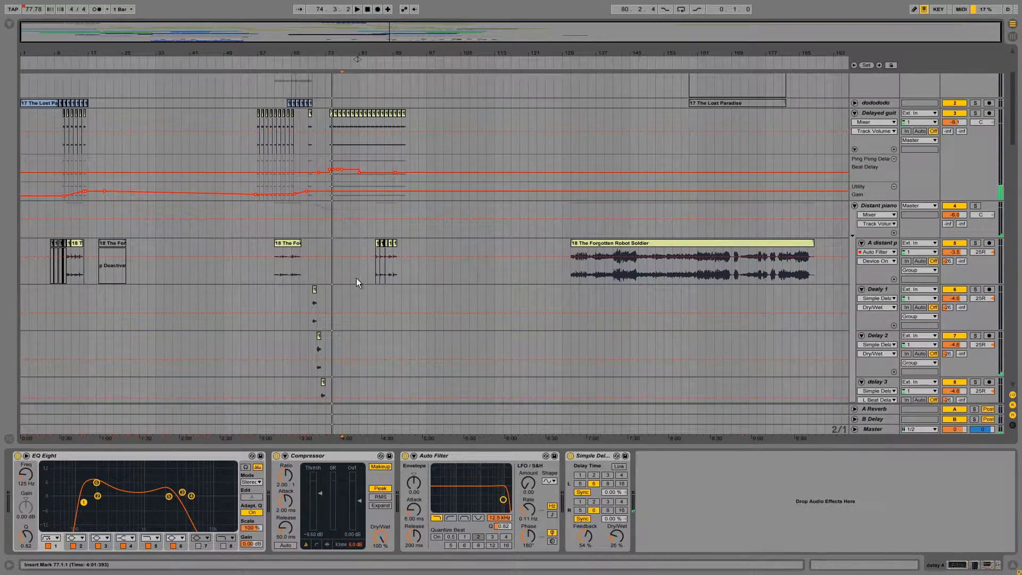
pyautogui.scroll(2, 229, 304)
pyautogui.scroll(2, 107, 328)
pyautogui.scroll(-5, 155, 160)
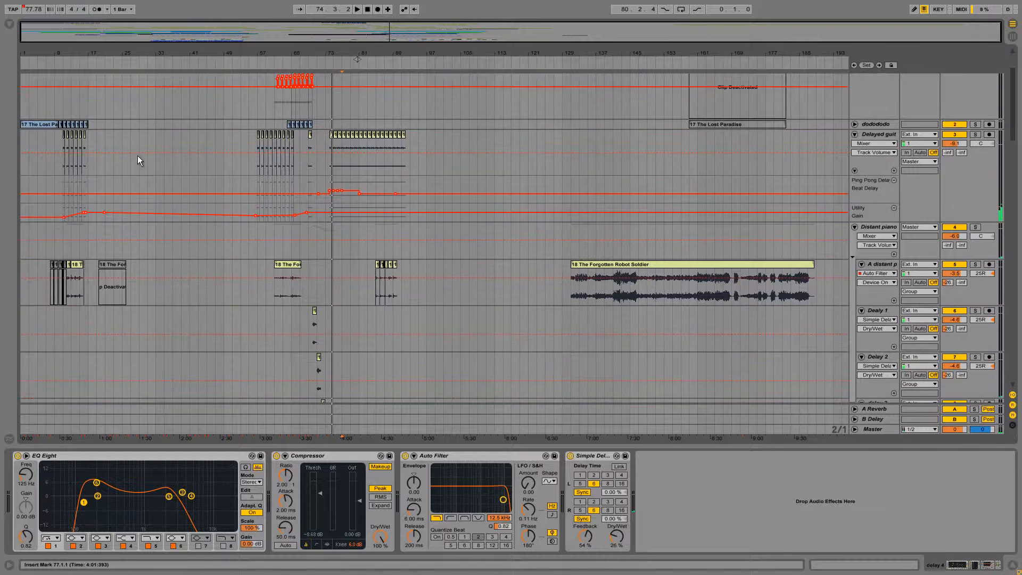
pyautogui.scroll(2, 79, 117)
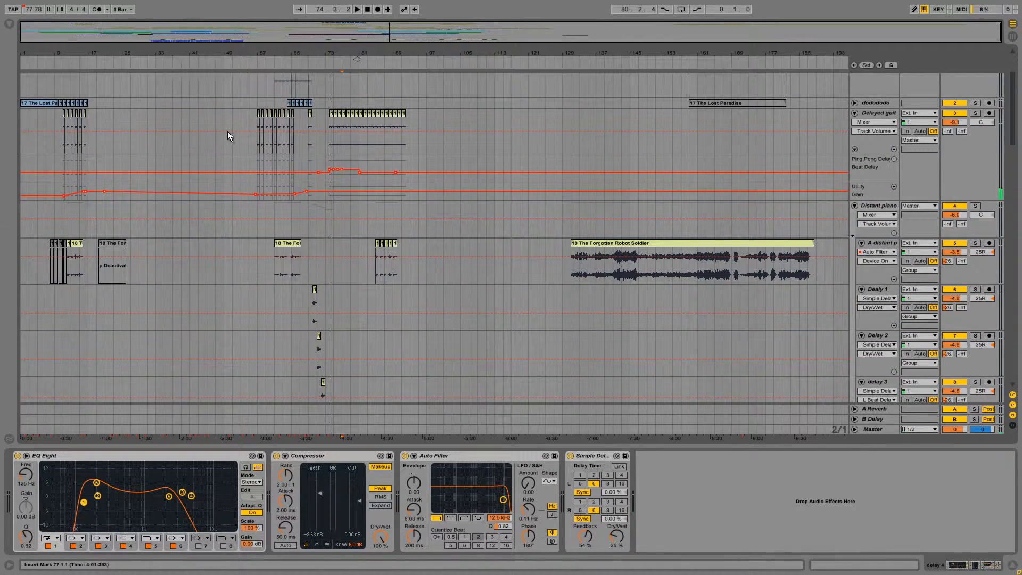
pyautogui.click(256, 123)
pyautogui.press('+')
pyautogui.press('+')
pyautogui.press('+')
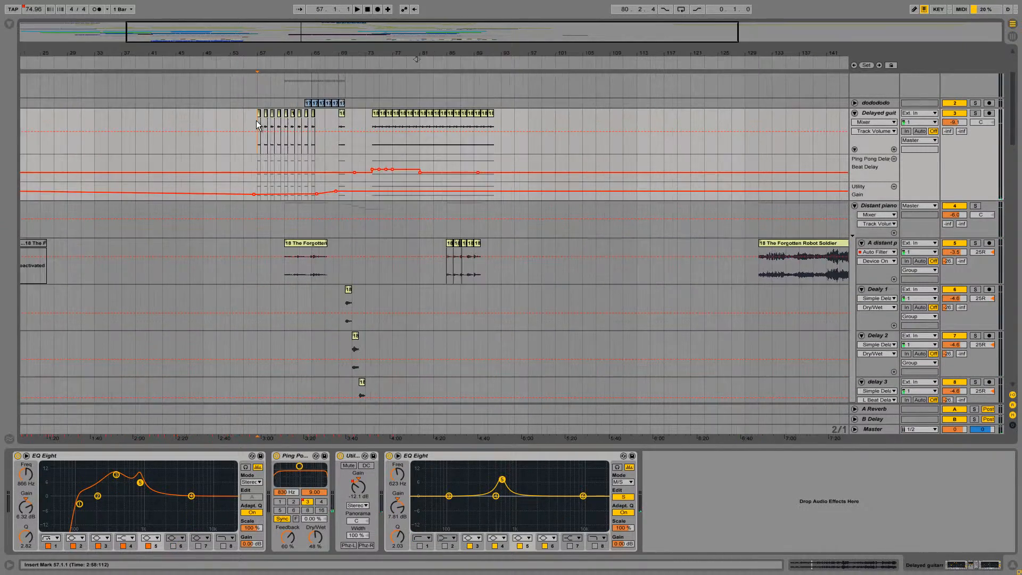
# Step: Solo the Delayed guitar track and audition it from bar 57 and from the clip at bar 69
pyautogui.click(975, 114)
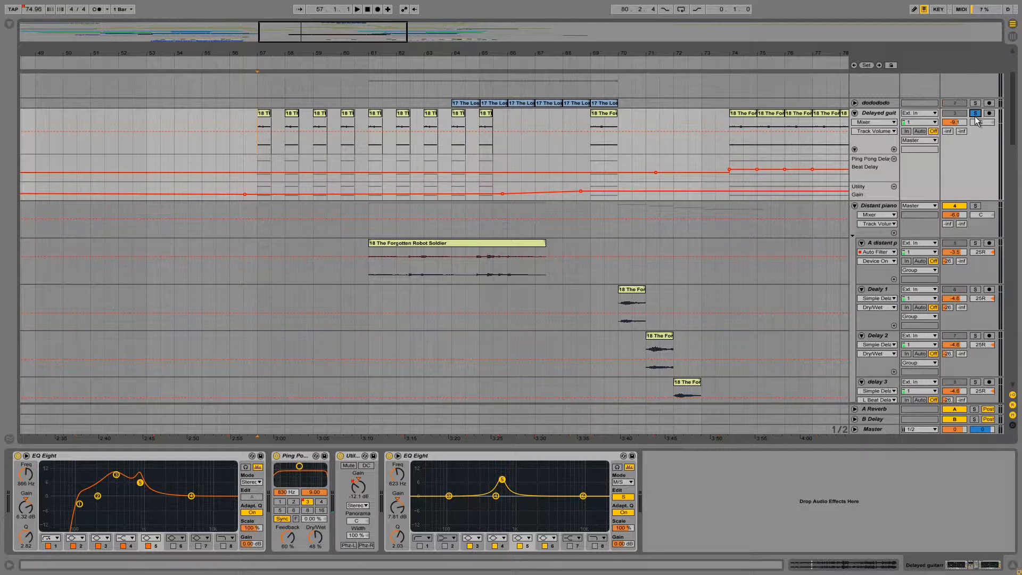
pyautogui.press('space')
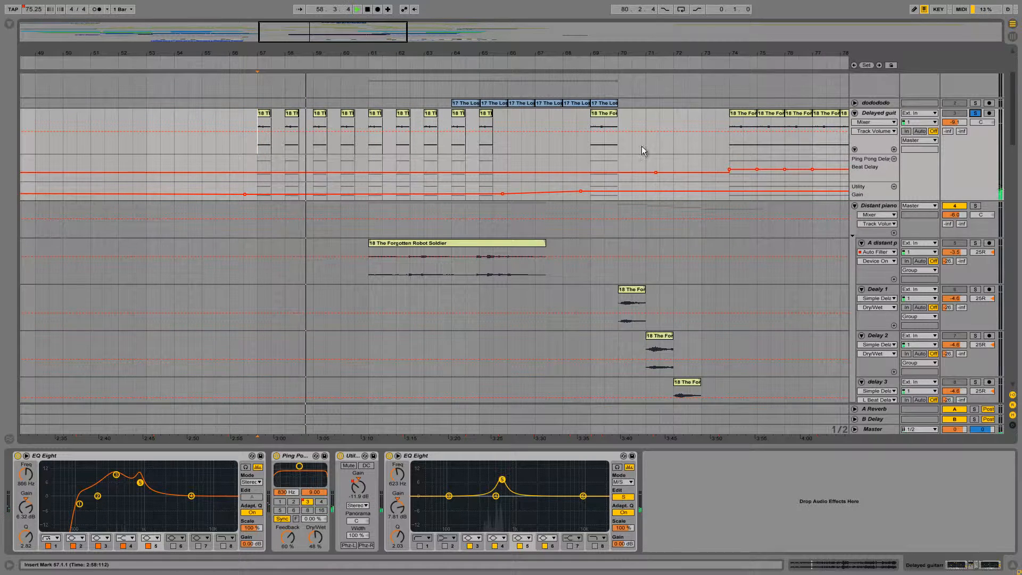
pyautogui.scroll(2, 641, 146)
pyautogui.click(598, 181)
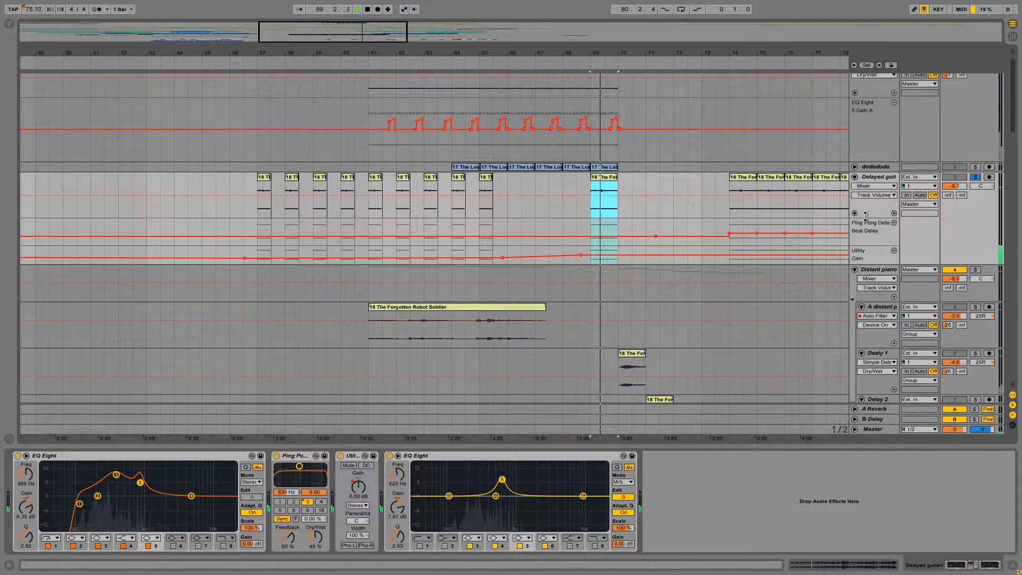
pyautogui.press('space')
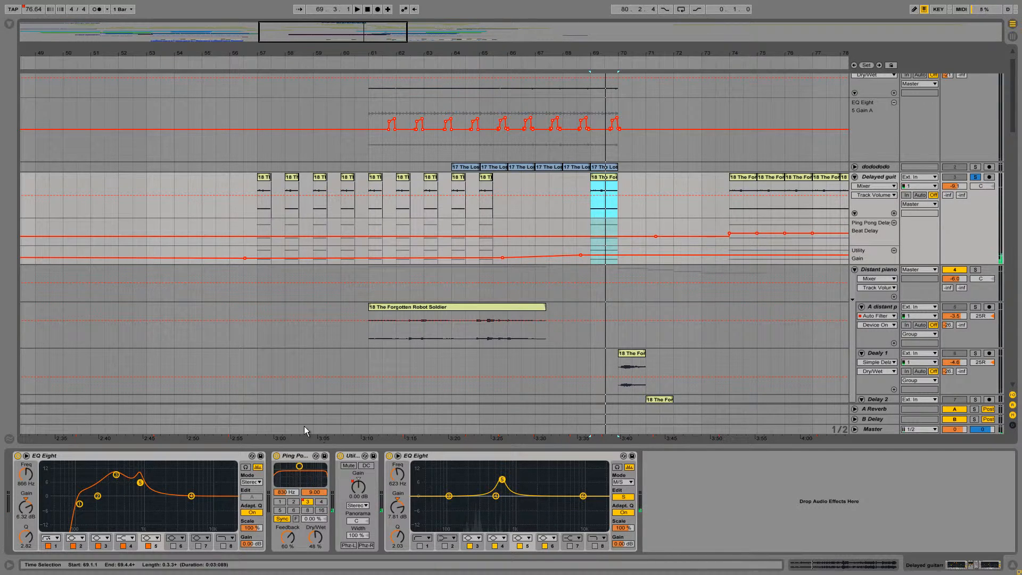
# Step: Inspect the full sample waveform and clip settings of the Delayed guitar clip at bar 69, and return to the arrangement
pyautogui.scroll(2, 420, 325)
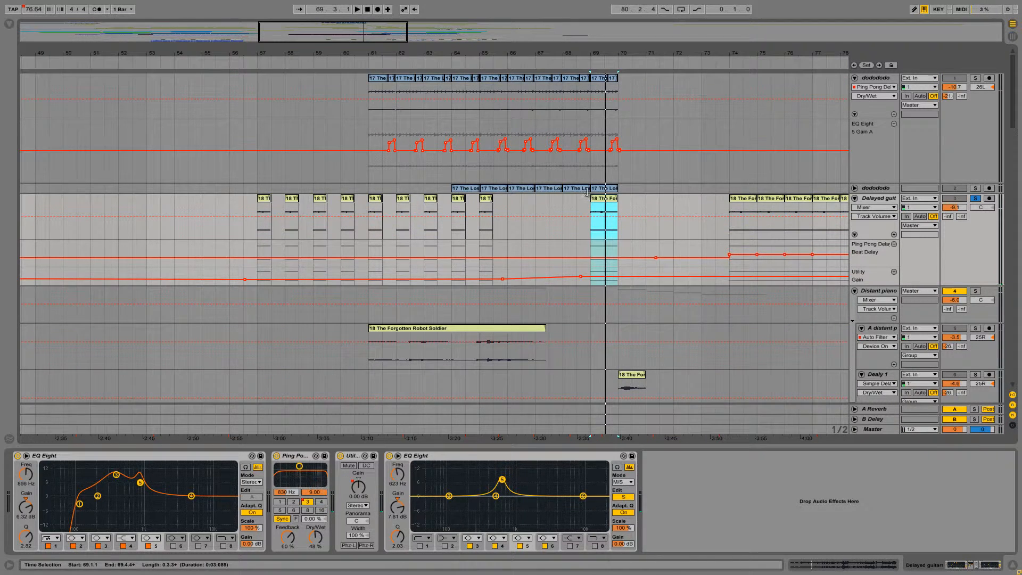
pyautogui.doubleClick(126, 452)
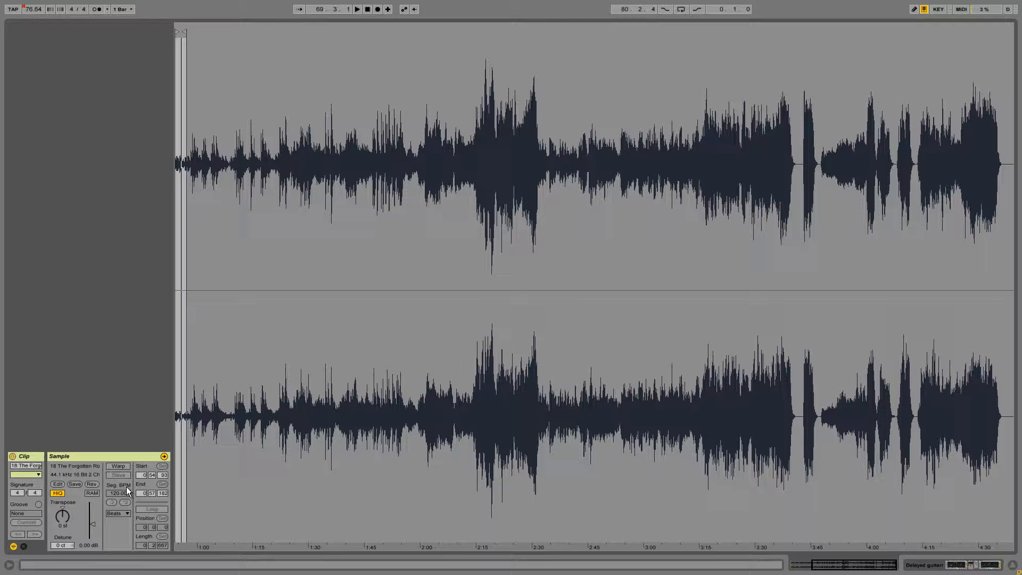
pyautogui.click(163, 456)
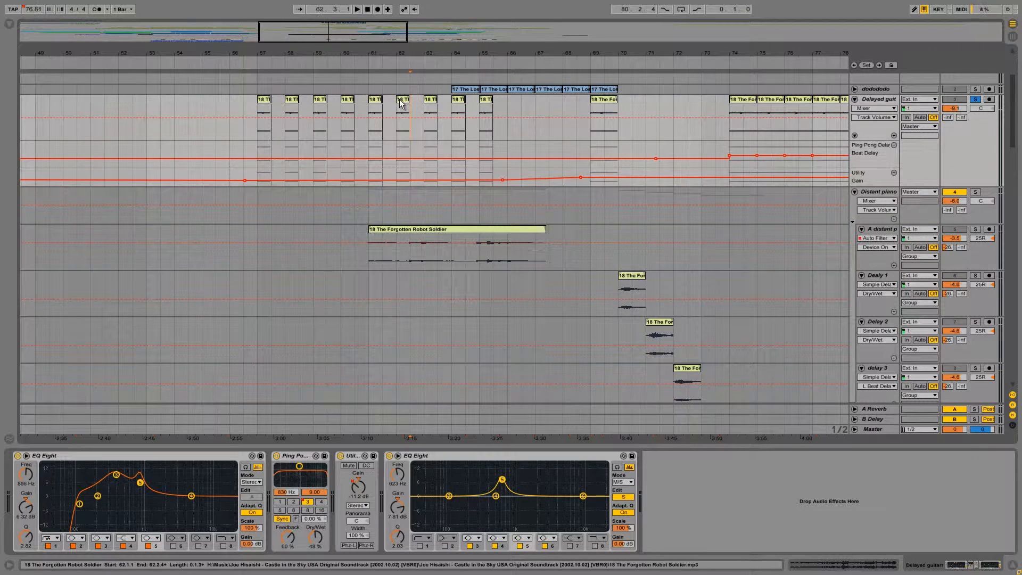
# Step: Compare the sound of the Delayed guitar clips at bars 62 and 69 by playing each one
pyautogui.click(403, 104)
pyautogui.press('space')
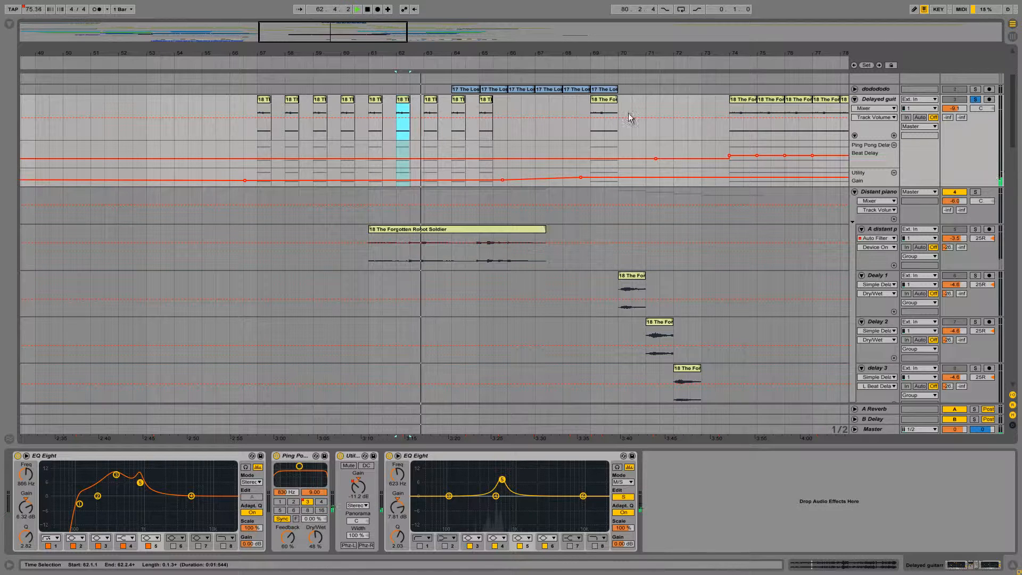
pyautogui.click(605, 113)
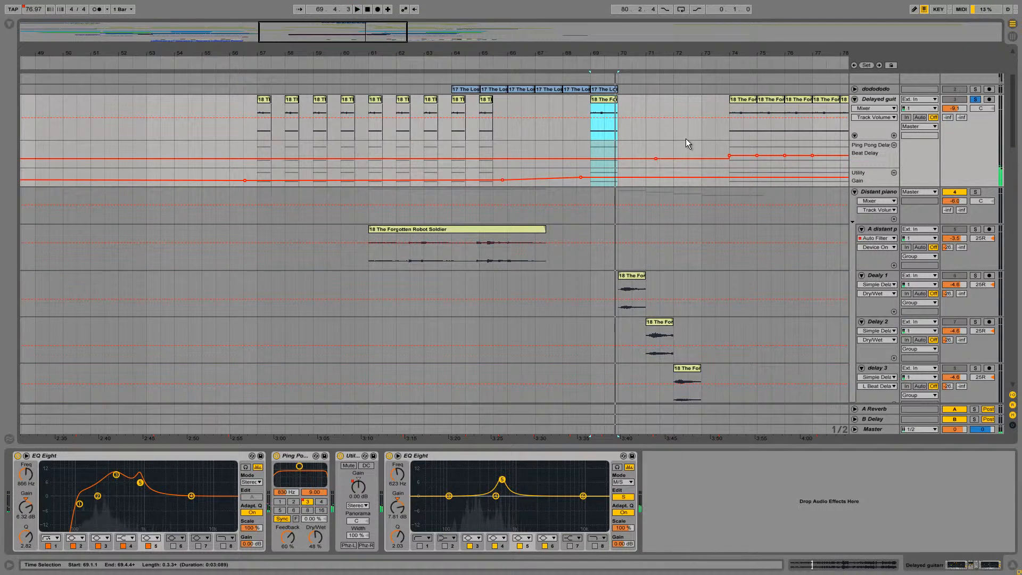
# Step: Play the Delayed guitar track from bar 75 and inspect the sample settings of its clips at bars 81 and 80
pyautogui.press('-')
pyautogui.click(558, 104)
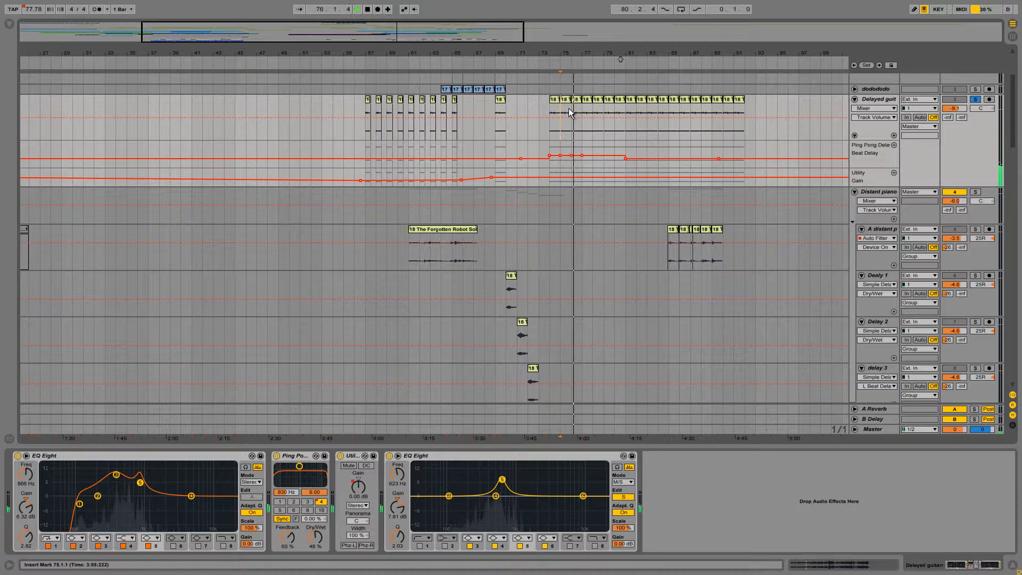
pyautogui.scroll(1, 569, 108)
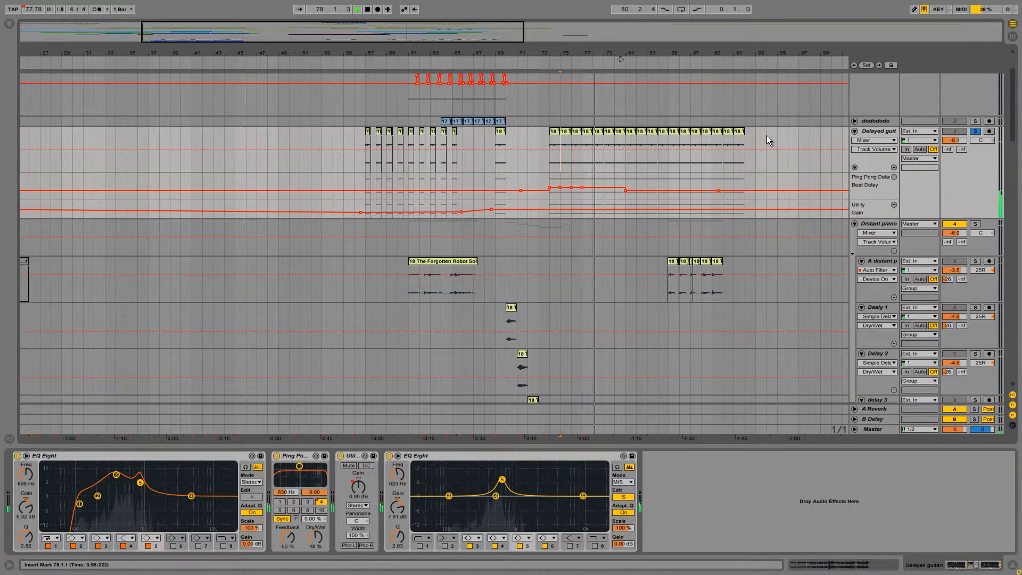
pyautogui.moveTo(766, 136); pyautogui.dragTo(634, 131)
pyautogui.doubleClick(630, 130)
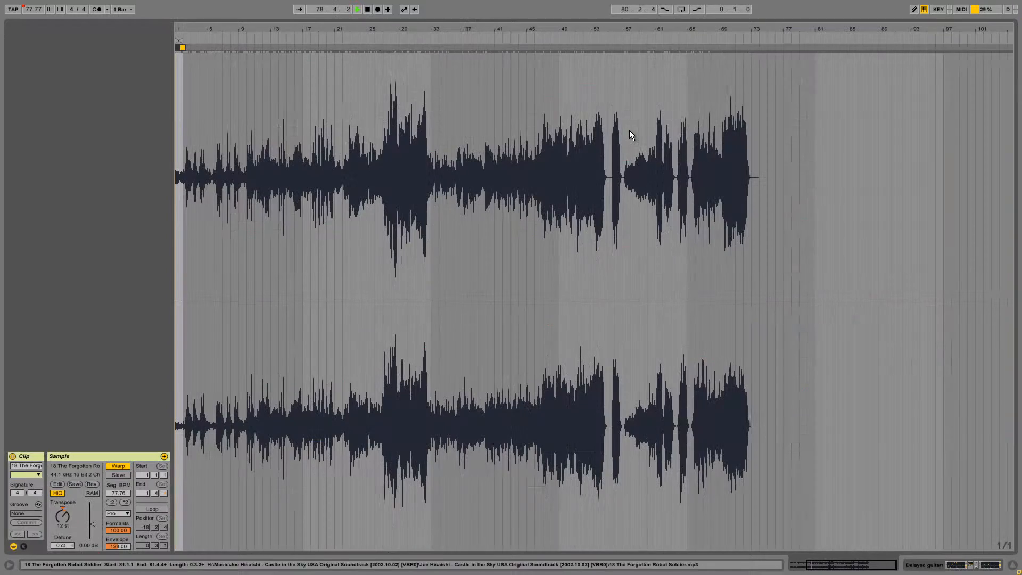
pyautogui.hotkey('shift', 'Tab')
pyautogui.doubleClick(616, 78)
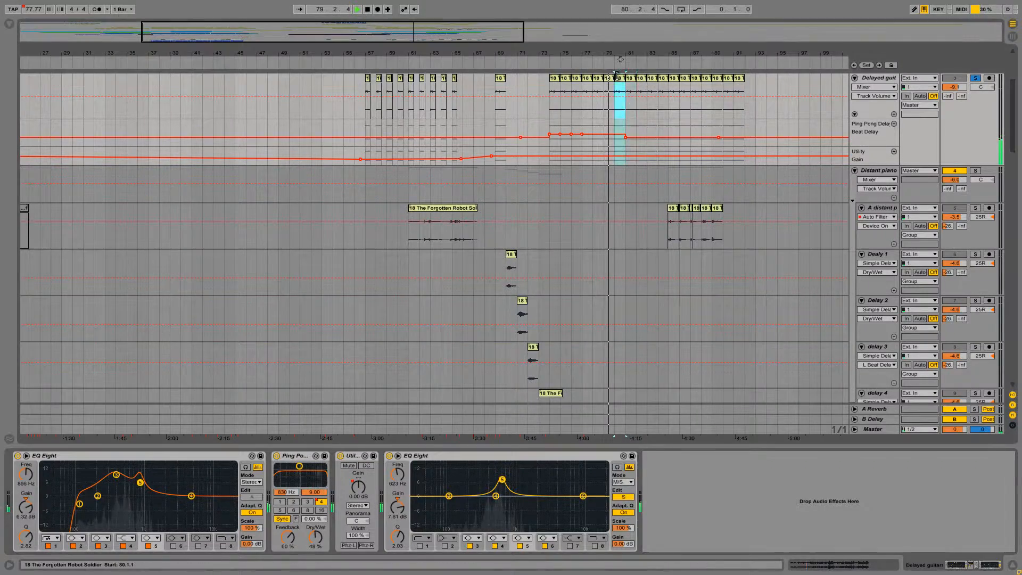
pyautogui.hotkey('shift', 'Tab')
# Step: Examine the Delayed guitar track's repeated clips and Beat Delay automation during playback, placing the insert marker at bar 79
pyautogui.scroll(2, 621, 80)
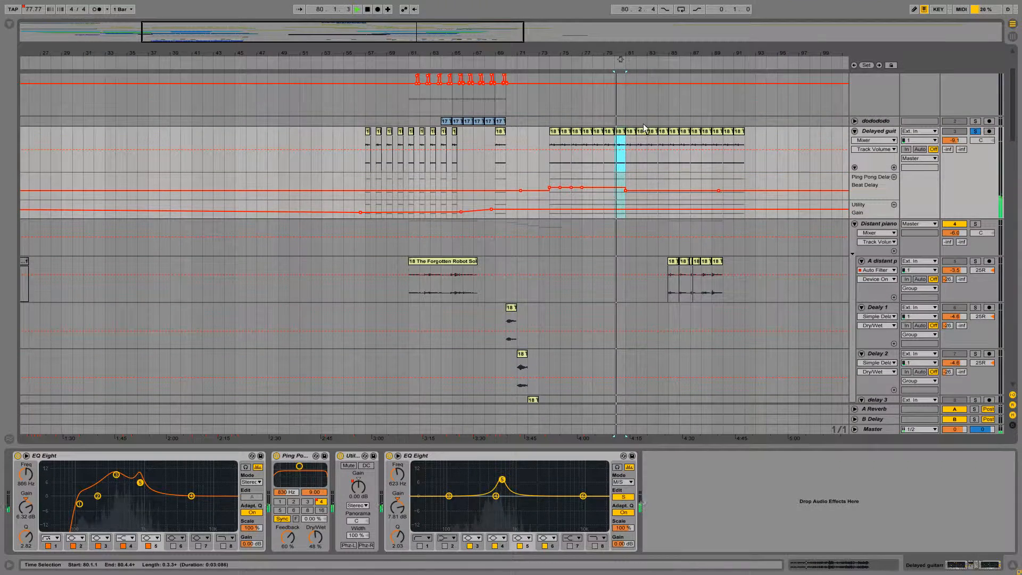
pyautogui.scroll(2, 658, 172)
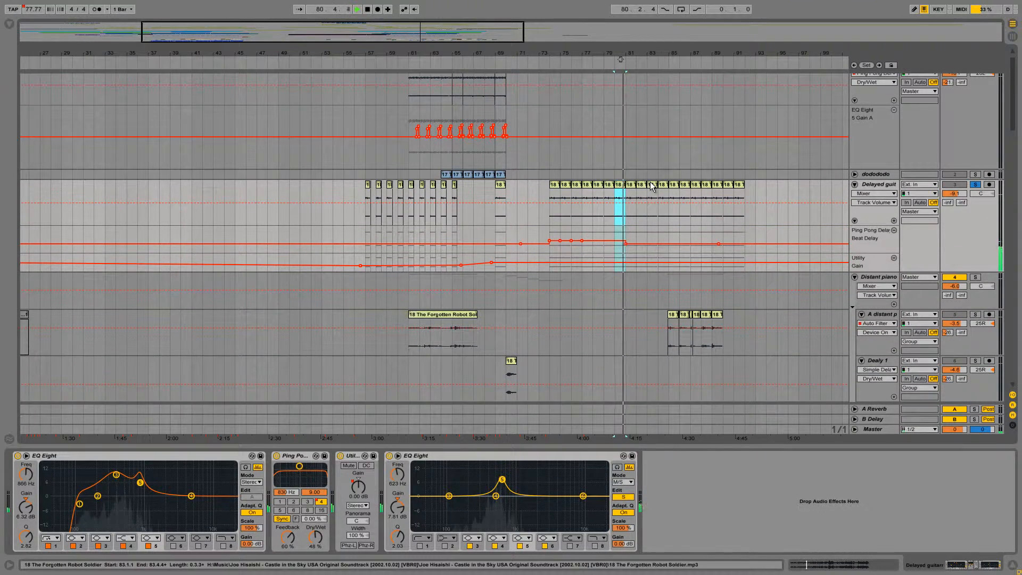
pyautogui.scroll(1, 650, 181)
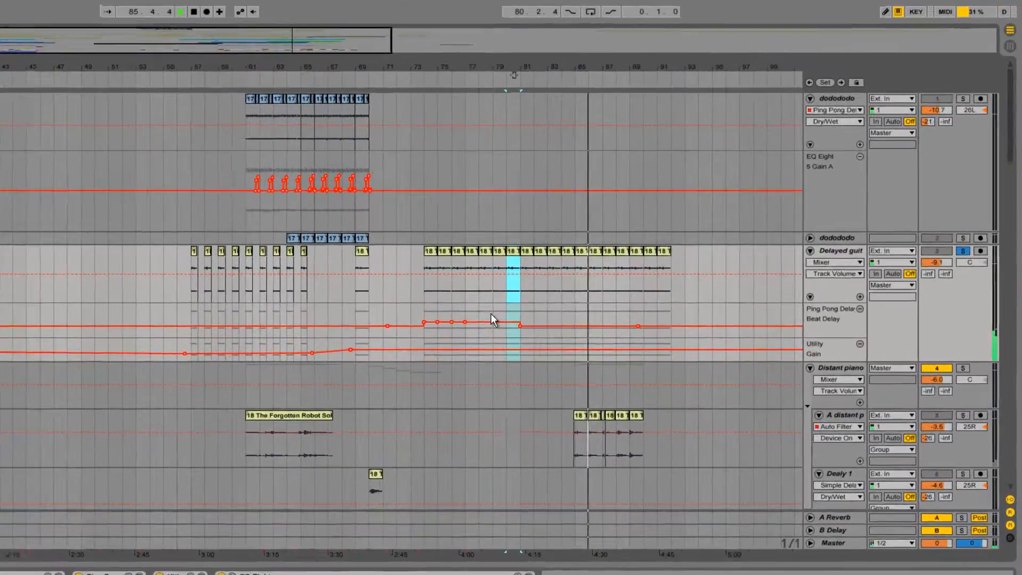
pyautogui.click(605, 245)
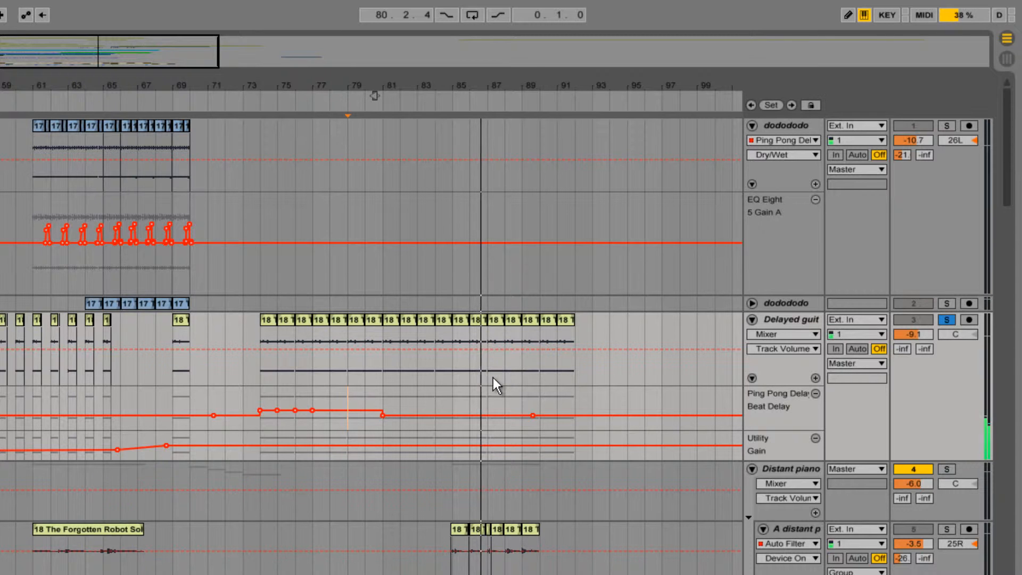
pyautogui.scroll(-2, 410, 372)
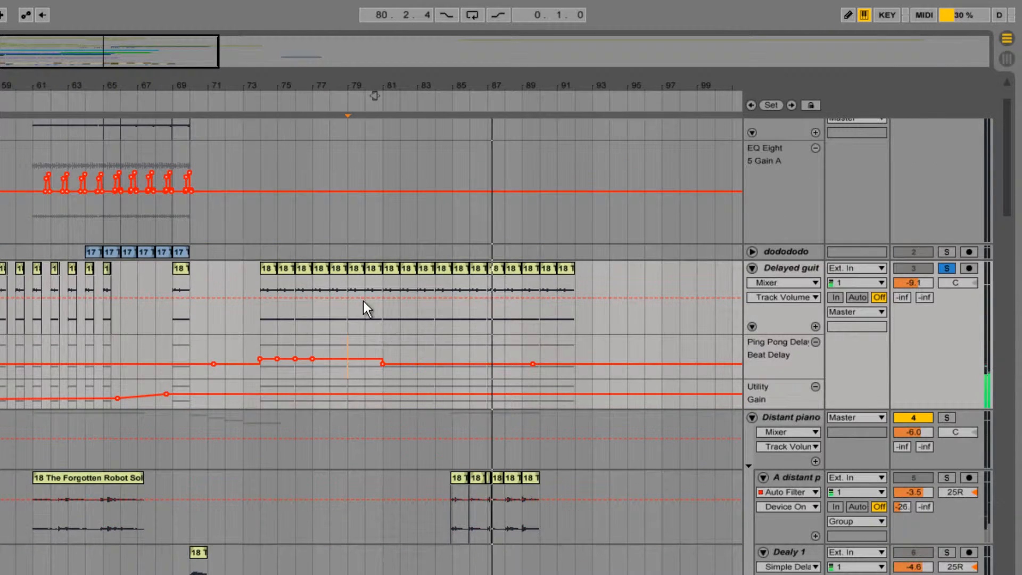
pyautogui.scroll(2, 303, 303)
pyautogui.scroll(-5, 237, 365)
pyautogui.scroll(-2, 236, 366)
pyautogui.scroll(5, 515, 398)
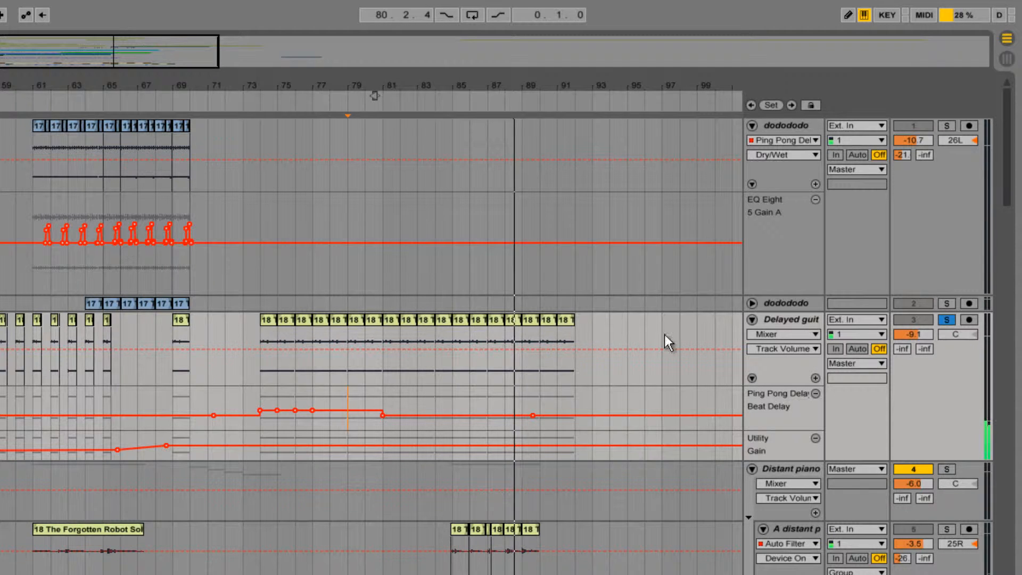
# Step: Highlight the Delayed guitar track from bar 80 to bar 96 and clear the track's solo
pyautogui.moveTo(645, 340); pyautogui.dragTo(454, 330)
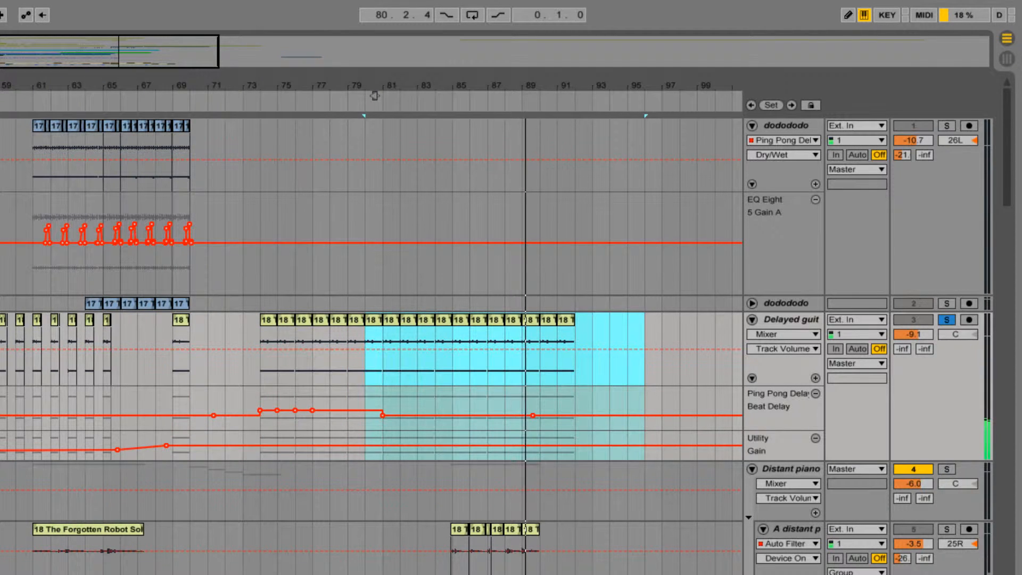
pyautogui.click(11, 336)
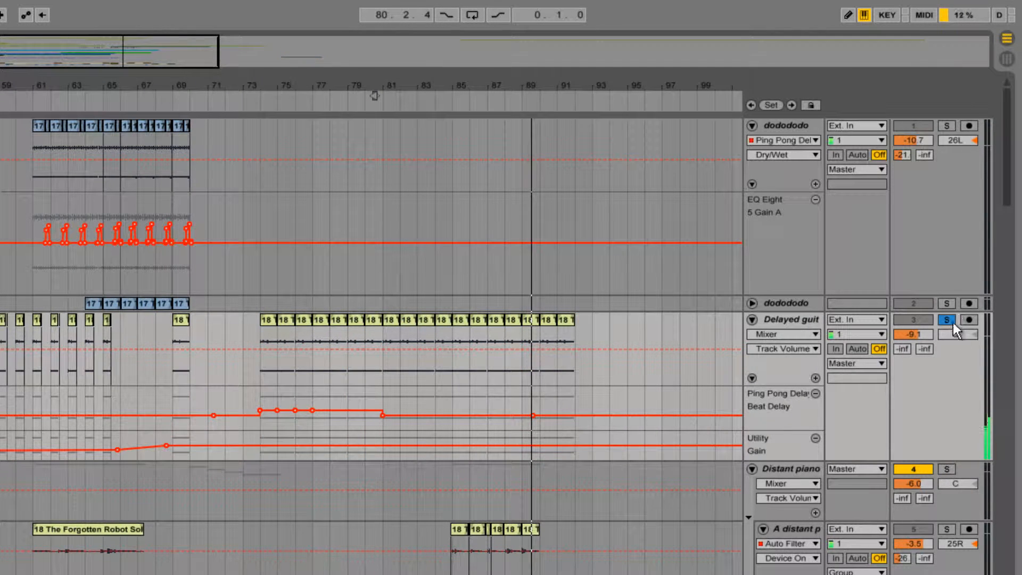
pyautogui.click(951, 321)
# Step: Place the insert marker at bar 17 on the Breakdown track and play the full mix from there
pyautogui.scroll(-5, 244, 301)
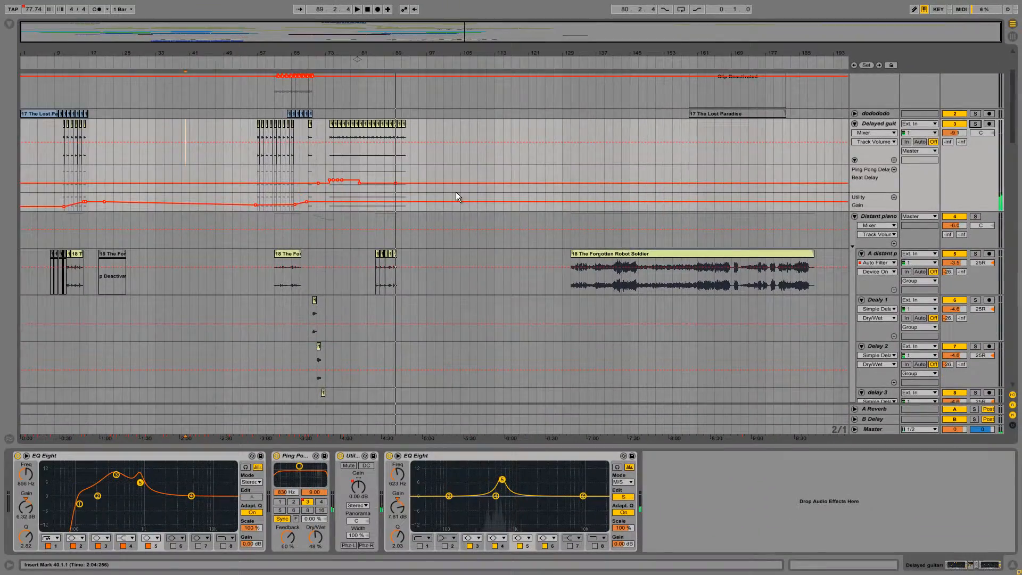
pyautogui.scroll(-10, 378, 302)
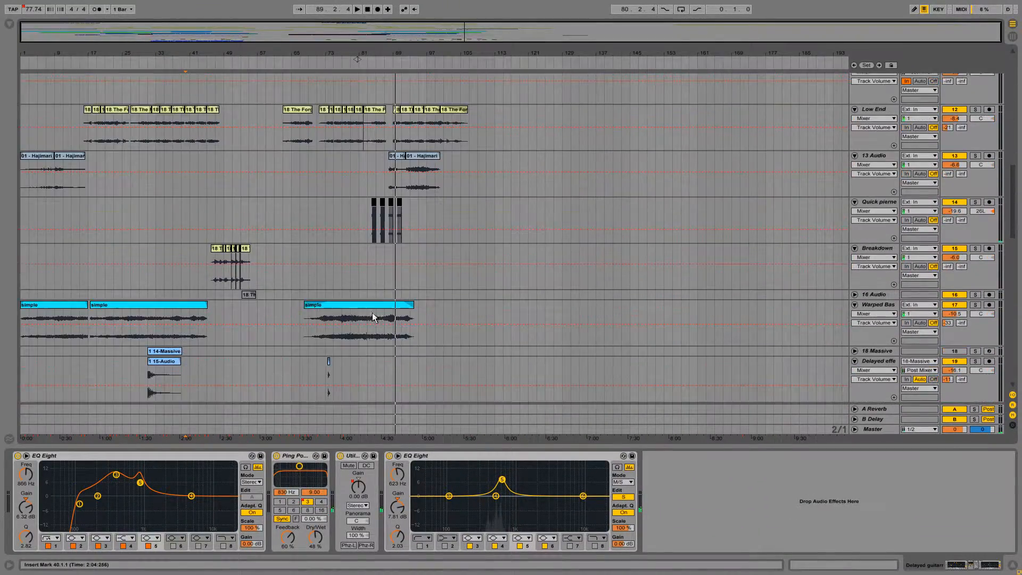
pyautogui.scroll(-2, 372, 312)
pyautogui.scroll(2, 369, 308)
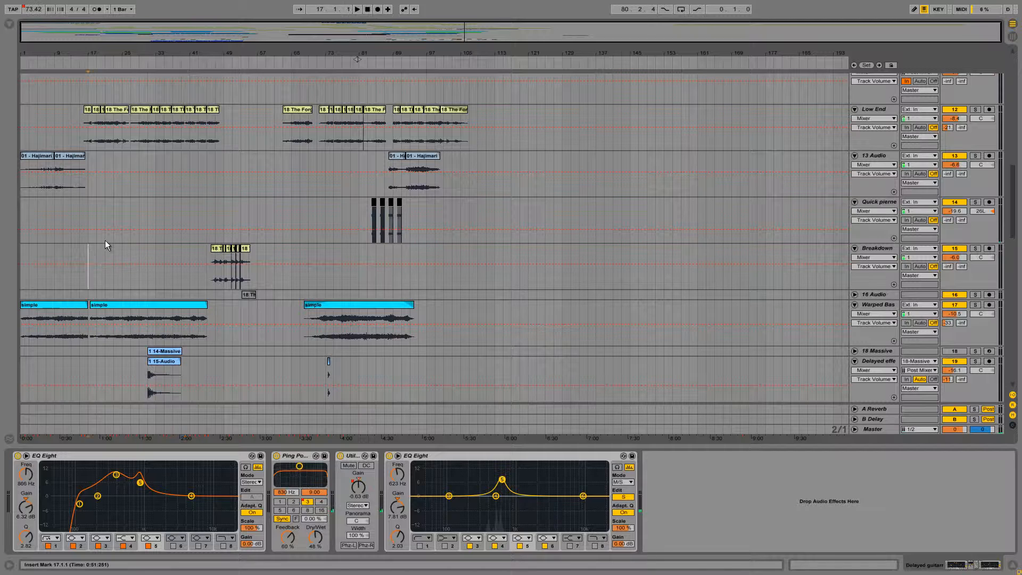
pyautogui.click(104, 245)
pyautogui.press('space')
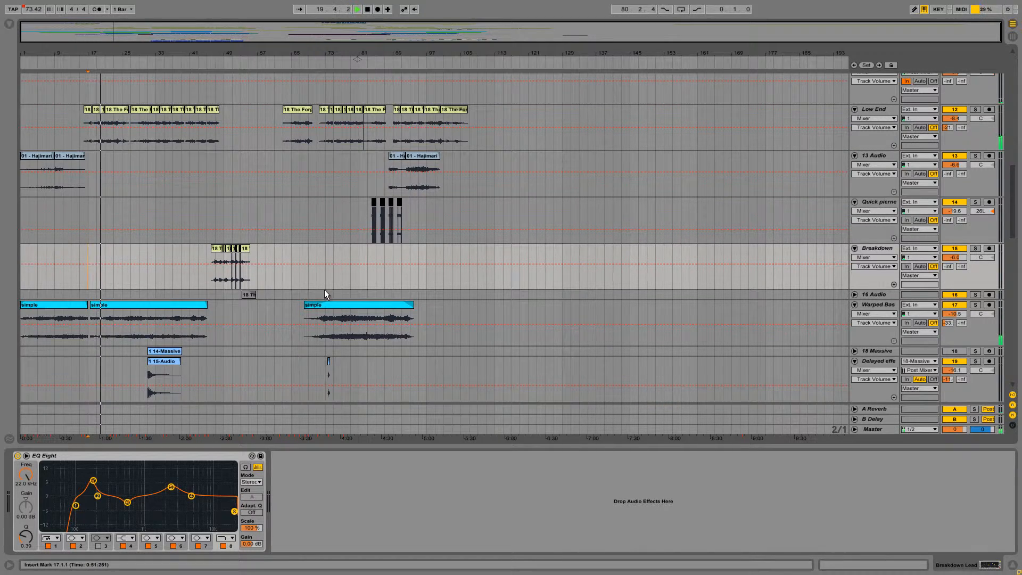
# Step: Play the full mix from bar 69 and examine the clips on the tracks from Delayed guitar down to Breakdown
pyautogui.click(311, 276)
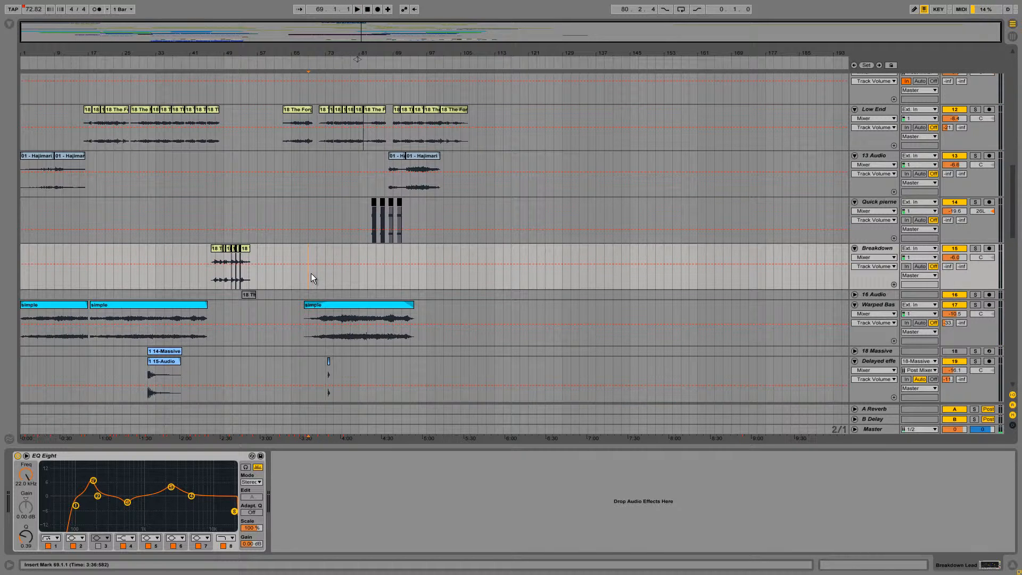
pyautogui.press('space')
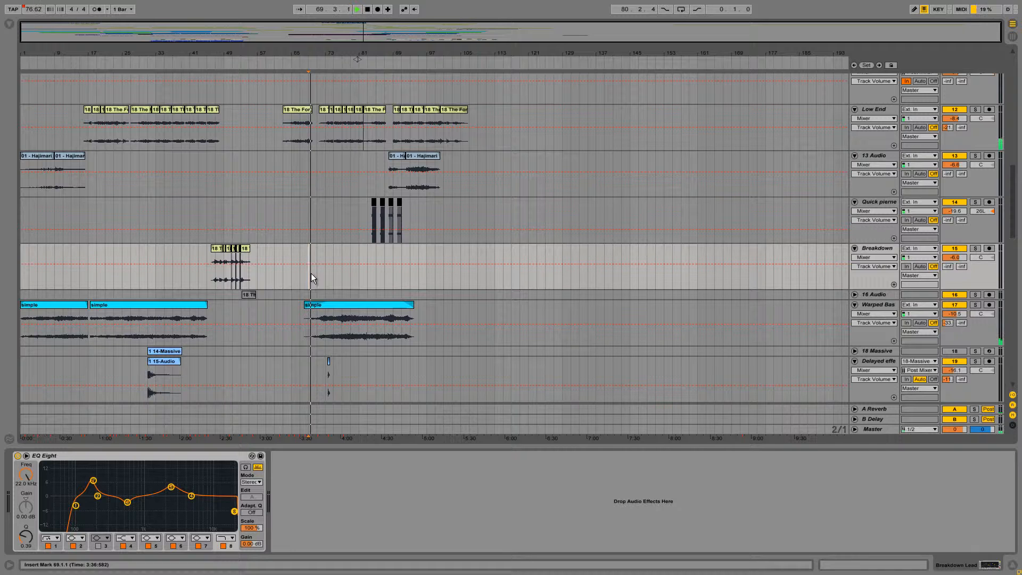
pyautogui.scroll(3, 340, 269)
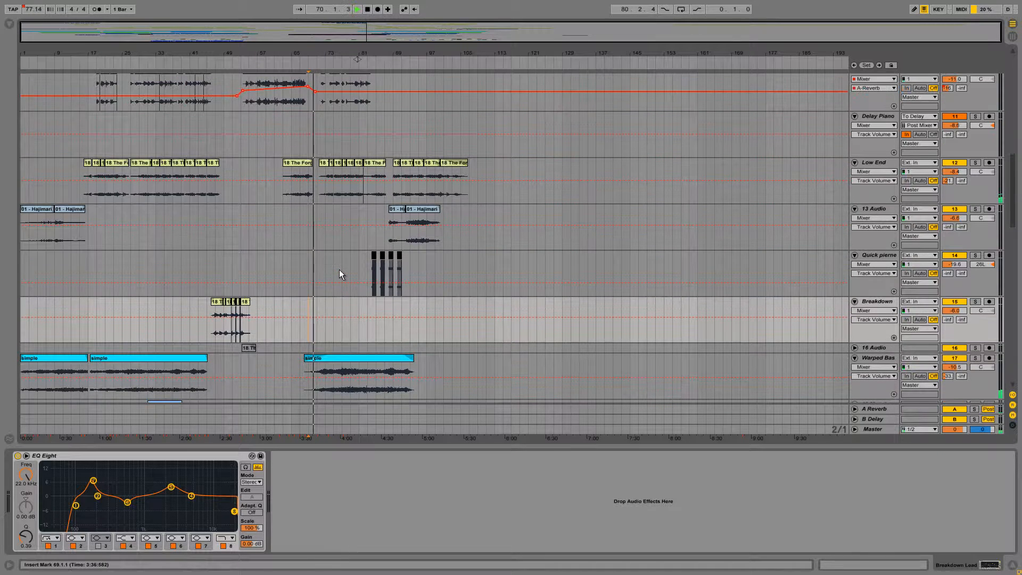
pyautogui.scroll(3, 340, 274)
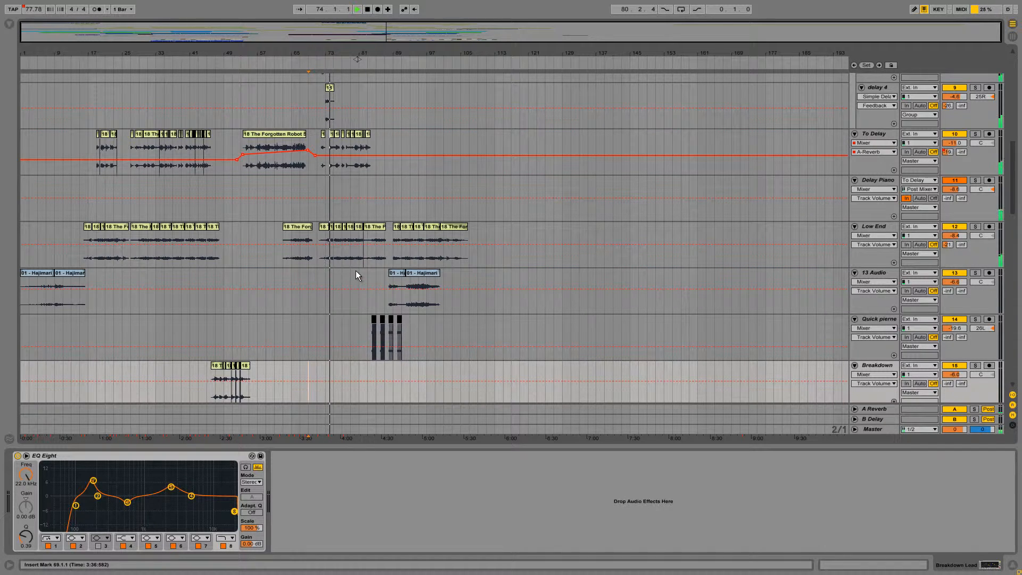
pyautogui.scroll(10, 340, 260)
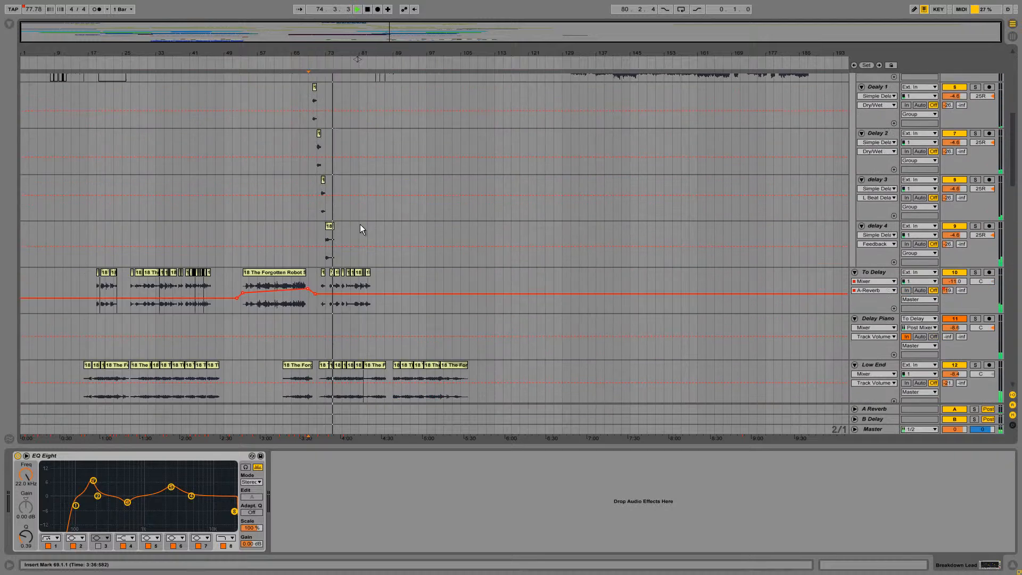
pyautogui.scroll(2, 323, 218)
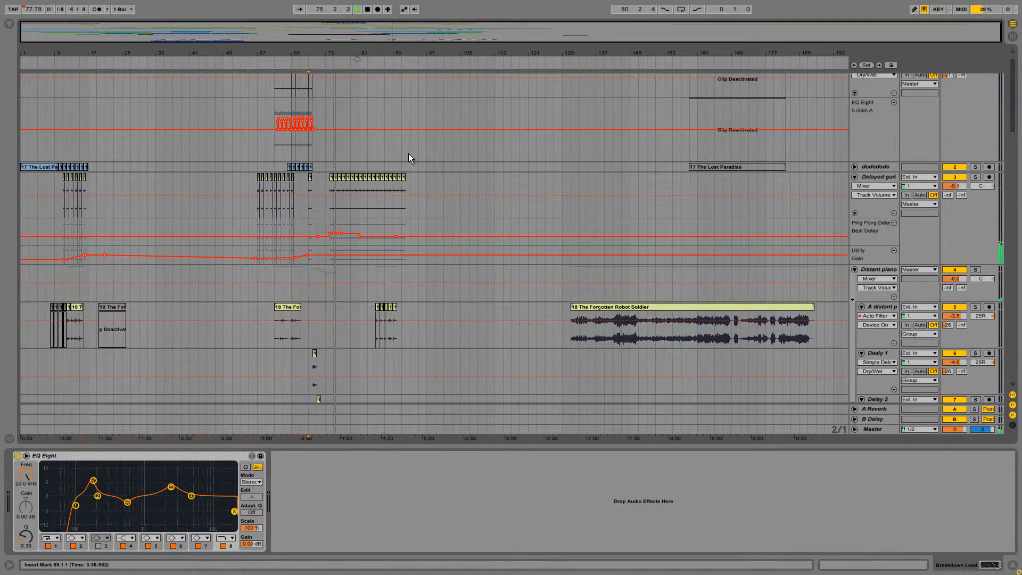
pyautogui.scroll(-1, 432, 185)
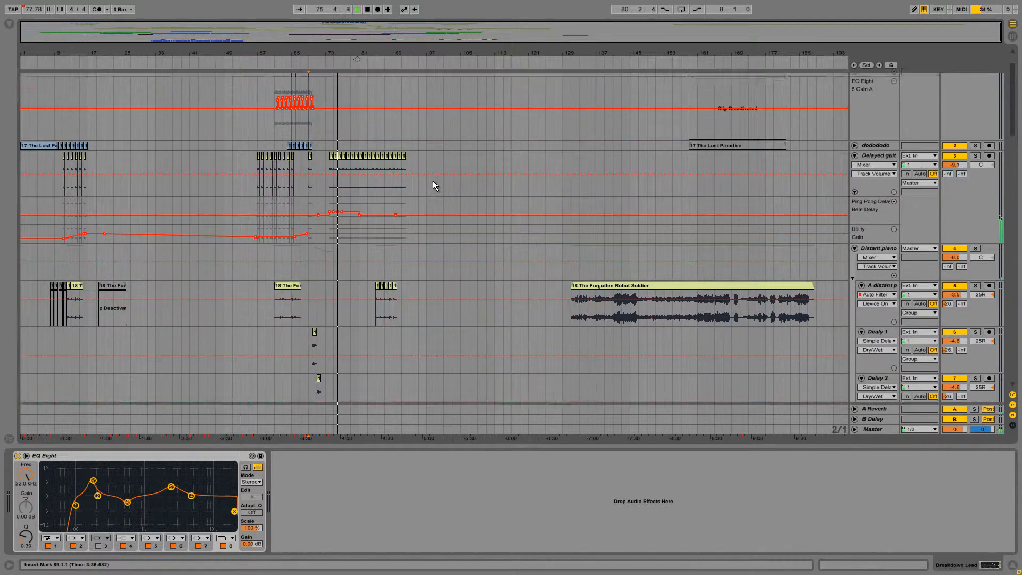
pyautogui.scroll(2, 432, 185)
pyautogui.scroll(-5, 432, 185)
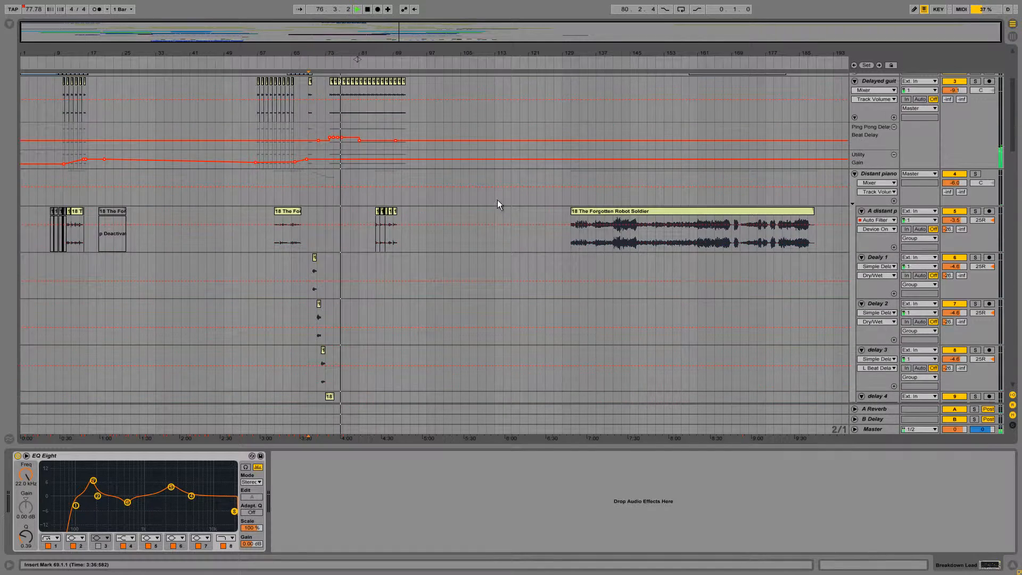
pyautogui.scroll(-12, 500, 205)
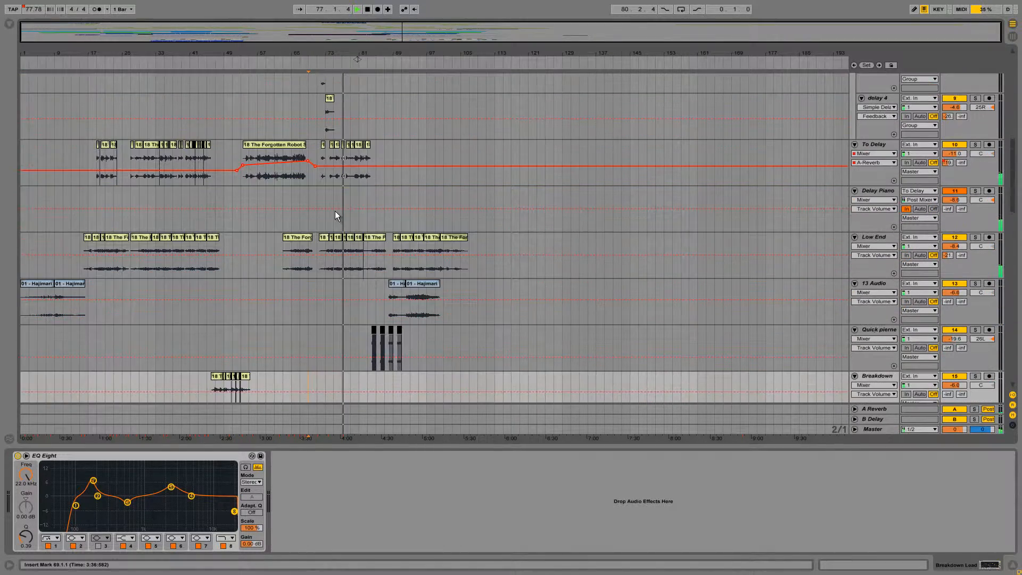
pyautogui.scroll(-1, 341, 212)
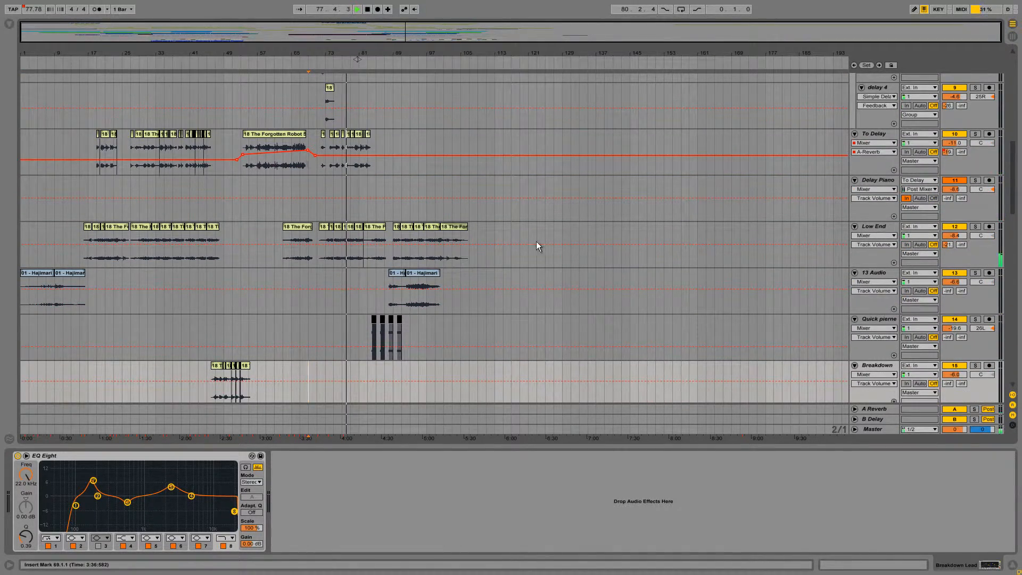
# Step: Examine the clips and automation on the tracks from Breakdown down to Intro/bd beat while the full mix plays, and stop playback
pyautogui.scroll(-2, 478, 190)
pyautogui.scroll(-12, 432, 173)
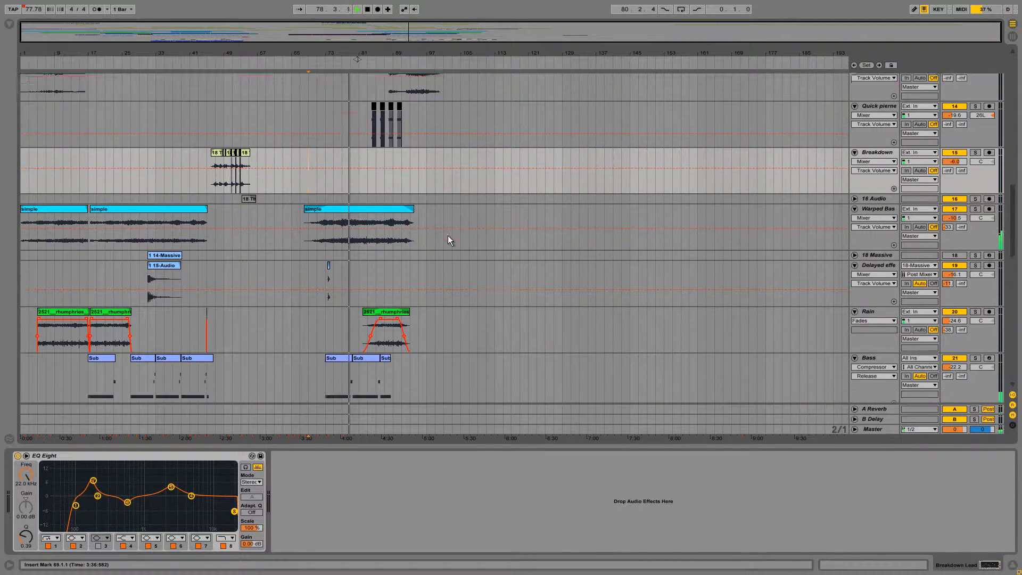
pyautogui.scroll(-2, 440, 248)
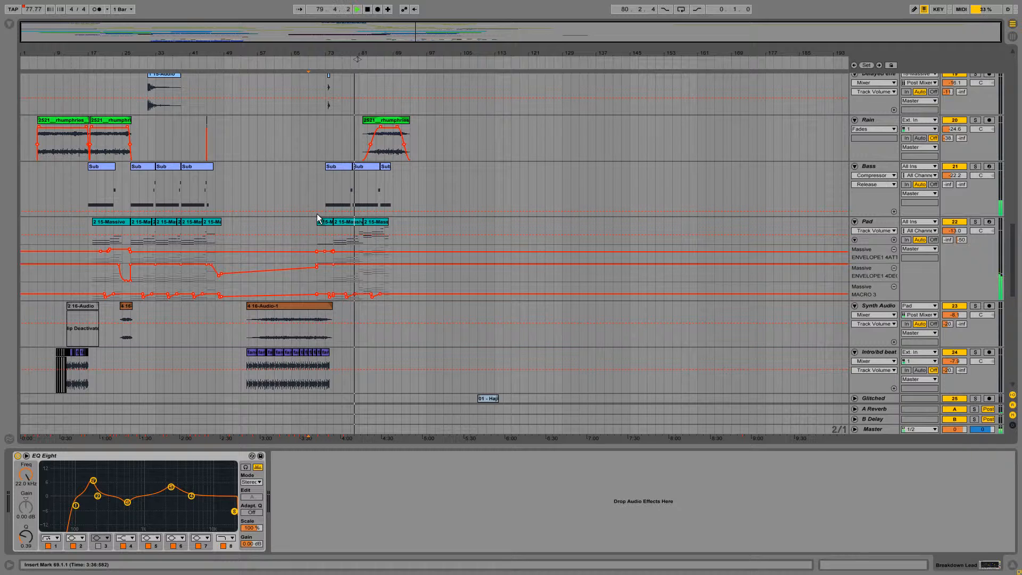
pyautogui.scroll(5, 318, 208)
pyautogui.scroll(2, 321, 202)
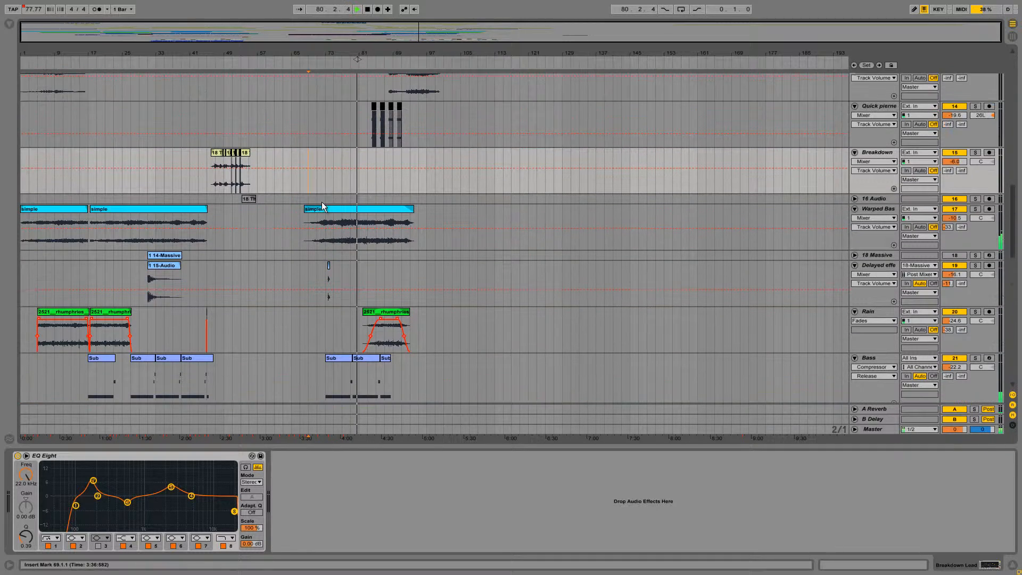
pyautogui.scroll(-5, 333, 192)
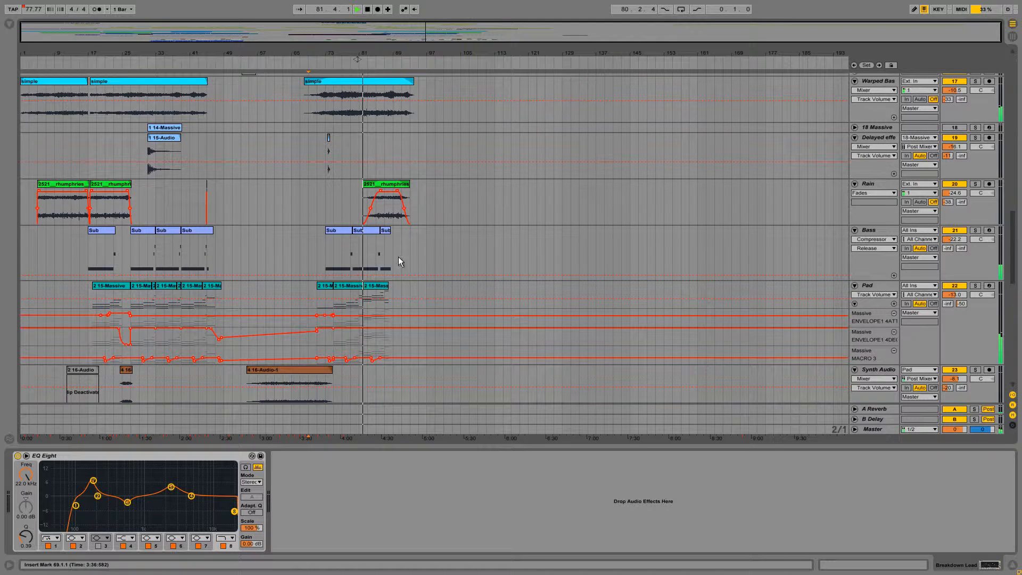
pyautogui.scroll(4, 393, 255)
pyautogui.scroll(3, 392, 254)
pyautogui.scroll(-1, 394, 261)
pyautogui.scroll(1, 394, 261)
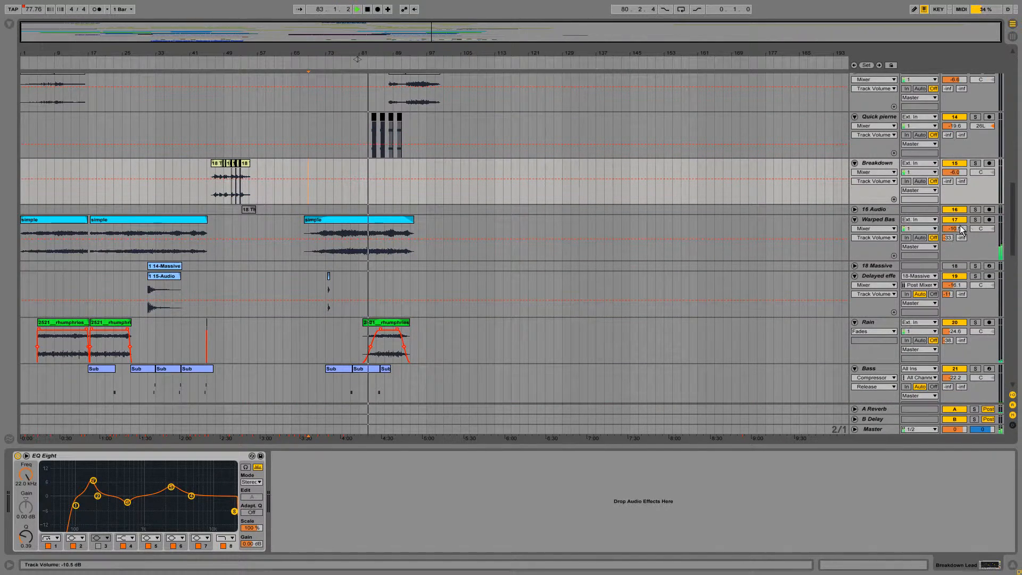
pyautogui.scroll(4, 375, 199)
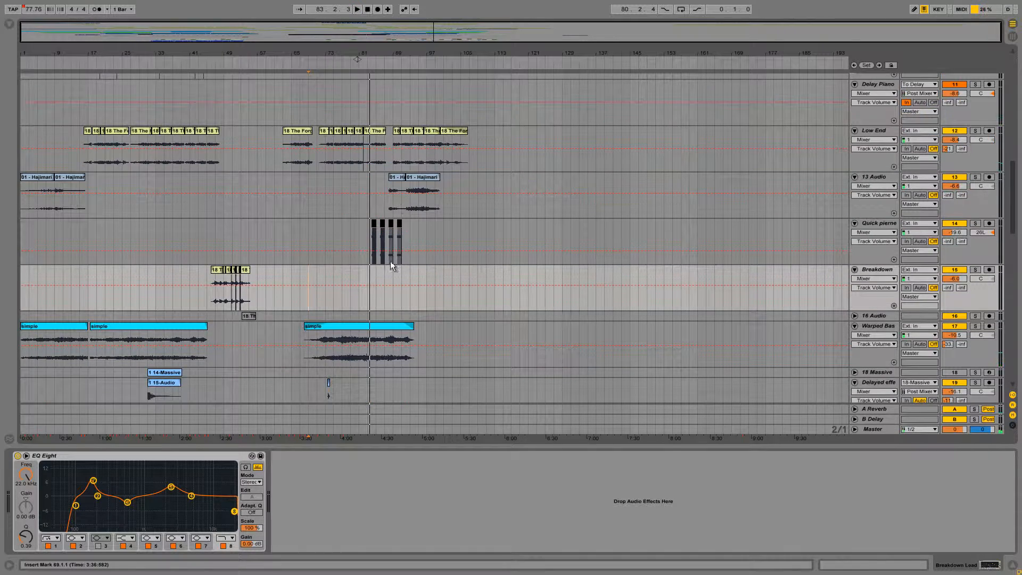
pyautogui.scroll(-2, 390, 260)
# Step: Solo the Warped Bass track, compare its devices with the Low End track's, and play its simple clip
pyautogui.click(361, 289)
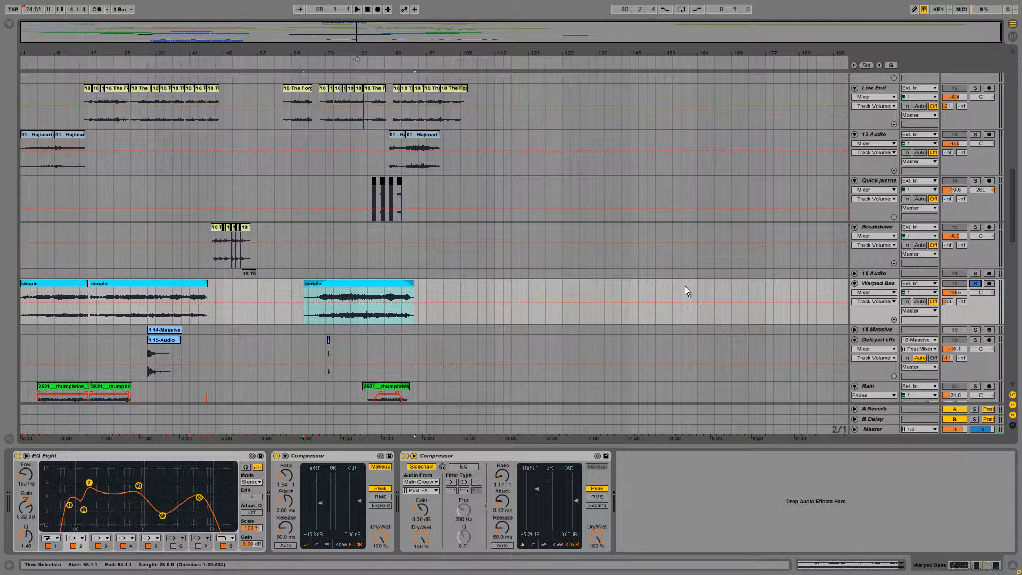
pyautogui.scroll(3, 349, 211)
pyautogui.click(332, 165)
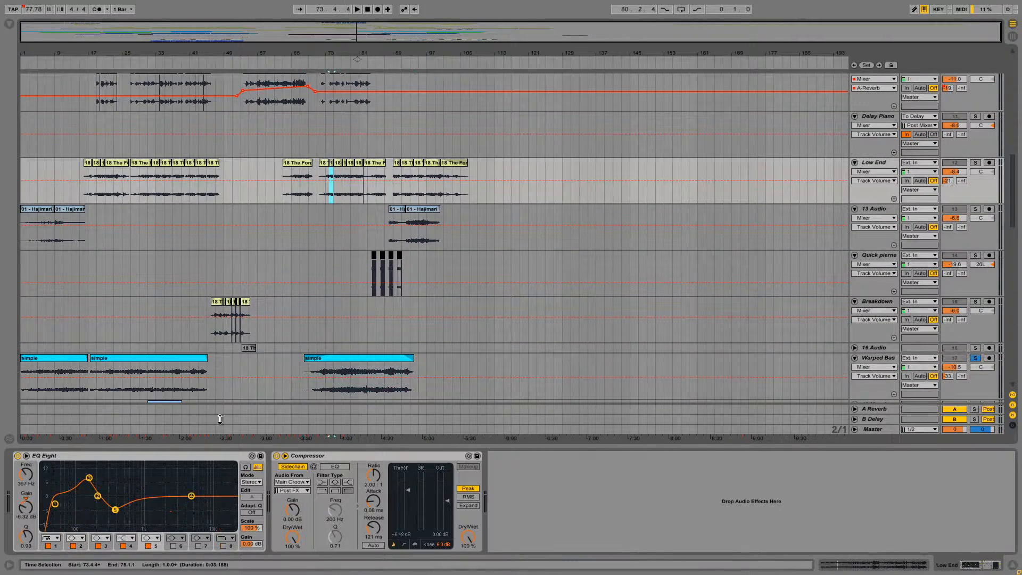
pyautogui.click(343, 379)
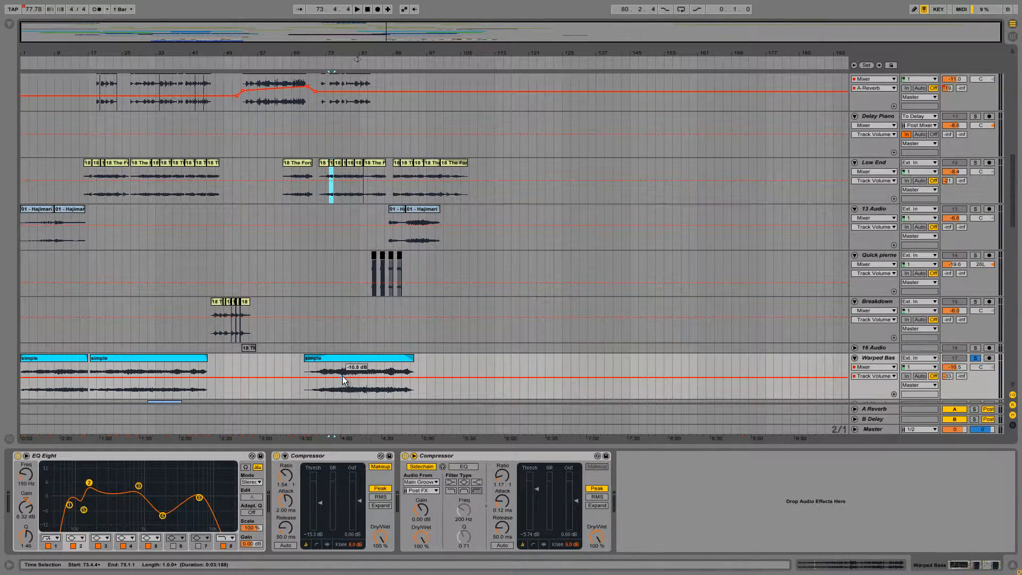
pyautogui.click(349, 369)
pyautogui.press('space')
# Step: Examine the sample view of the simple clip starting at bar 68 on Warped Bass, and clear the track's solo
pyautogui.click(359, 357)
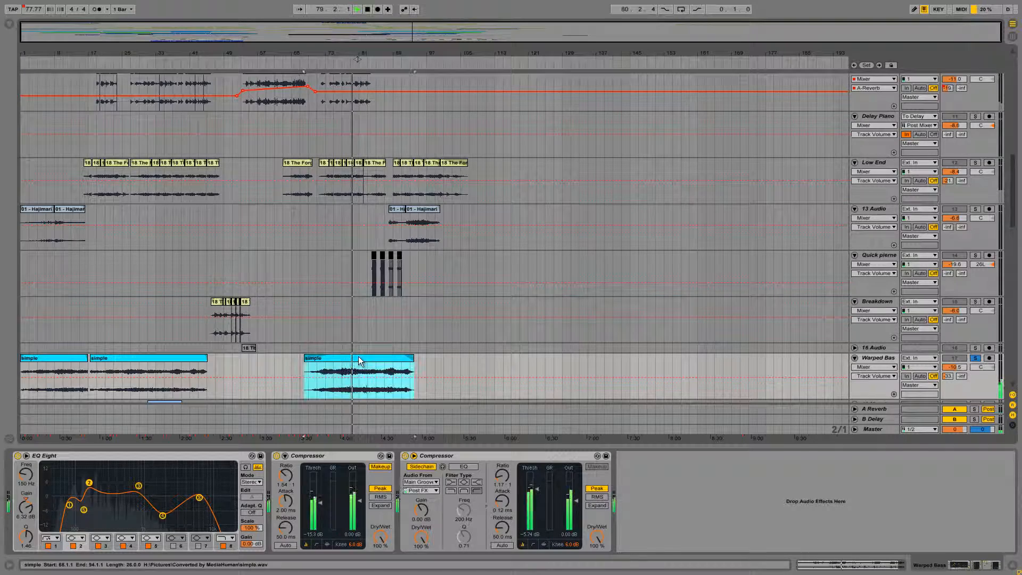
pyautogui.doubleClick(359, 357)
pyautogui.hotkey('shift', 'Tab')
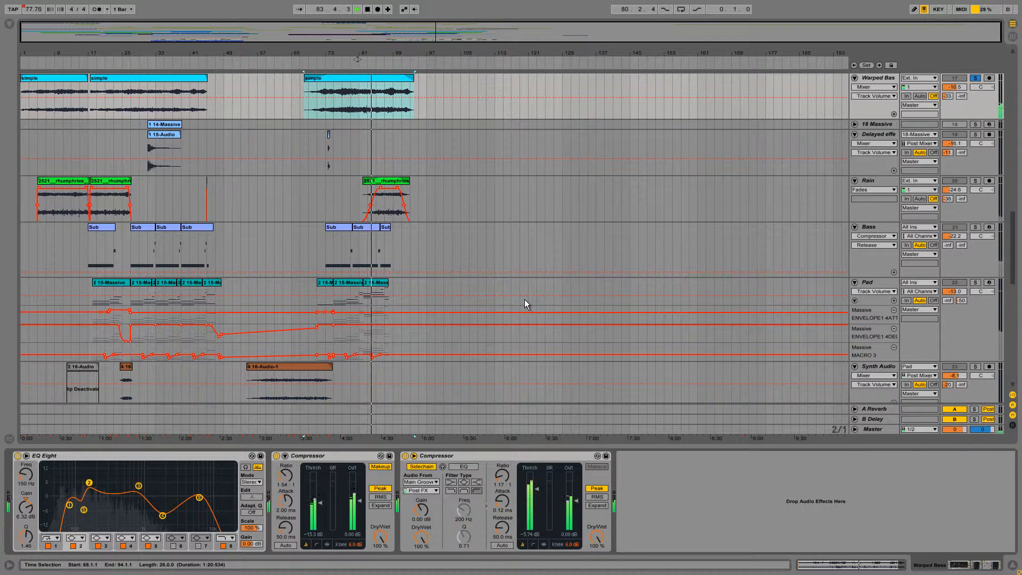
pyautogui.scroll(10, 423, 131)
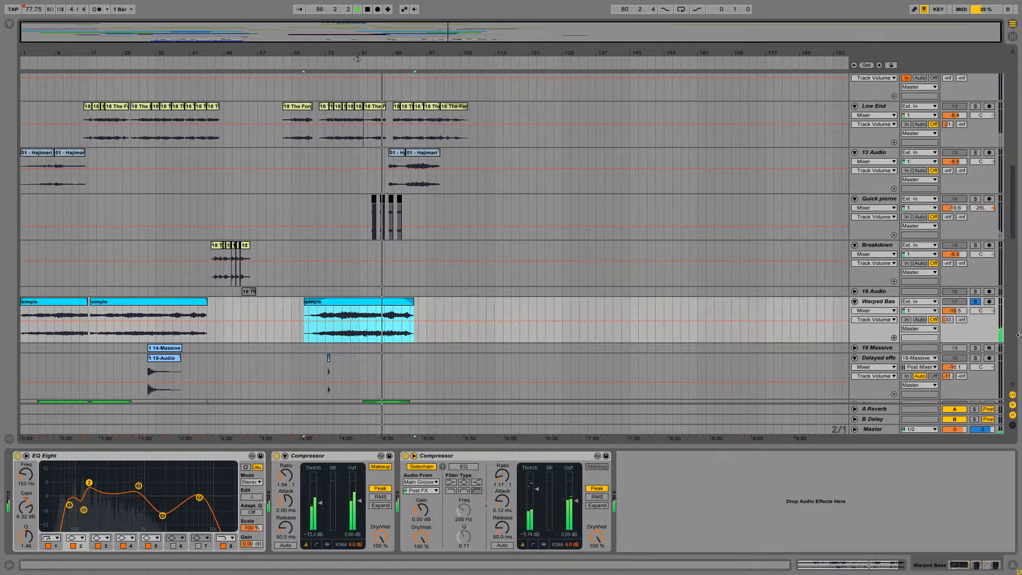
pyautogui.click(976, 300)
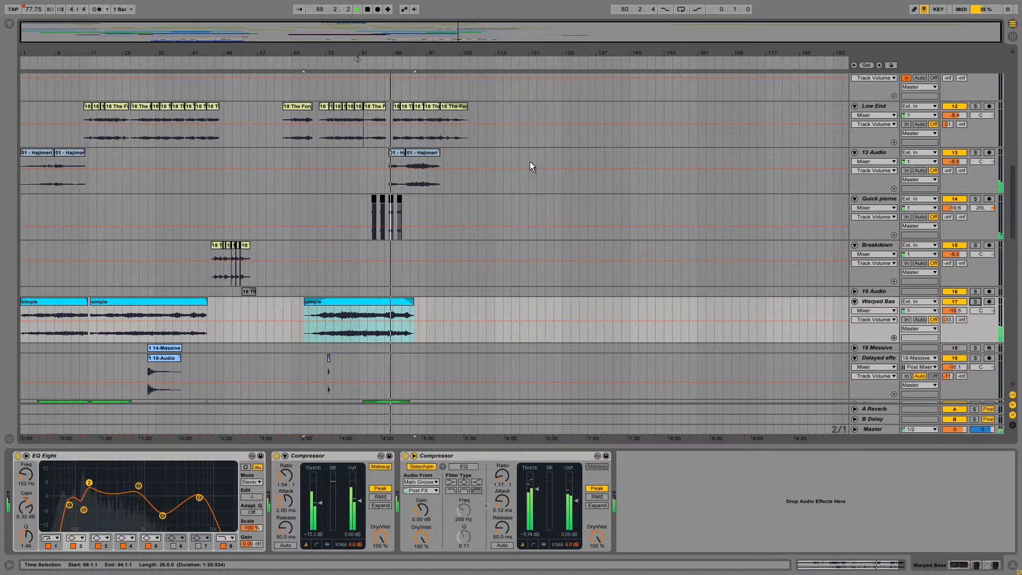
# Step: Compare the EQ Eight and Compressor devices on the Low End and Warped Bass tracks while the full mix plays
pyautogui.click(528, 107)
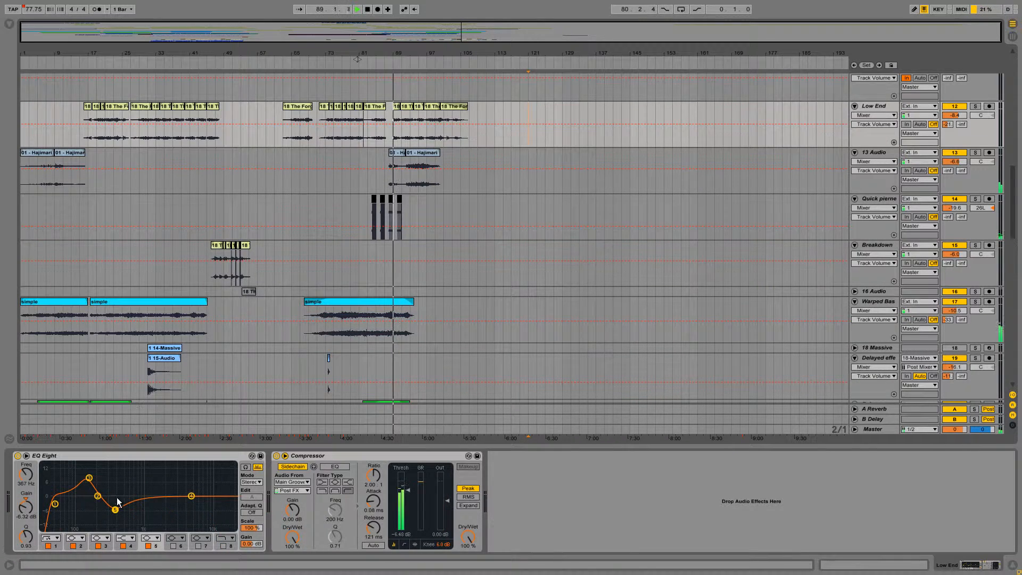
pyautogui.click(462, 297)
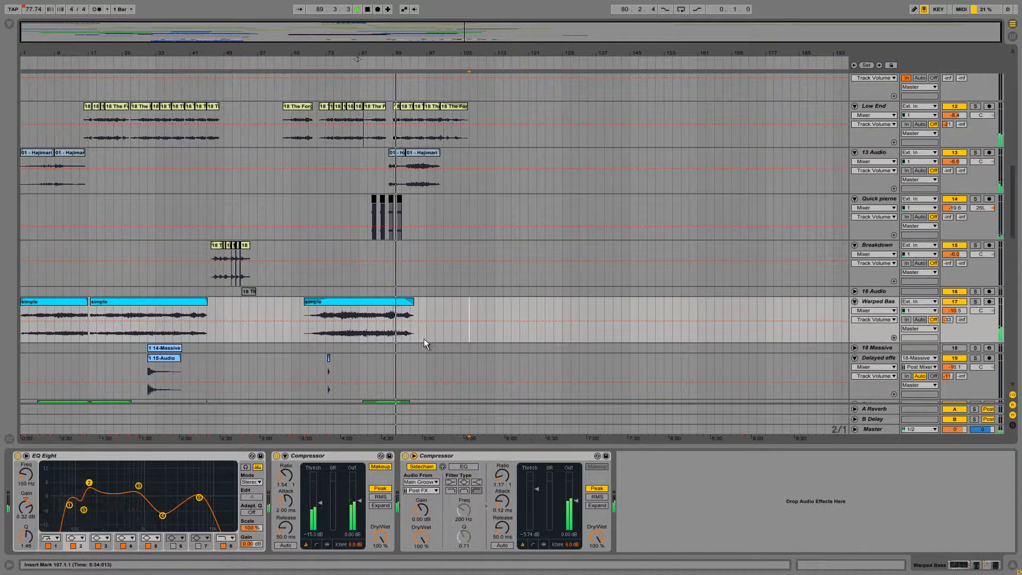
pyautogui.scroll(4, 425, 276)
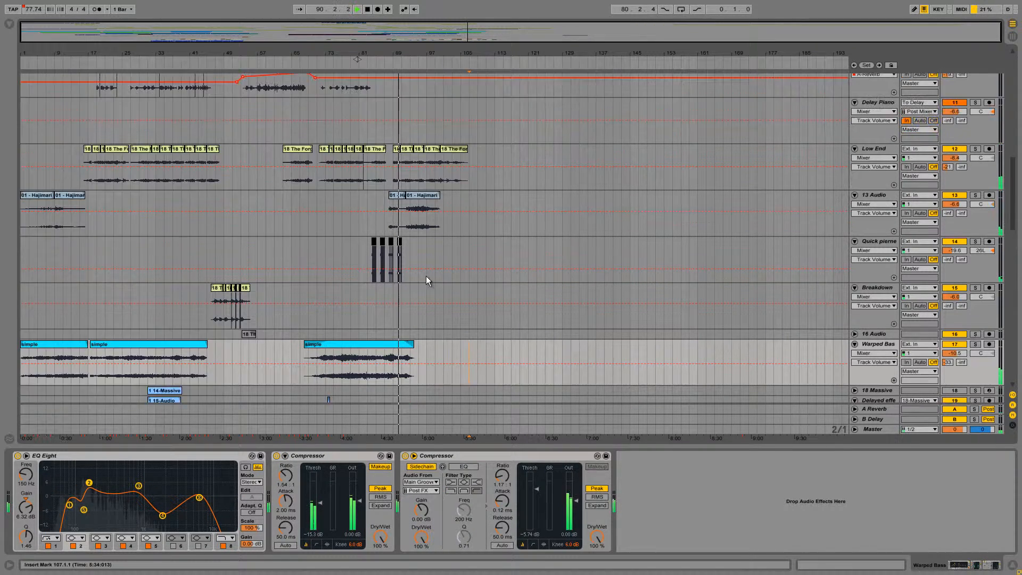
pyautogui.scroll(1, 193, 245)
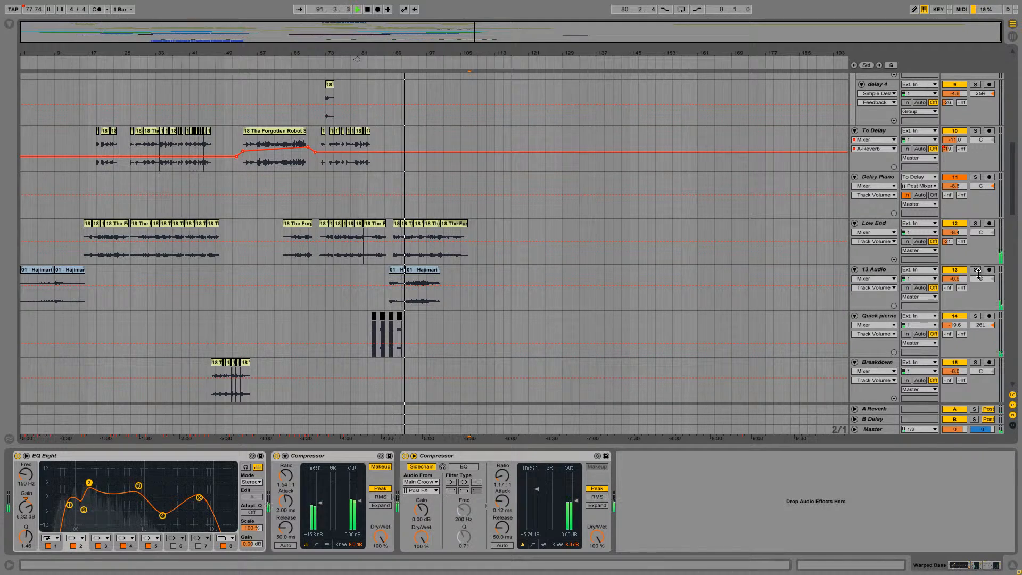
pyautogui.scroll(15, 531, 313)
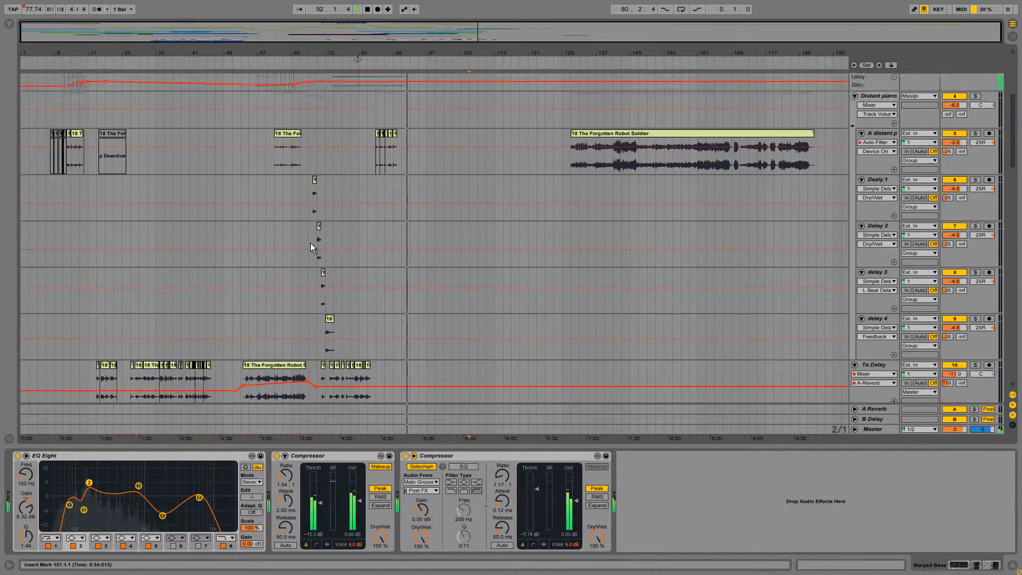
pyautogui.scroll(-10, 316, 296)
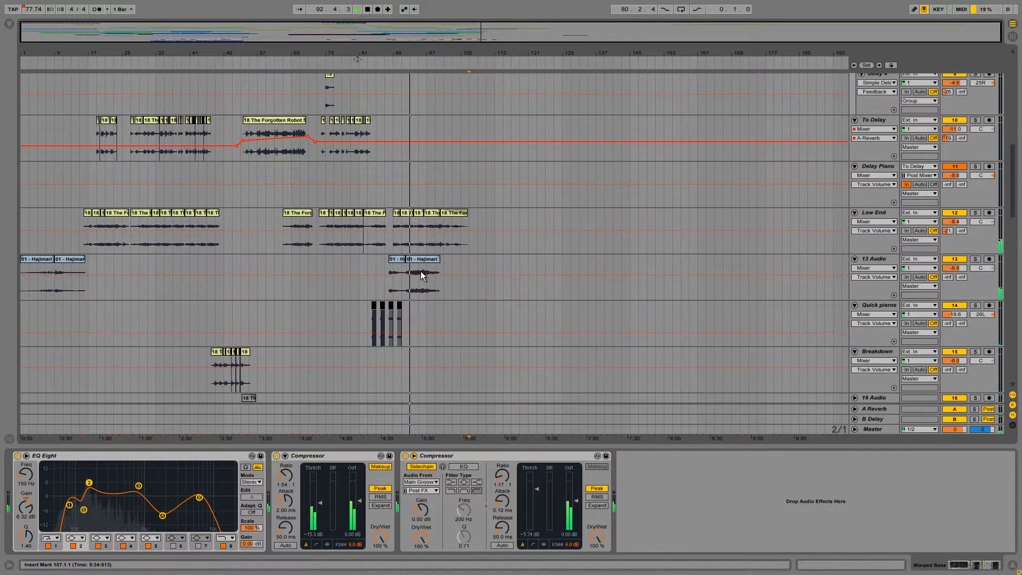
# Step: Copy the last Hajimari clip on the 13 Audio track to bar 141 and play the copy
pyautogui.click(423, 259)
pyautogui.moveTo(423, 261); pyautogui.dragTo(630, 265)
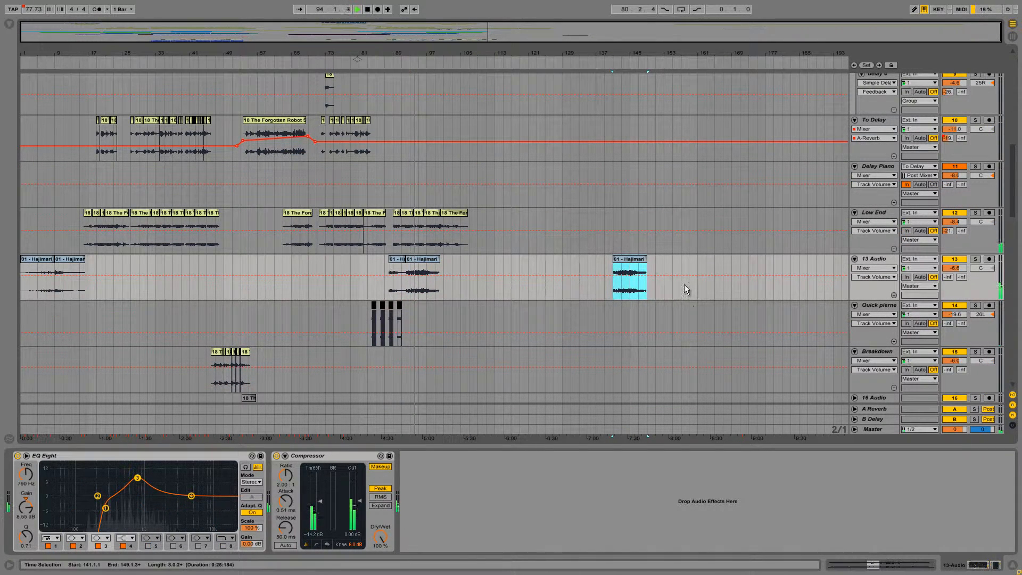
pyautogui.press('space')
pyautogui.press('space')
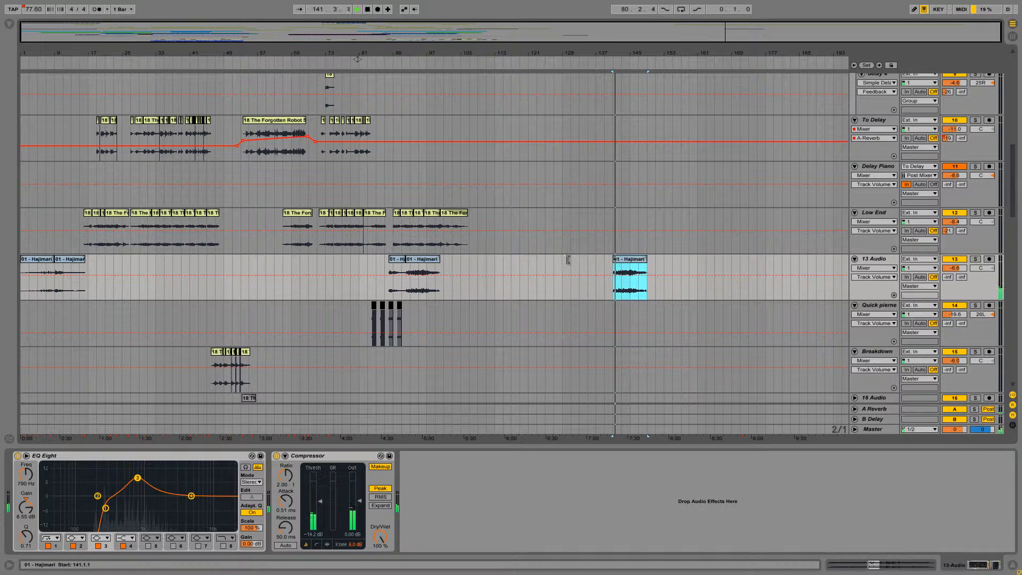
# Step: Extend the start of the copied Hajimari clip back to about bar 115 and play it from bar 119
pyautogui.moveTo(613, 259); pyautogui.dragTo(503, 261)
pyautogui.click(520, 271)
pyautogui.press('space')
pyautogui.press('space')
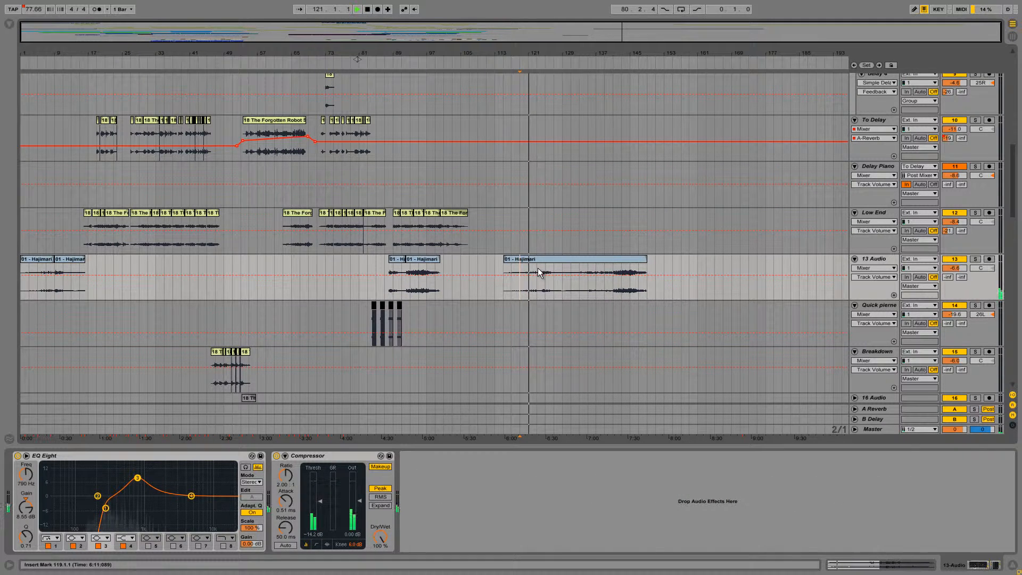
# Step: Reset the copied Hajimari clip's transposition to 0 st and extend its end to about bar 131
pyautogui.doubleClick(516, 266)
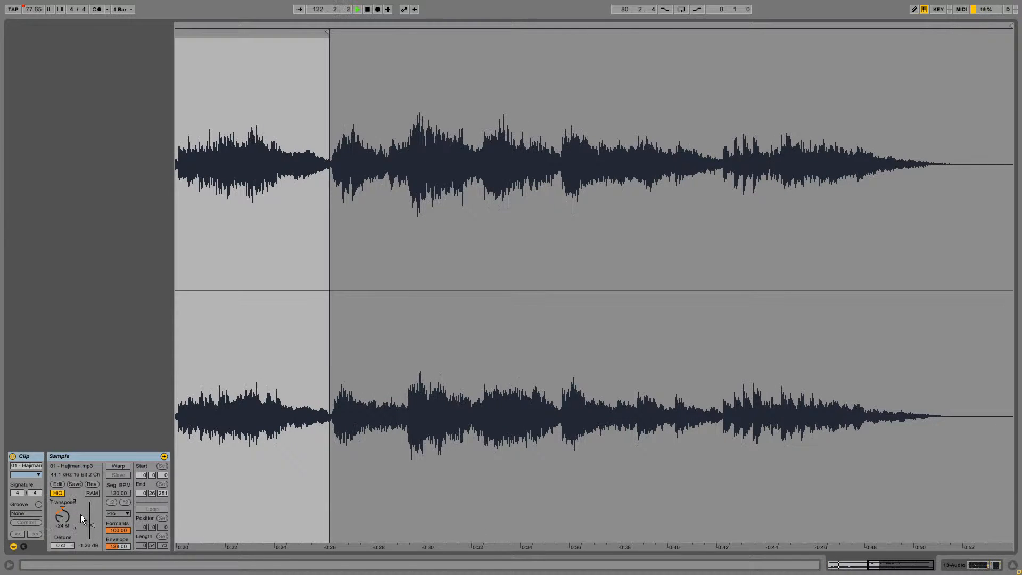
pyautogui.press('Delete')
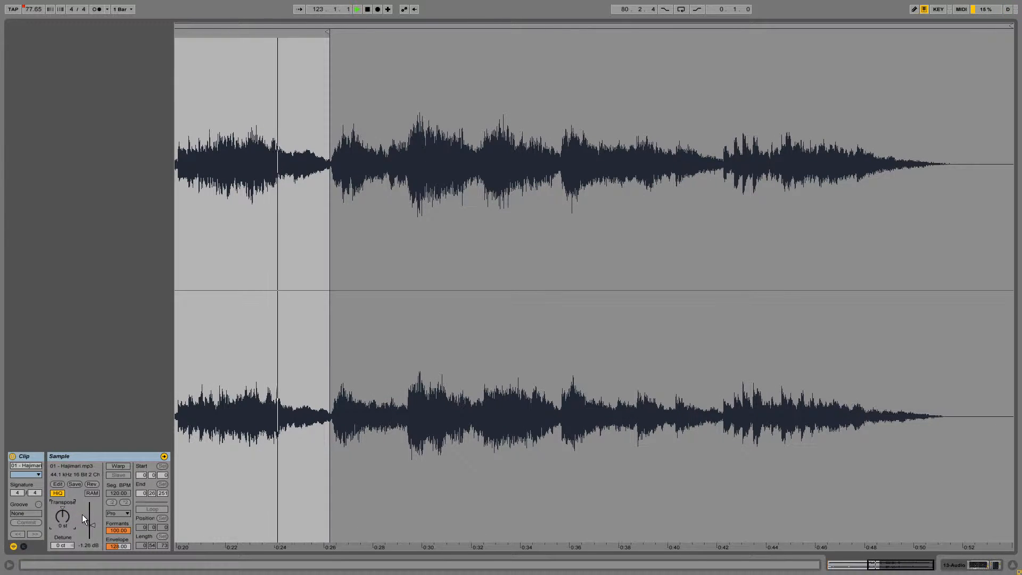
pyautogui.press('Tab')
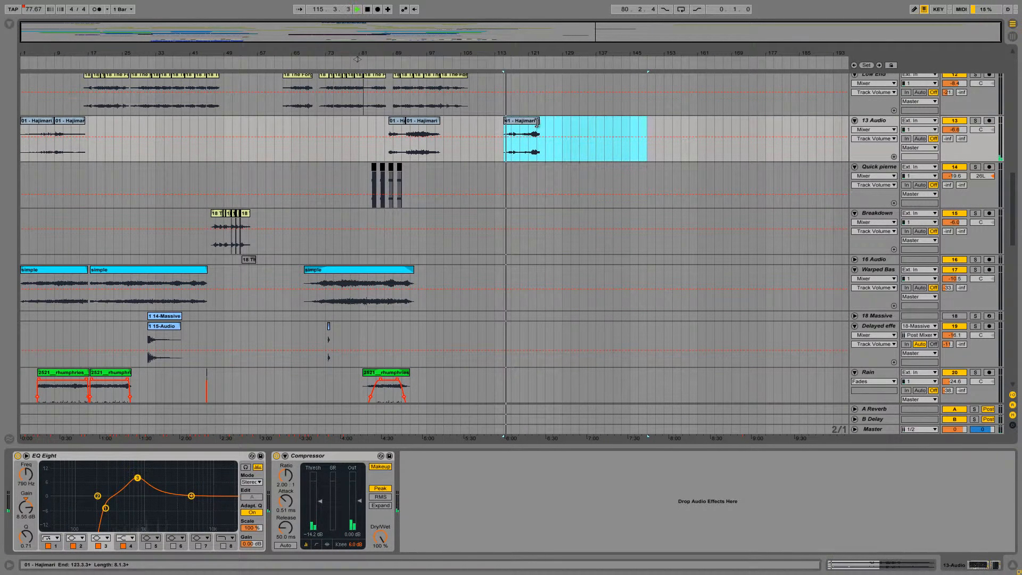
pyautogui.moveTo(536, 122); pyautogui.dragTo(653, 138)
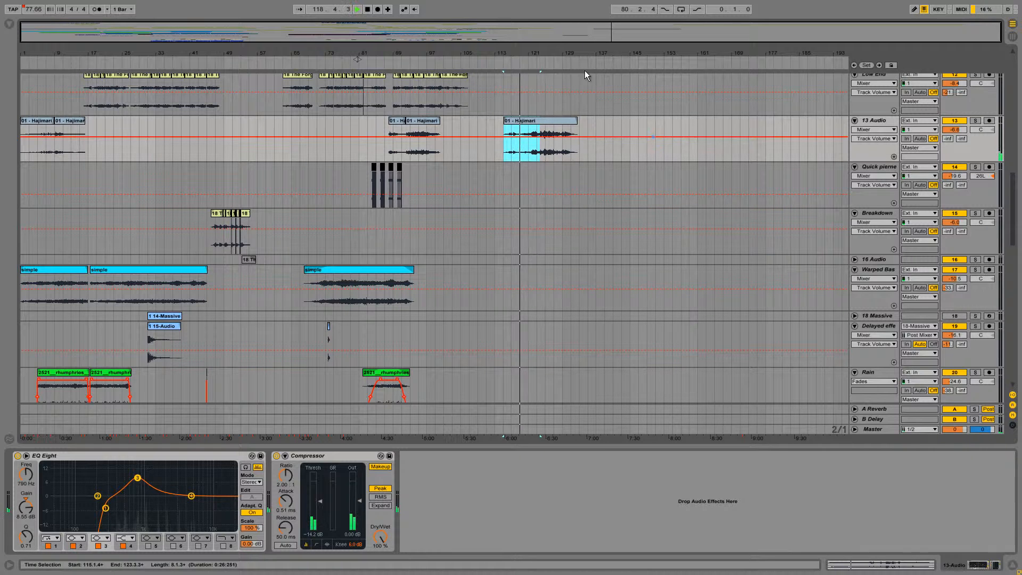
pyautogui.scroll(3, 462, 125)
pyautogui.scroll(3, 584, 254)
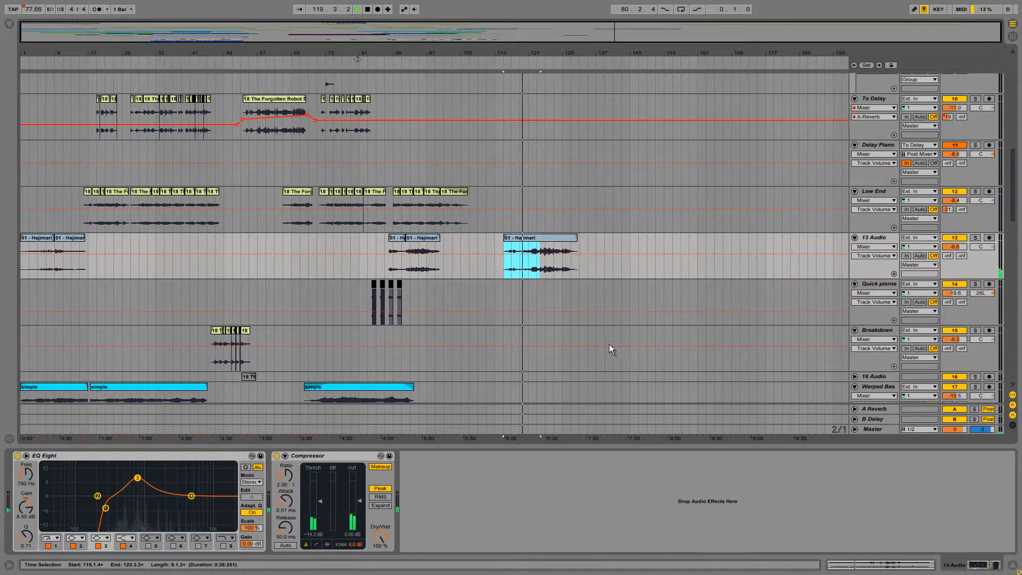
# Step: Set the copied Hajimari clip's transposition to -24 st and return to the arrangement
pyautogui.hotkey('shift', 'Tab')
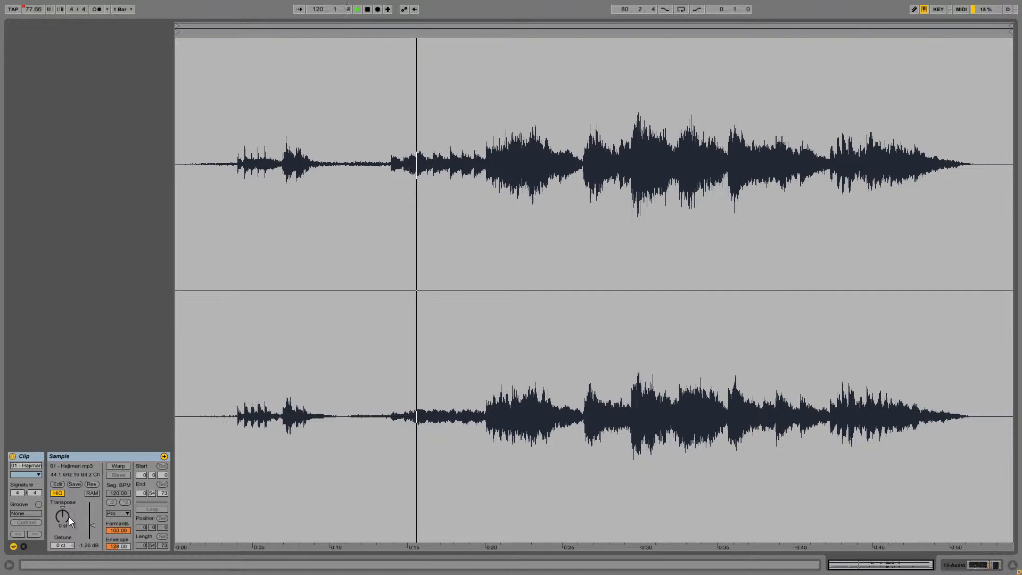
pyautogui.click(62, 517)
pyautogui.write('-24')
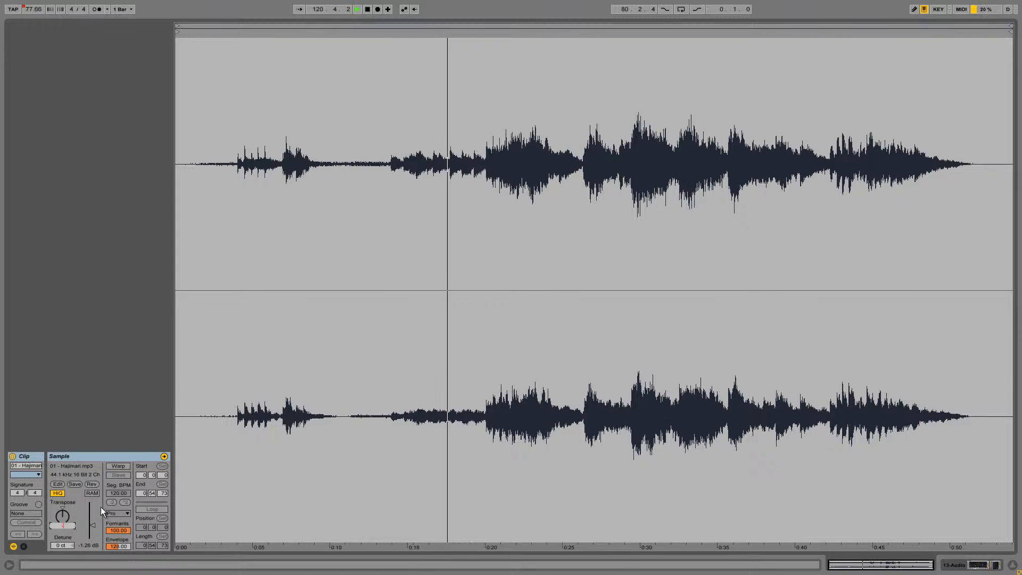
pyautogui.hotkey('shift', 'Tab')
pyautogui.scroll(3, 426, 266)
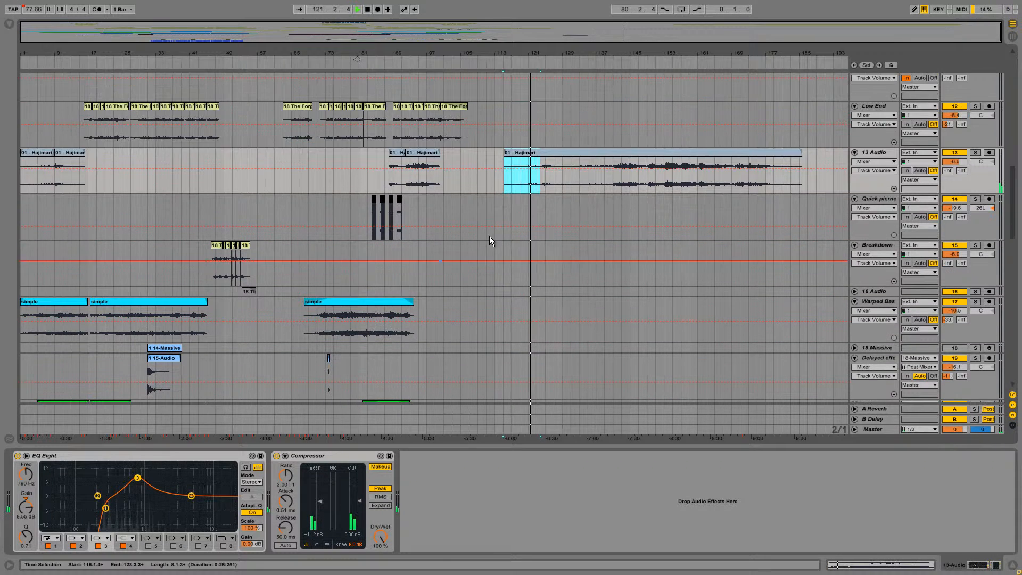
# Step: Undo the transposition and length edits of the Hajimari clip together with its copying on the 13 Audio track
pyautogui.hotkey('ctrl', 'z')
pyautogui.hotkey('ctrl', 'z')
pyautogui.hotkey('ctrl', 'z')
pyautogui.hotkey('ctrl', 'z')
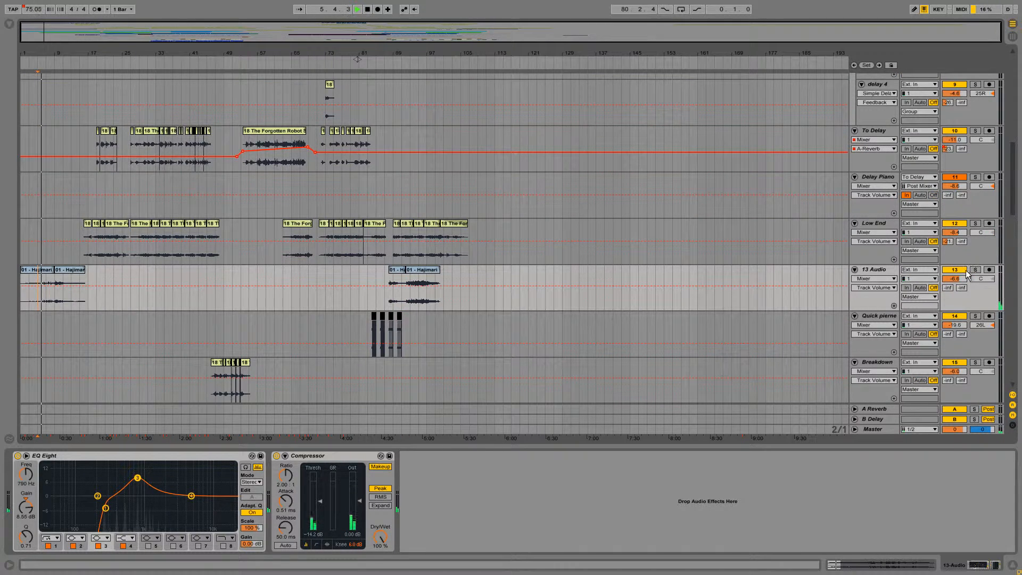
# Step: Audition the opening Hajimari clips on the 13 Audio track from bar 5, first soloed and then in the full mix
pyautogui.click(975, 270)
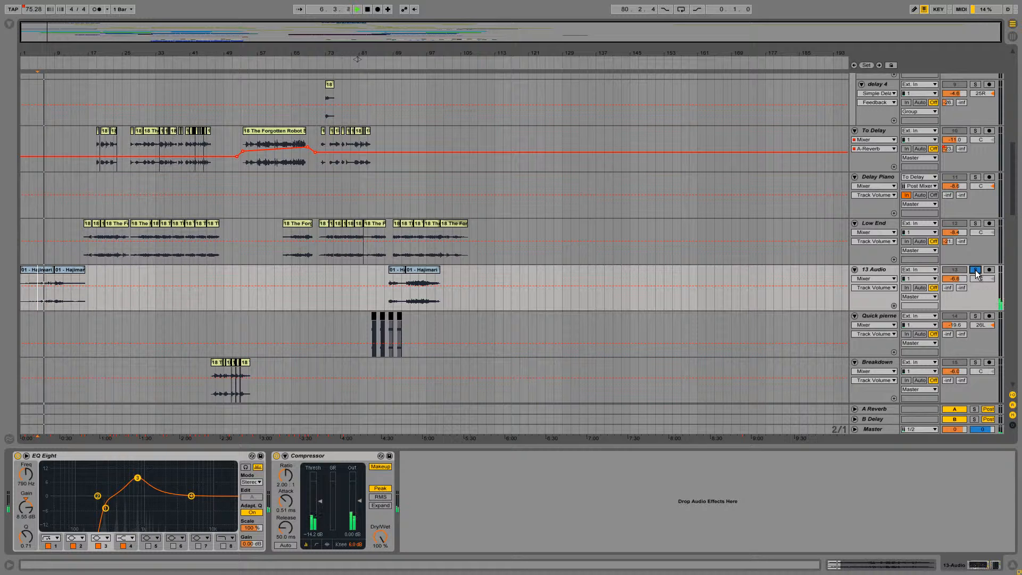
pyautogui.click(975, 270)
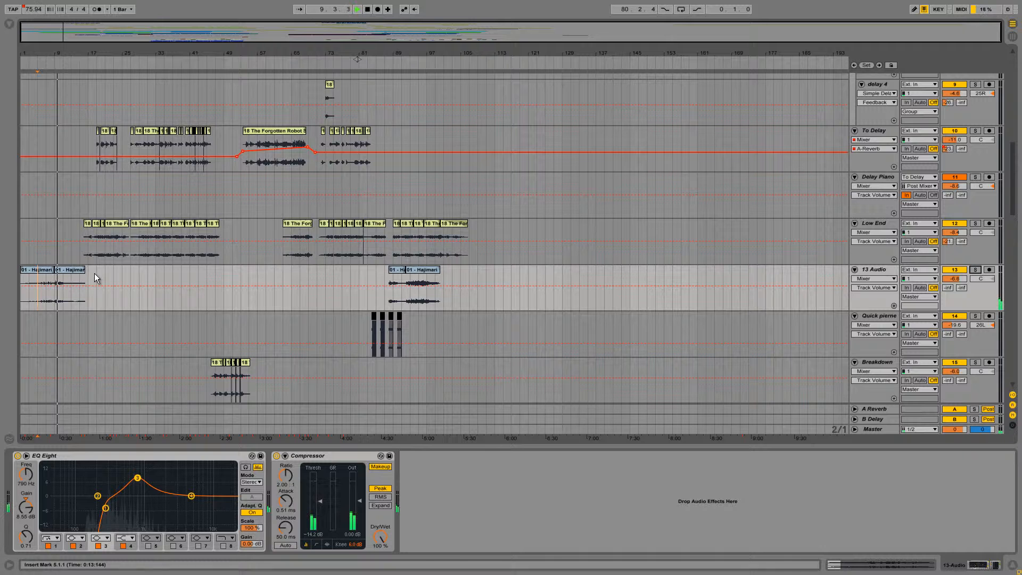
pyautogui.scroll(1, 69, 272)
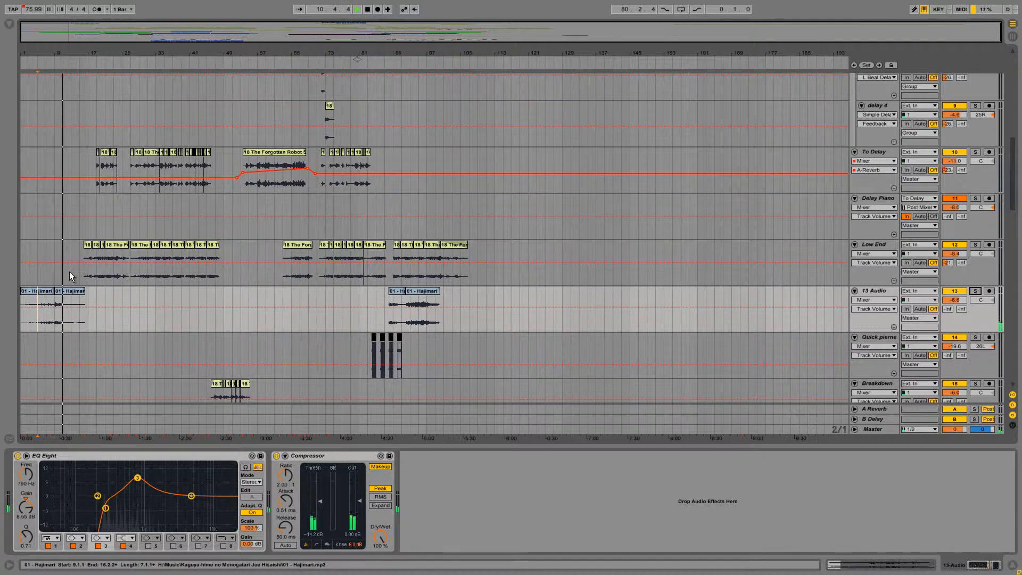
pyautogui.scroll(1, 69, 272)
pyautogui.scroll(10, 69, 271)
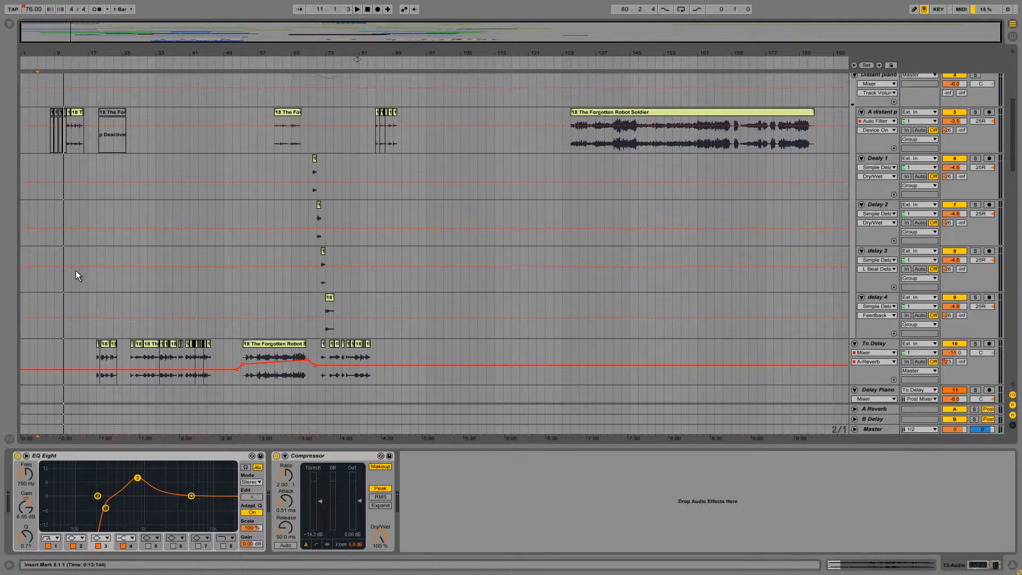
# Step: Unfold the second dodododo track and audition its The Lost Paradise clips from bar 1 in solo, including the short chops
pyautogui.scroll(5, 76, 273)
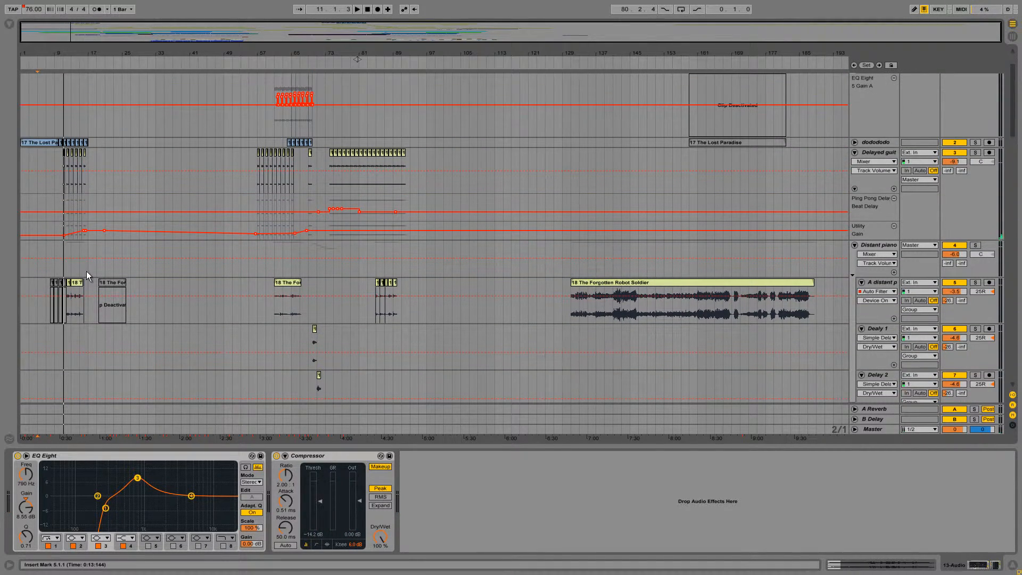
pyautogui.scroll(2, 87, 272)
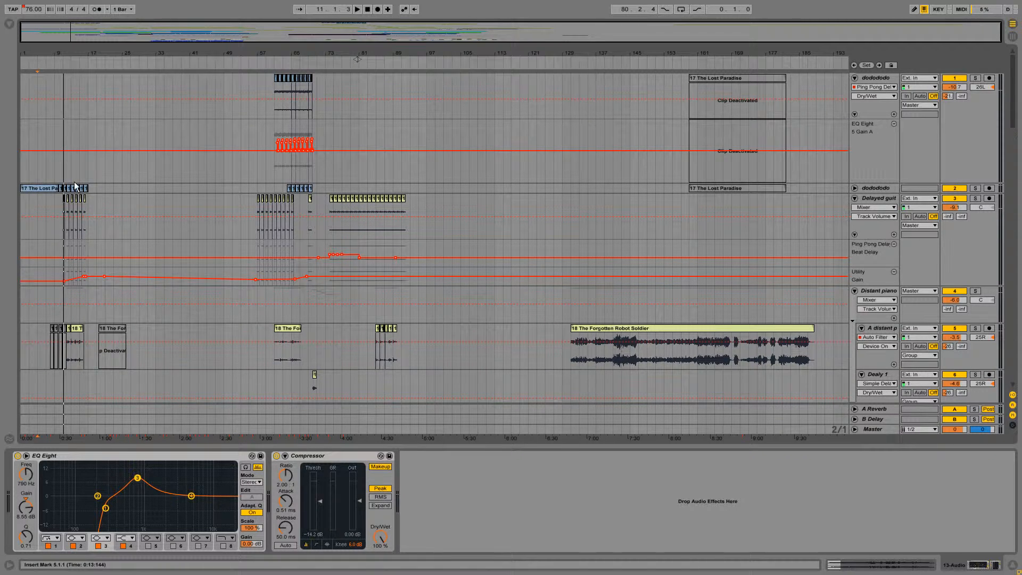
pyautogui.click(854, 189)
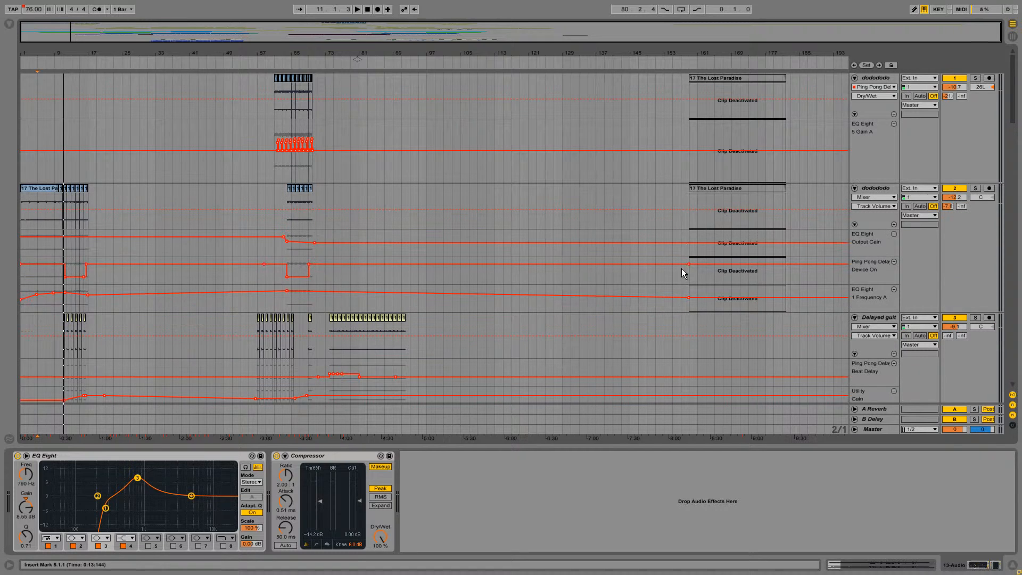
pyautogui.click(29, 189)
pyautogui.press('space')
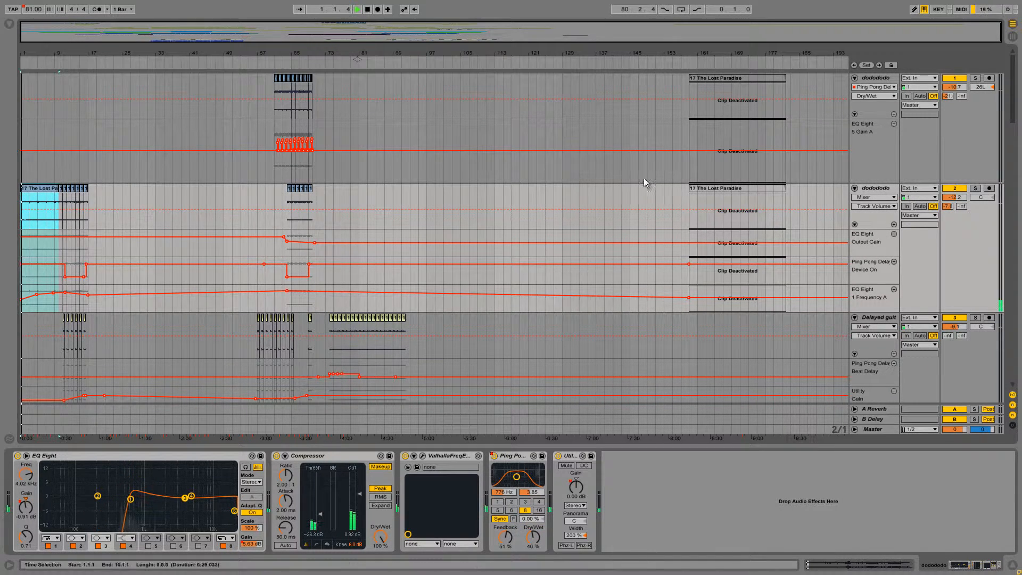
pyautogui.click(974, 189)
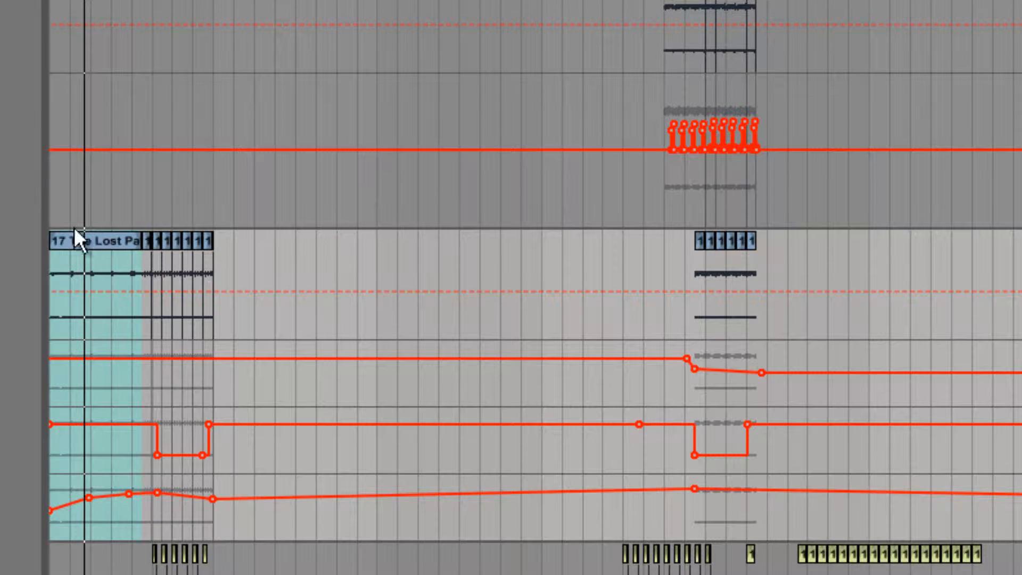
pyautogui.click(161, 282)
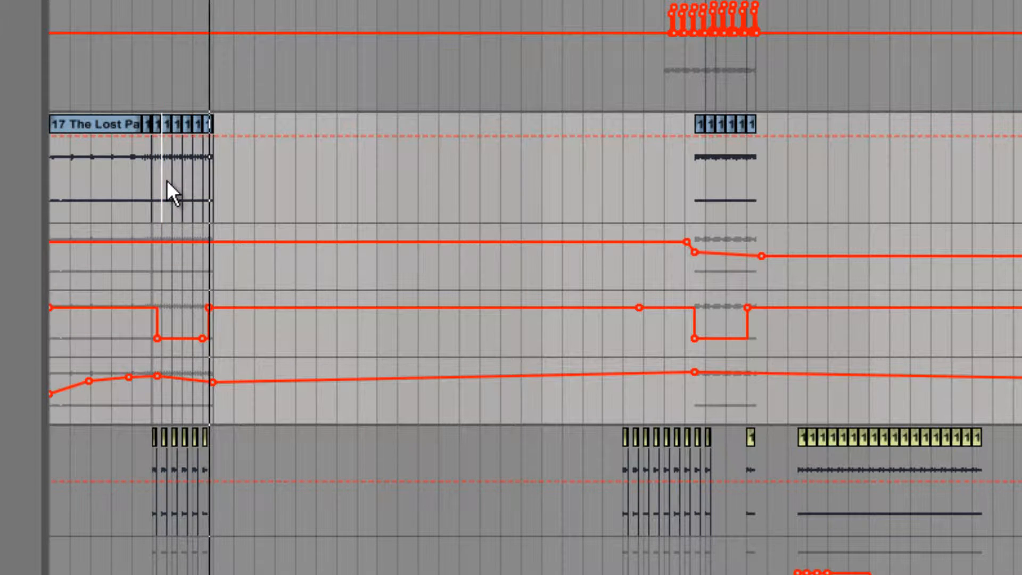
# Step: Try the chopped The Lost Paradise clip at bar 14 at 0 st transposition, and undo the change
pyautogui.click(189, 124)
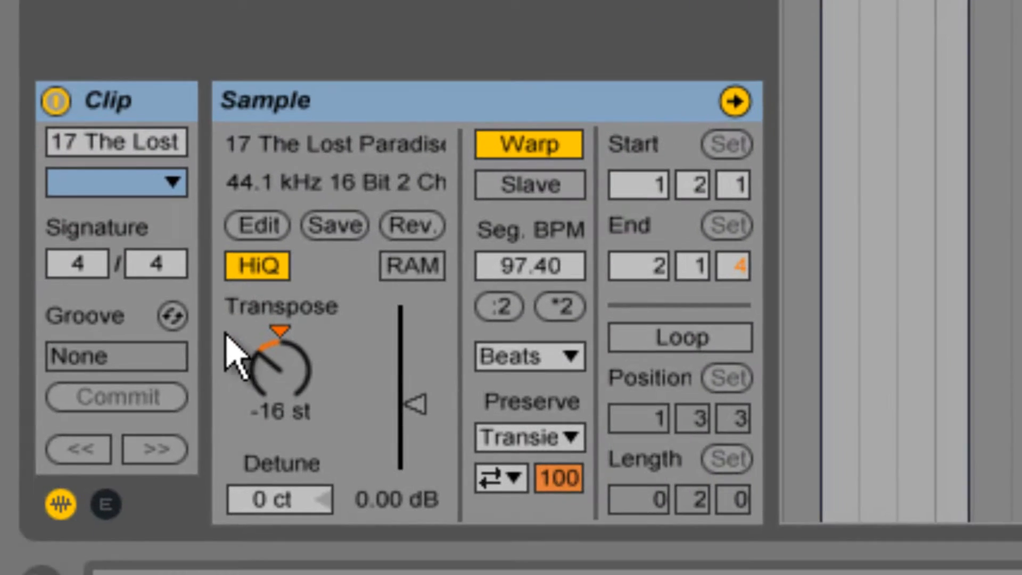
pyautogui.click(262, 343)
pyautogui.press('Delete')
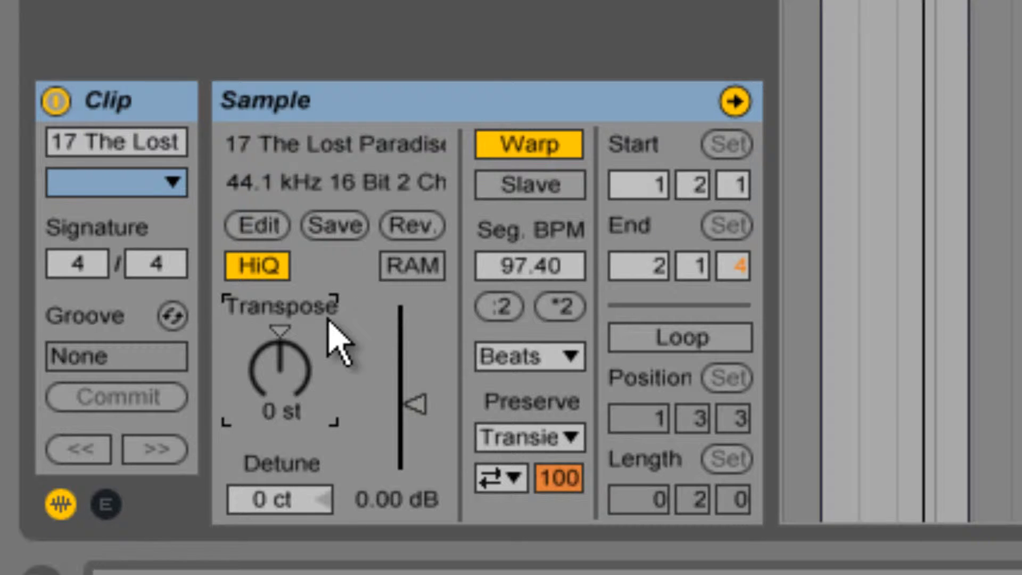
pyautogui.hotkey('ctrl', 'z')
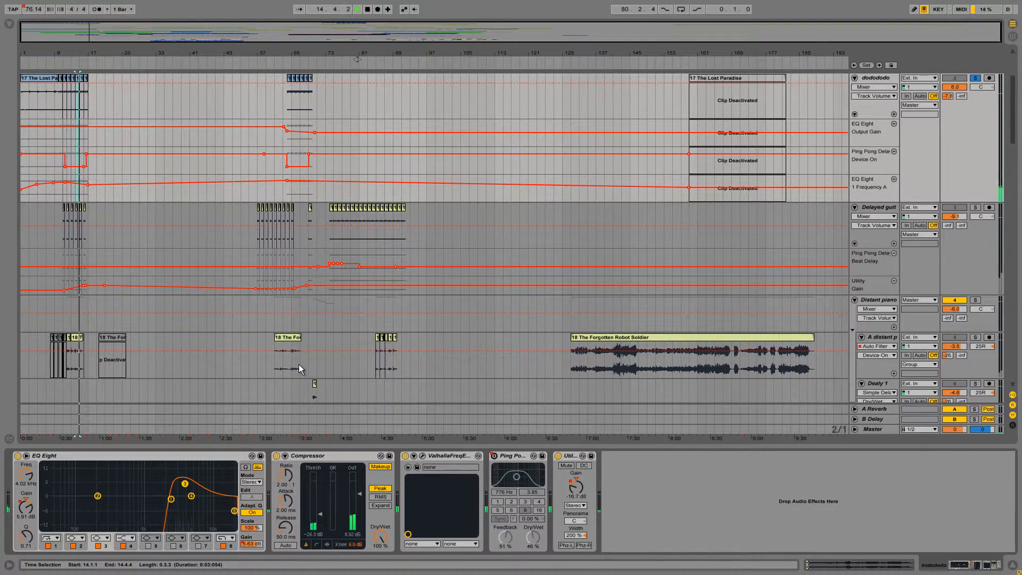
# Step: Compare the warping and sample settings of the long opening The Lost Paradise clip with those of a short chopped clip
pyautogui.scroll(1, 31, 321)
pyautogui.scroll(2, 30, 321)
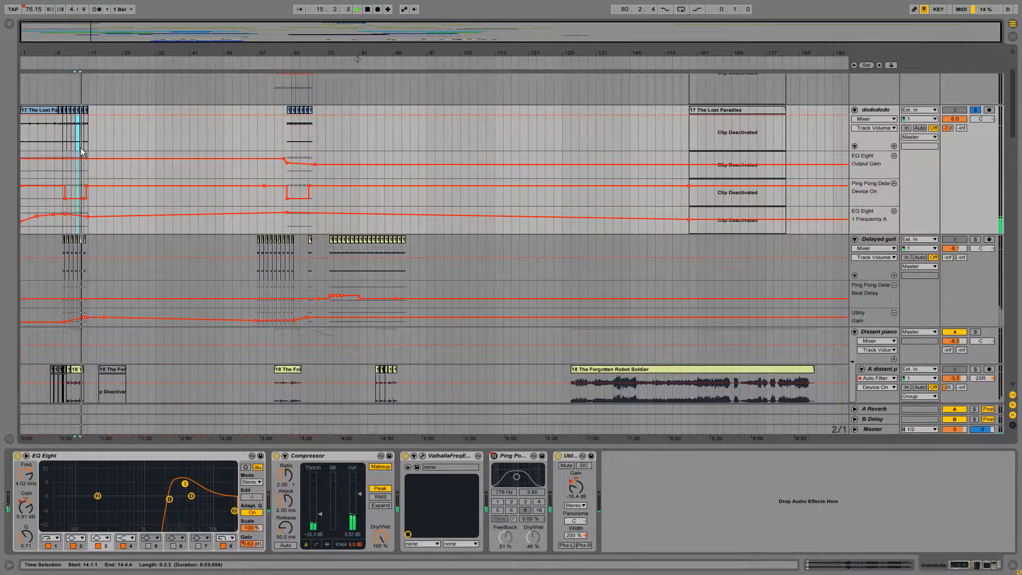
pyautogui.click(41, 123)
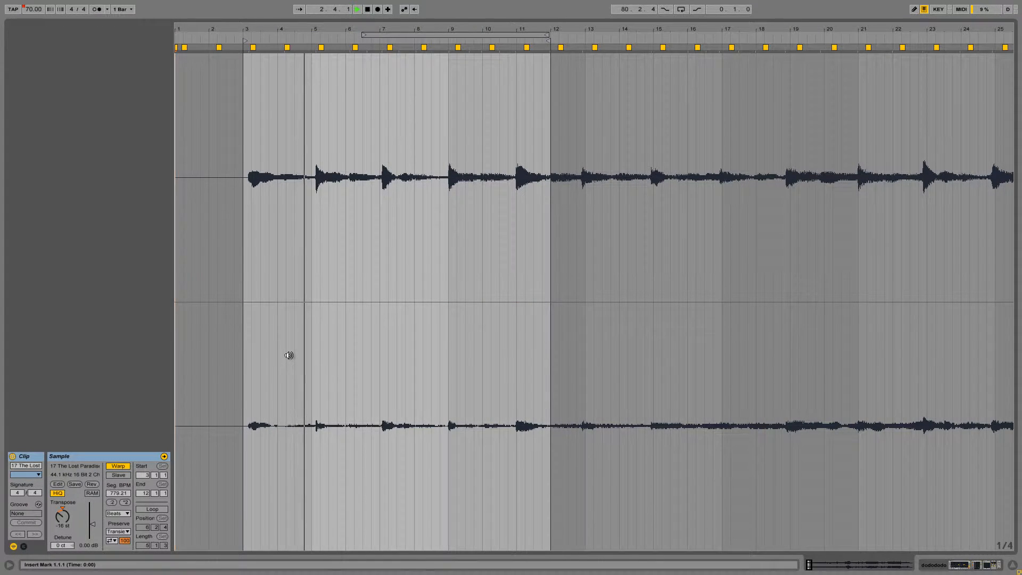
pyautogui.hotkey('shift', 'Tab')
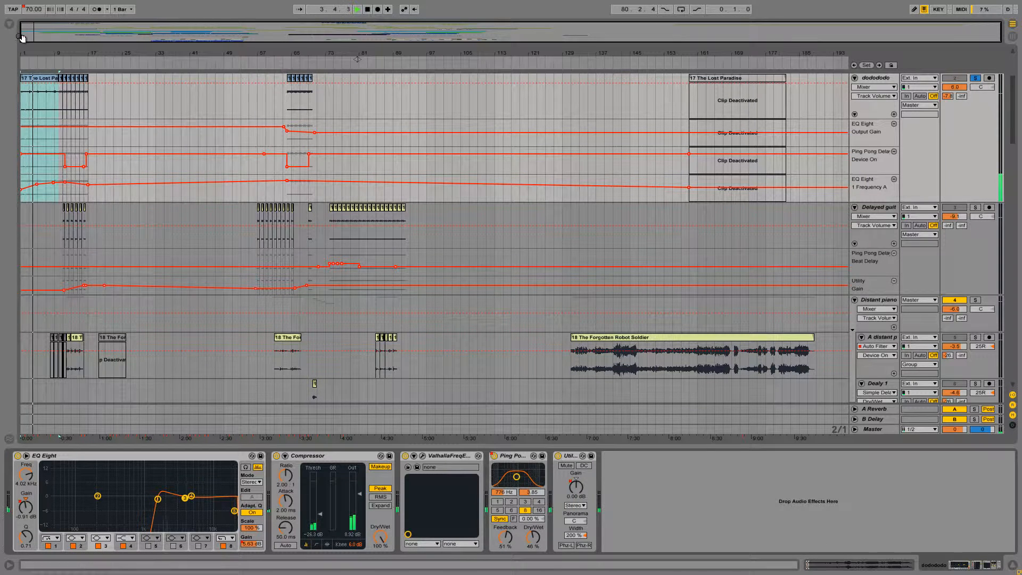
pyautogui.hotkey('shift', 'Tab')
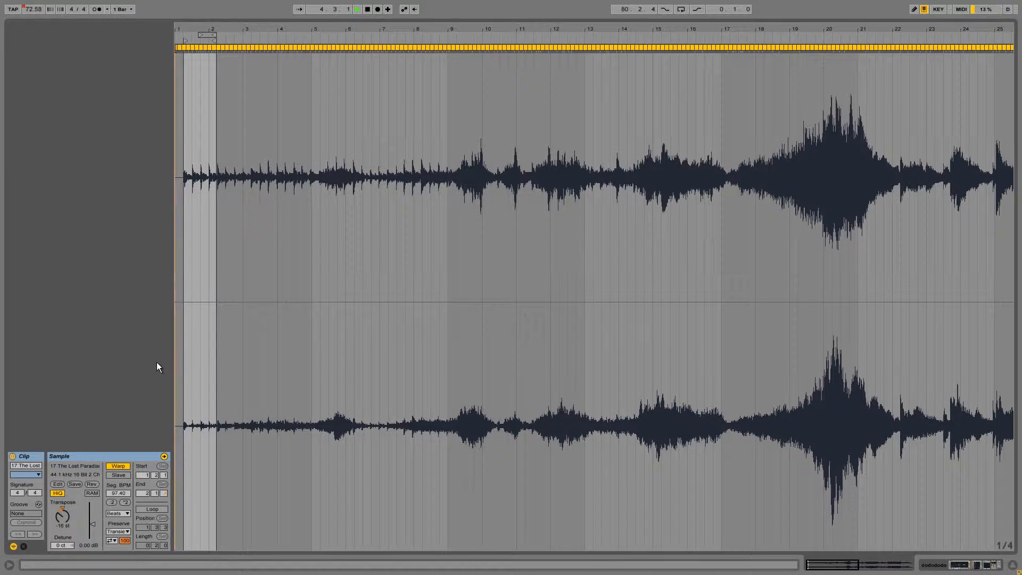
pyautogui.hotkey('shift', 'Tab')
pyautogui.hotkey('shift', 'Tab')
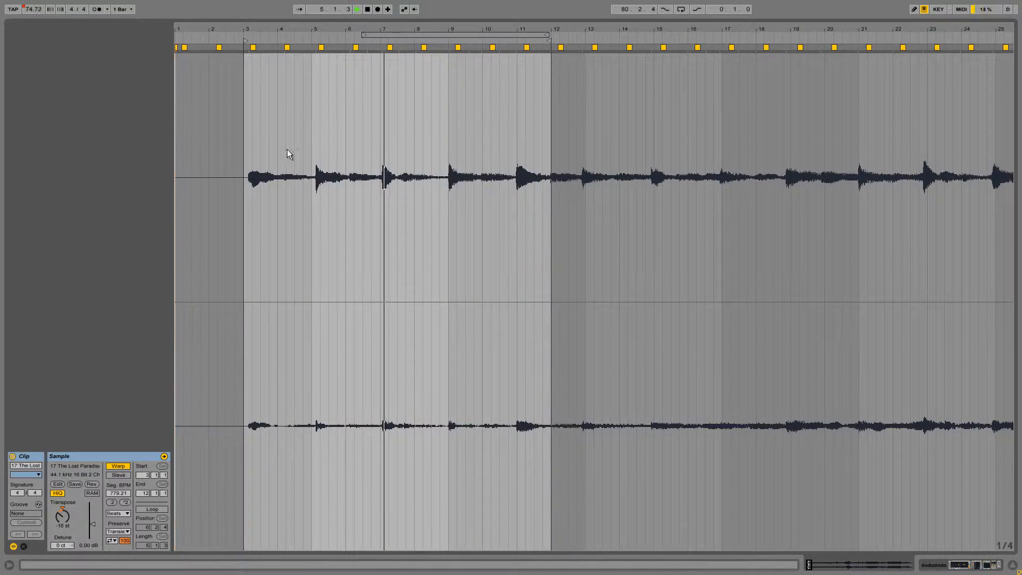
pyautogui.hotkey('shift', 'Tab')
# Step: Set the second dodododo track's volume to -0.5 dB while auditioning its bar 65 clips soloed and in the full mix
pyautogui.scroll(3, 189, 241)
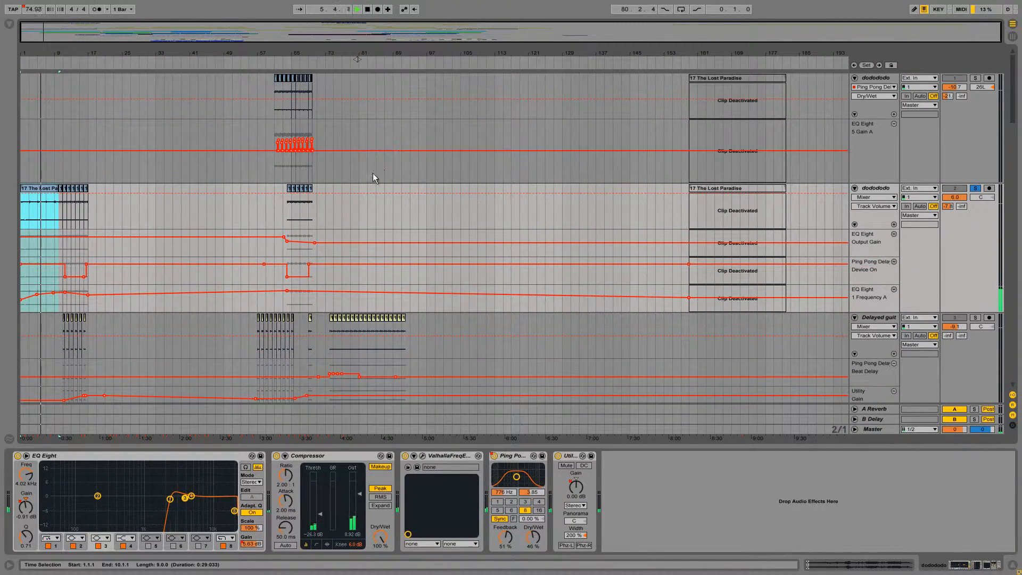
pyautogui.click(295, 189)
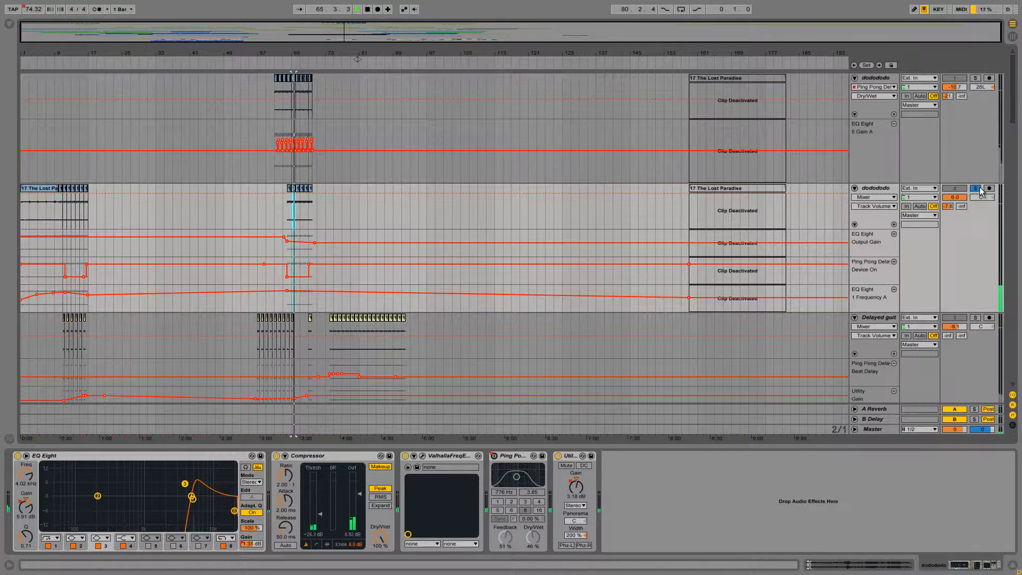
pyautogui.moveTo(964, 197); pyautogui.dragTo(964, 211)
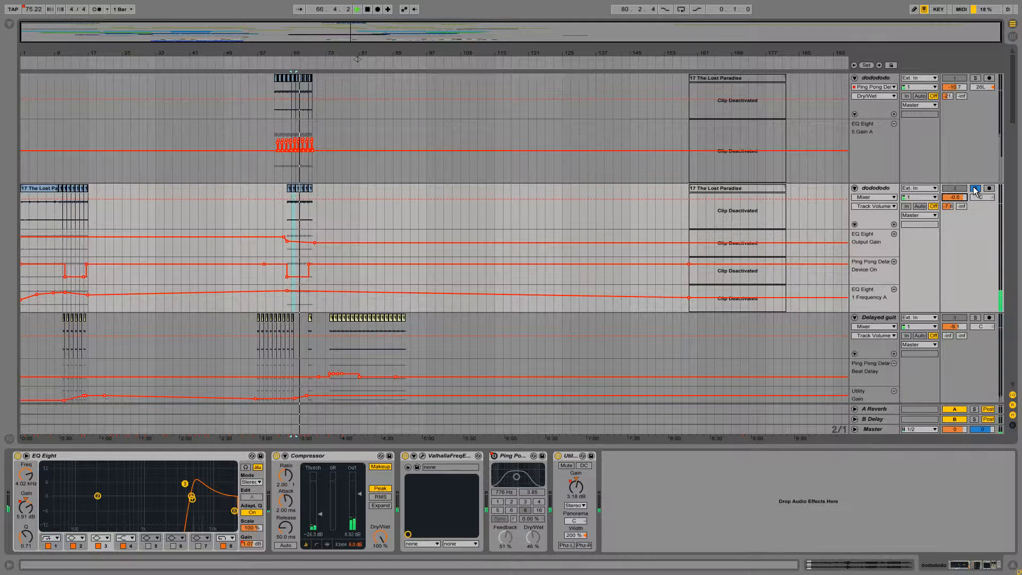
pyautogui.click(975, 189)
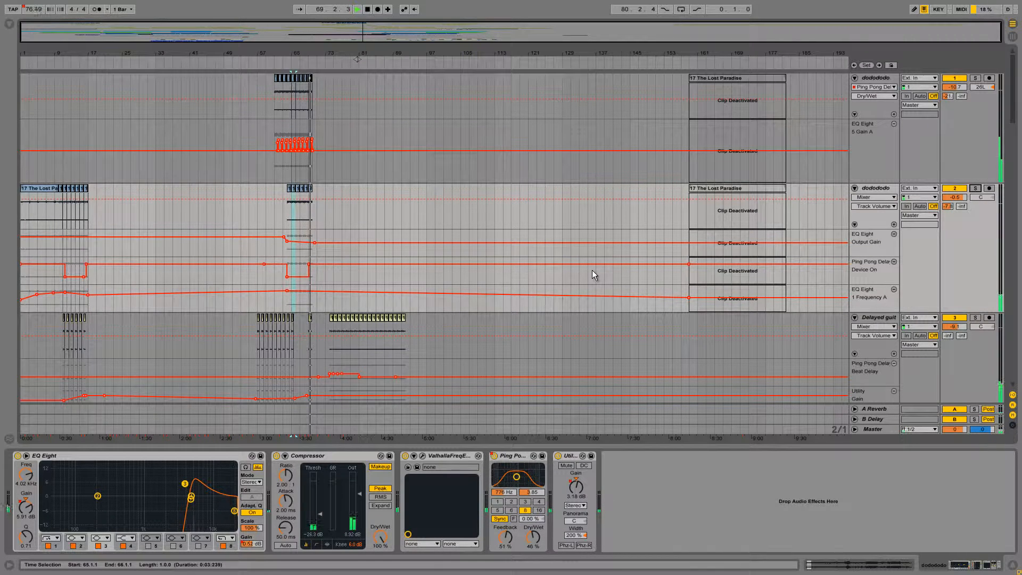
pyautogui.press('space')
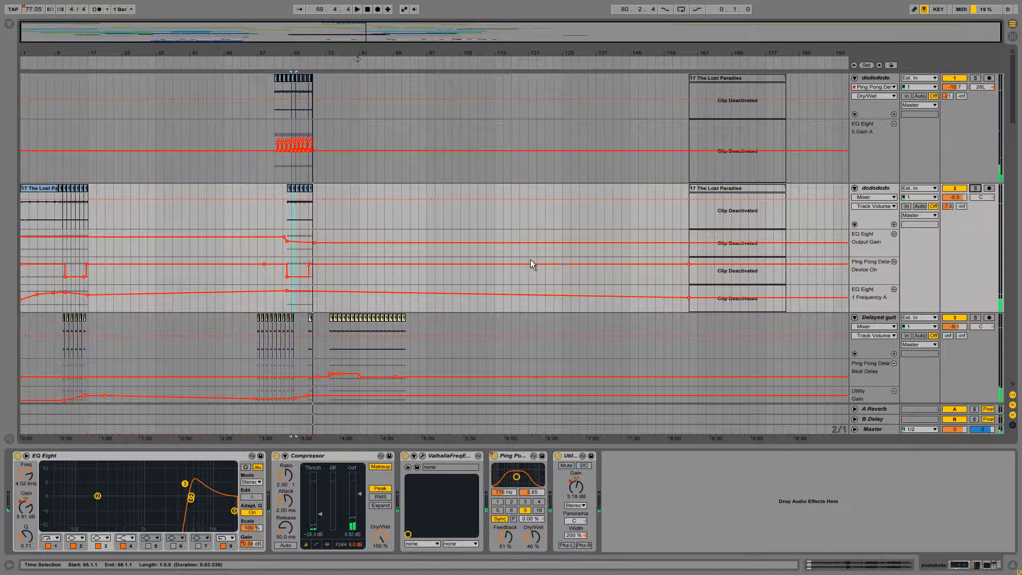
# Step: Audition the first dodododo track's chopped clips from bar 61 in solo, following their EQ Eight gain automation up close
pyautogui.click(277, 91)
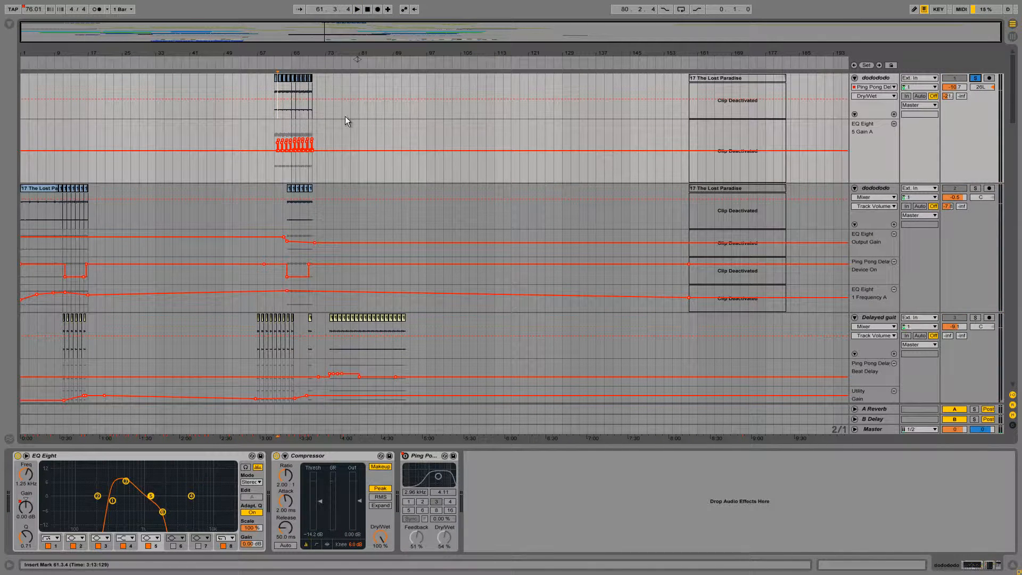
pyautogui.press('space')
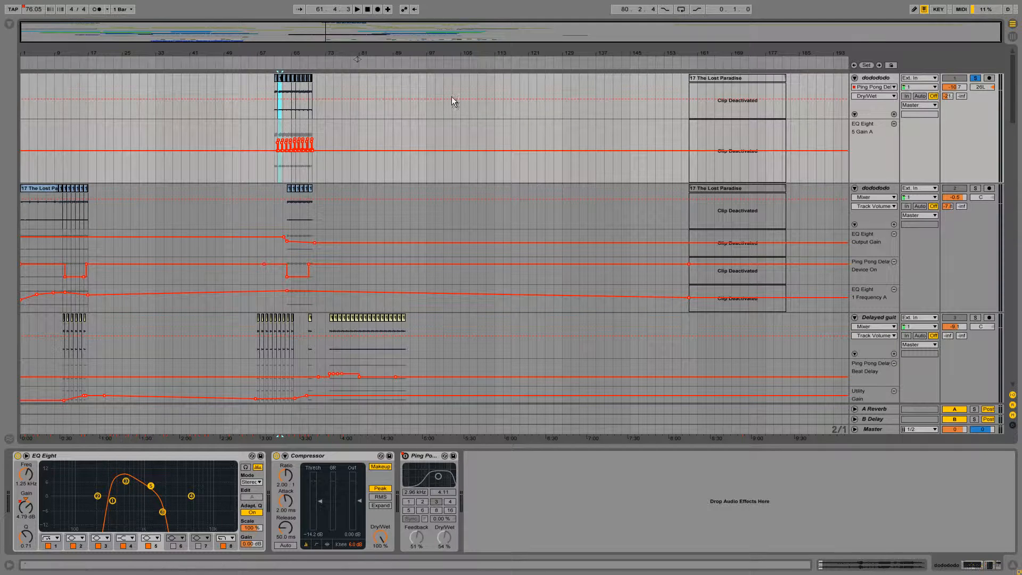
pyautogui.press('+')
pyautogui.press('+')
pyautogui.press('+')
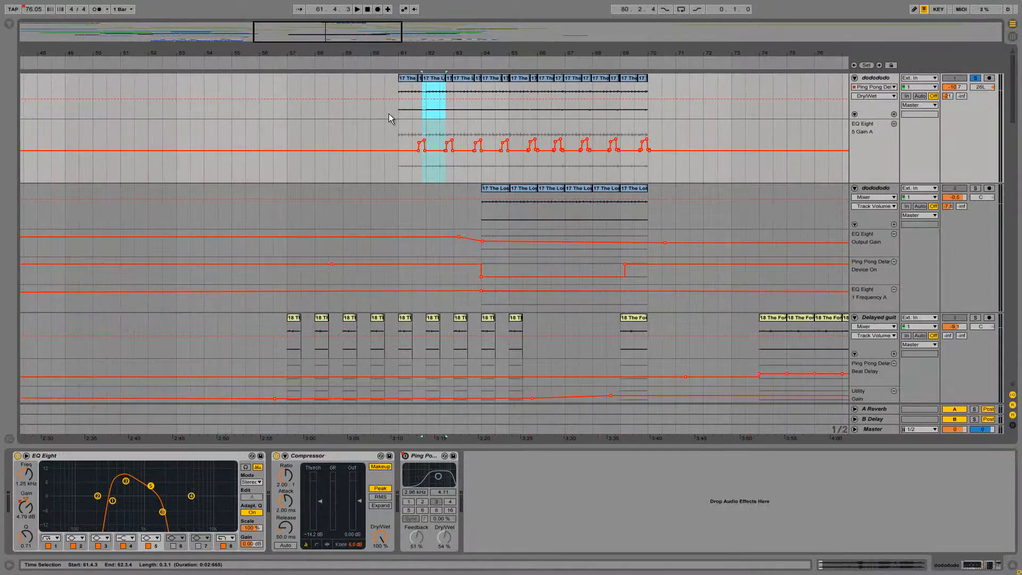
pyautogui.press('space')
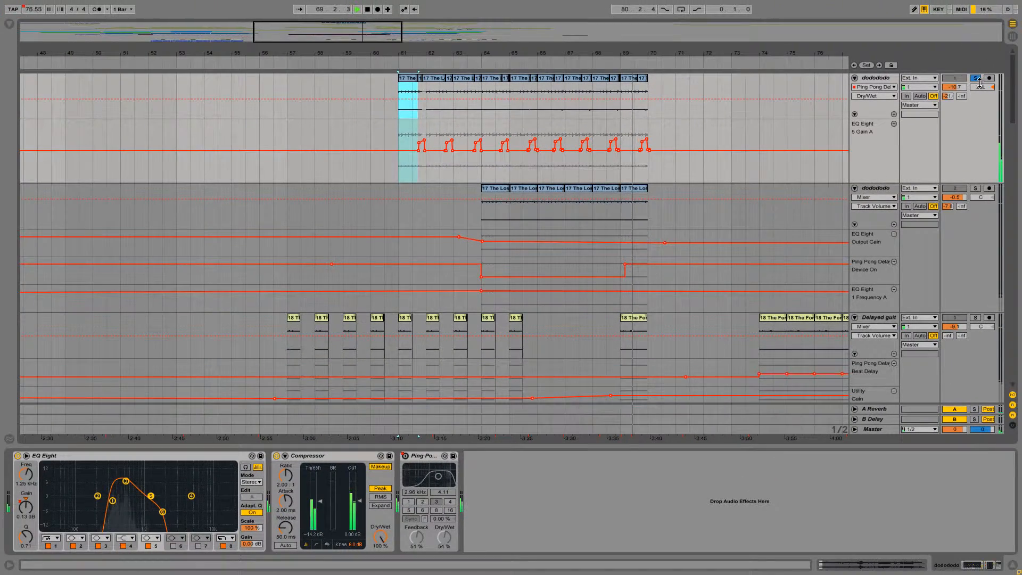
# Step: Unsolo the first dodododo track and replay its bar 61 section in the full mix
pyautogui.click(976, 78)
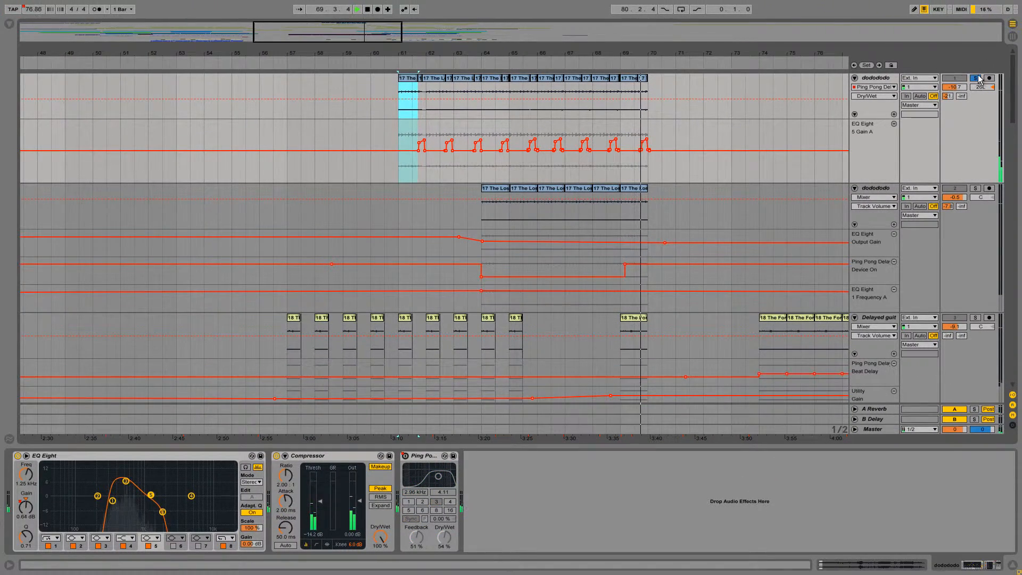
pyautogui.press('space')
pyautogui.press('space')
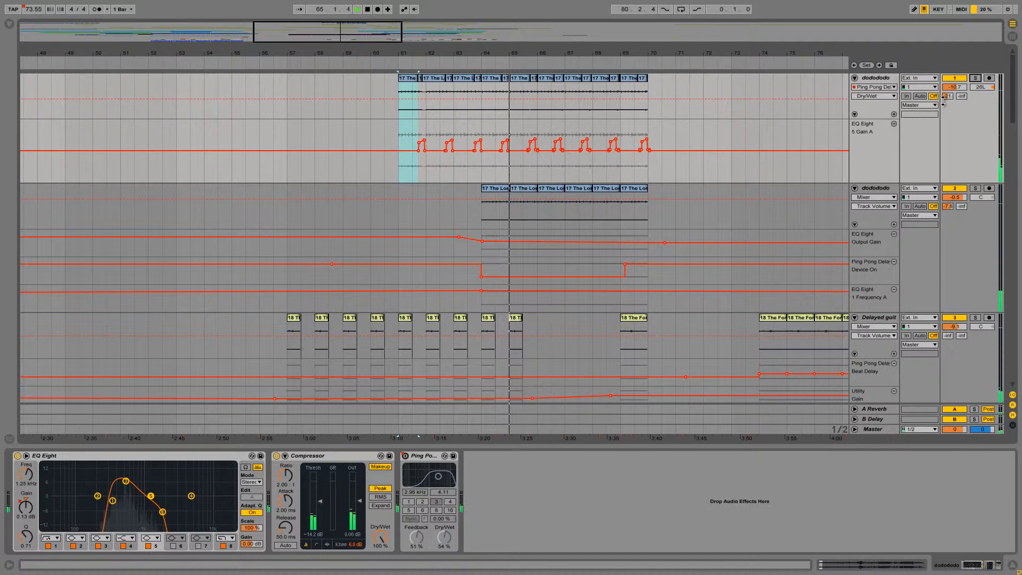
pyautogui.press('-')
pyautogui.press('-')
pyautogui.press('-')
pyautogui.press('-')
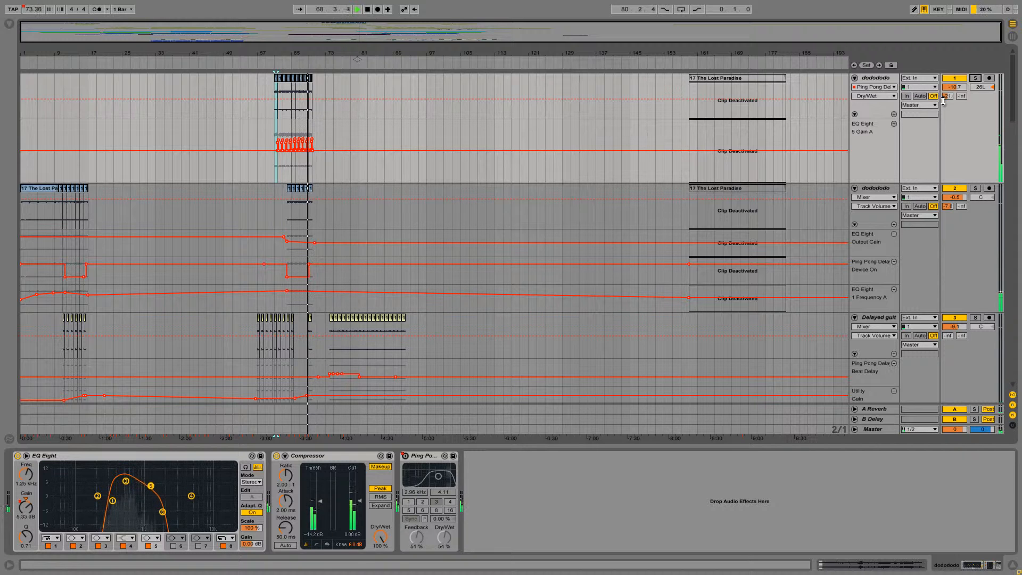
# Step: Stop playback and audition the Rain track's last clip from about bar 86, soloing the track
pyautogui.scroll(-5, 633, 222)
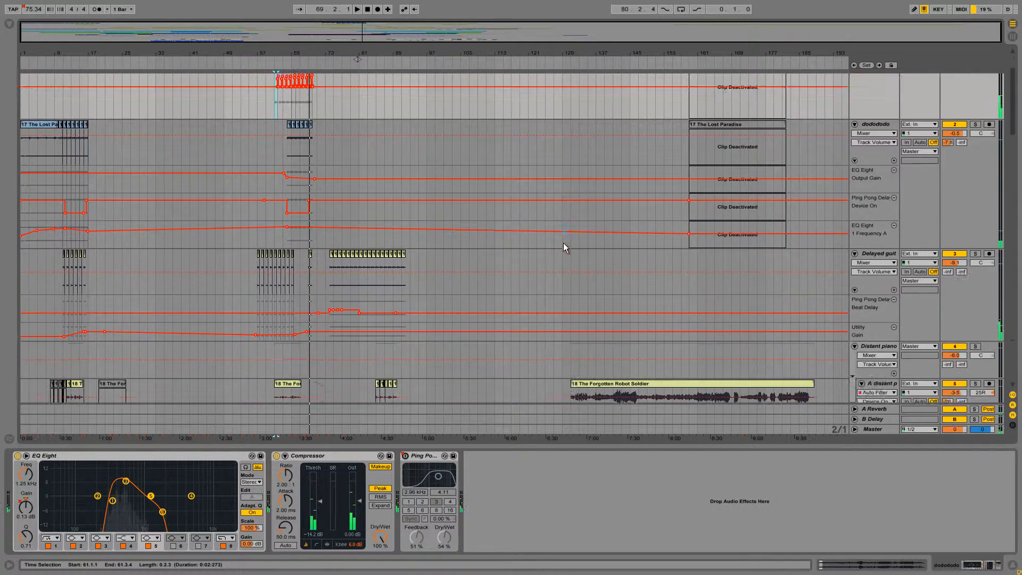
pyautogui.scroll(-15, 475, 251)
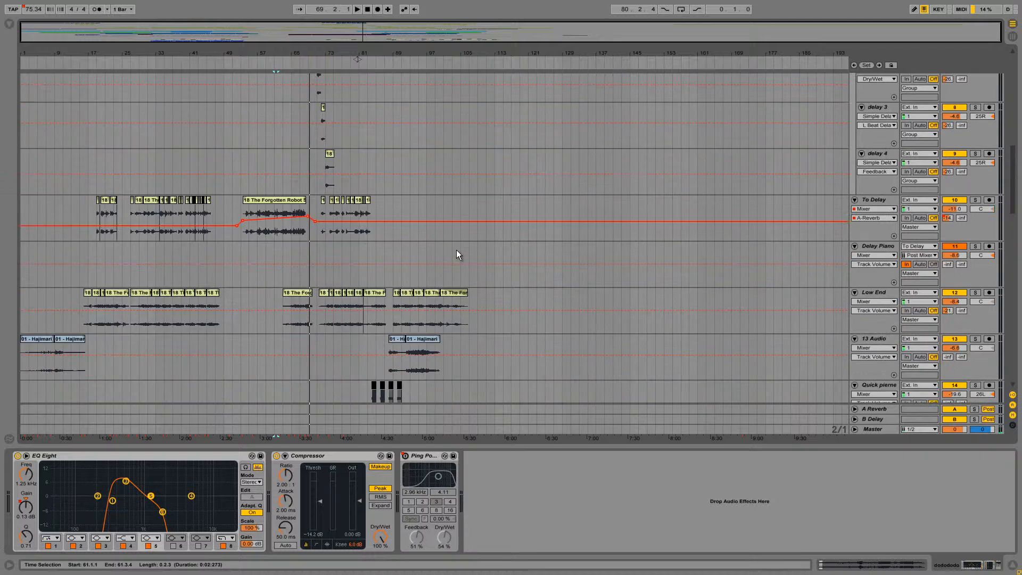
pyautogui.scroll(-5, 461, 261)
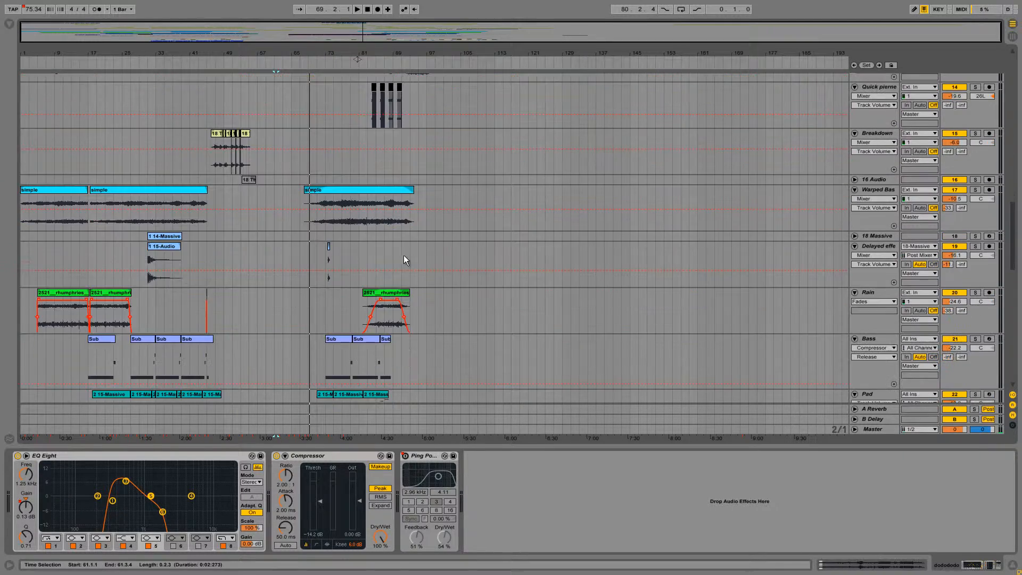
pyautogui.click(400, 293)
pyautogui.press('z')
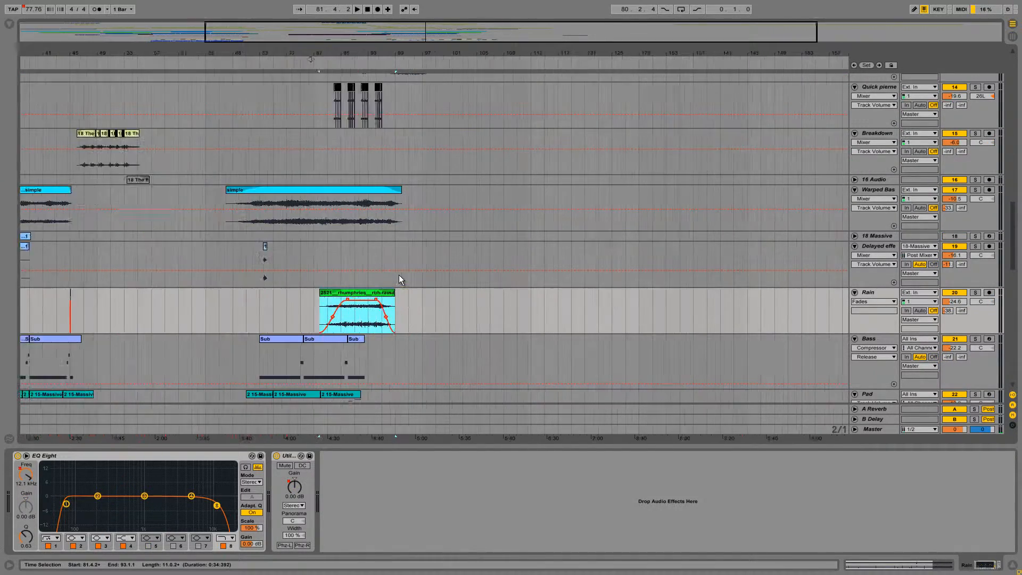
pyautogui.click(163, 308)
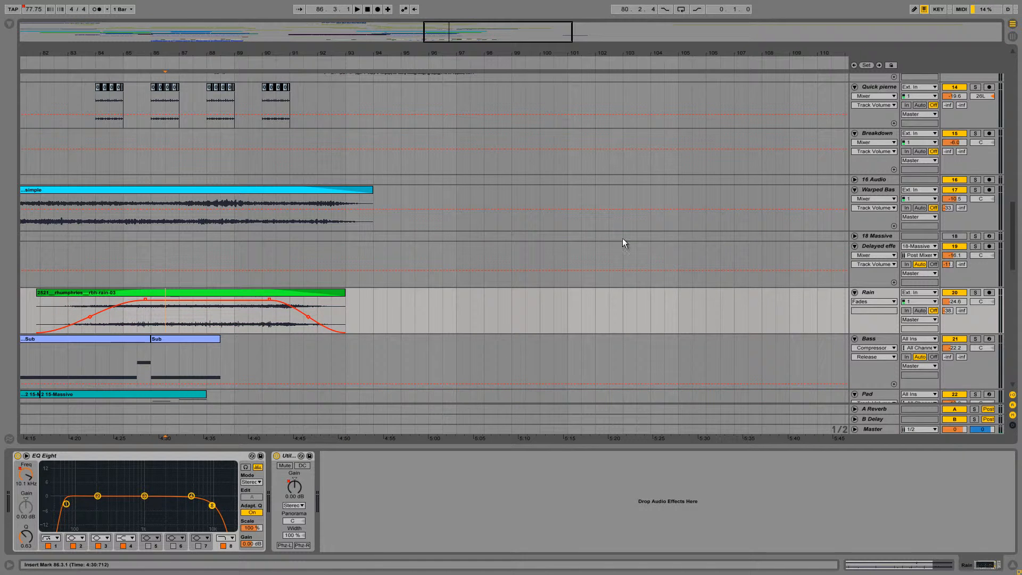
pyautogui.press('space')
pyautogui.click(975, 293)
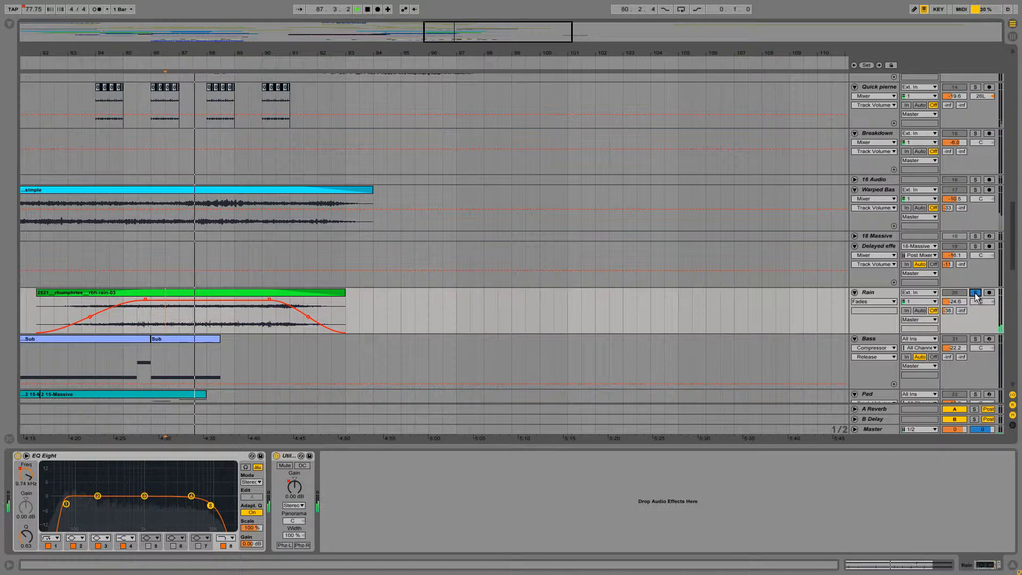
# Step: Select the last rain clip, open its sample view and return to the Rain track's devices
pyautogui.click(171, 313)
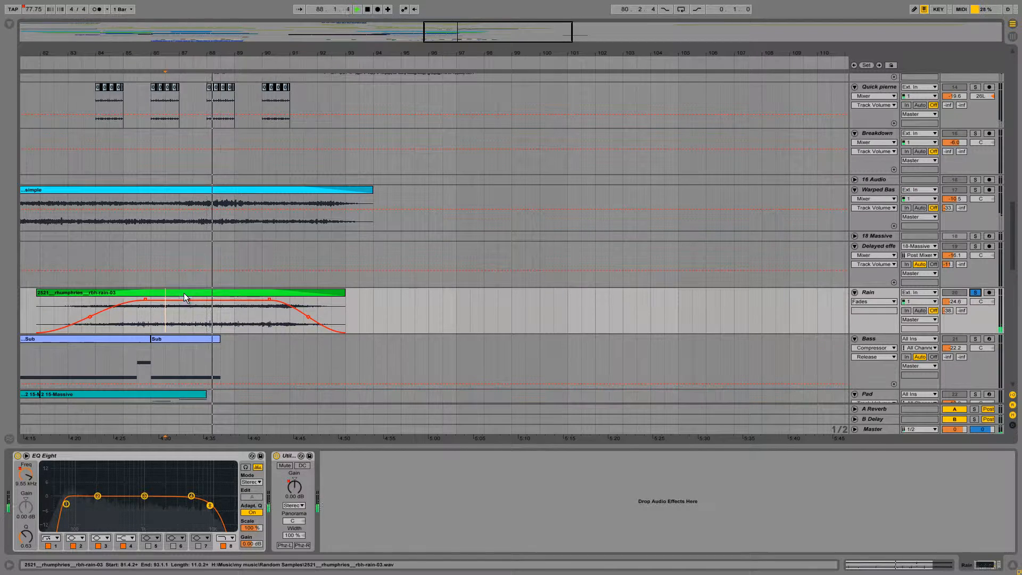
pyautogui.doubleClick(184, 293)
pyautogui.click(984, 564)
pyautogui.click(266, 78)
# Step: Unsolo the Rain track and replay its last clip from bar 86 in the full mix
pyautogui.scroll(3, 295, 129)
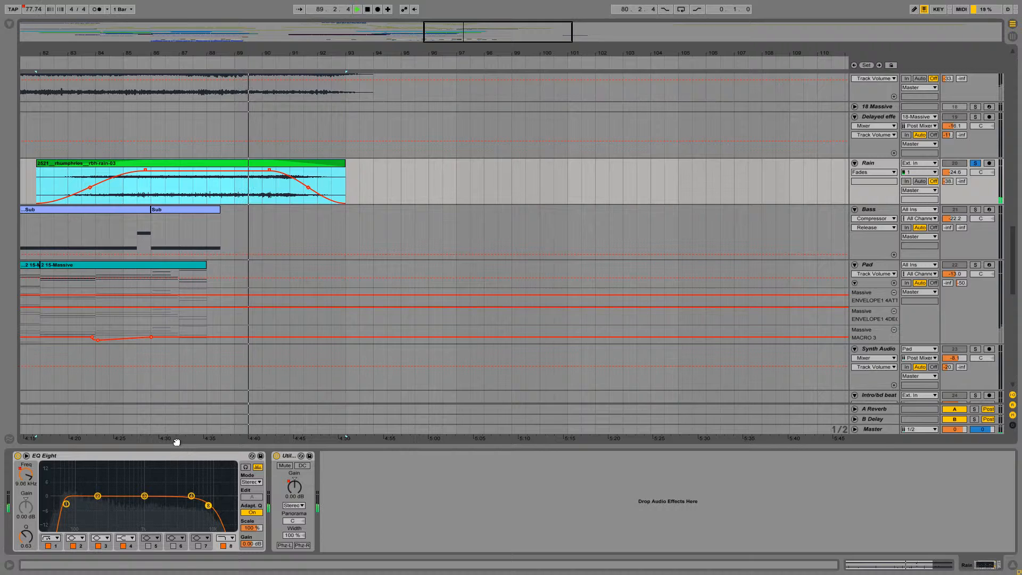
pyautogui.moveTo(177, 440); pyautogui.dragTo(679, 440)
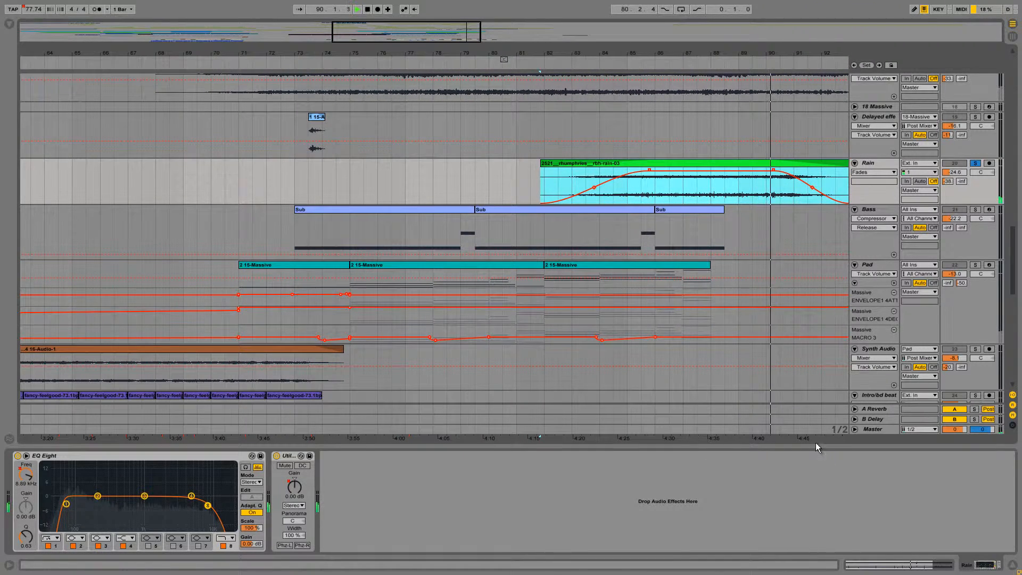
pyautogui.moveTo(813, 441); pyautogui.dragTo(524, 441)
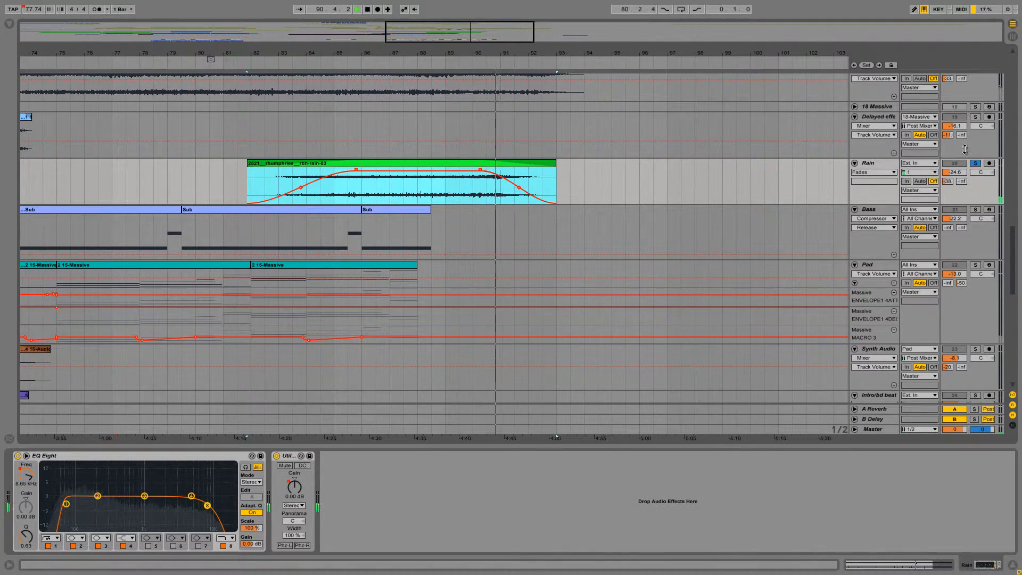
pyautogui.click(975, 163)
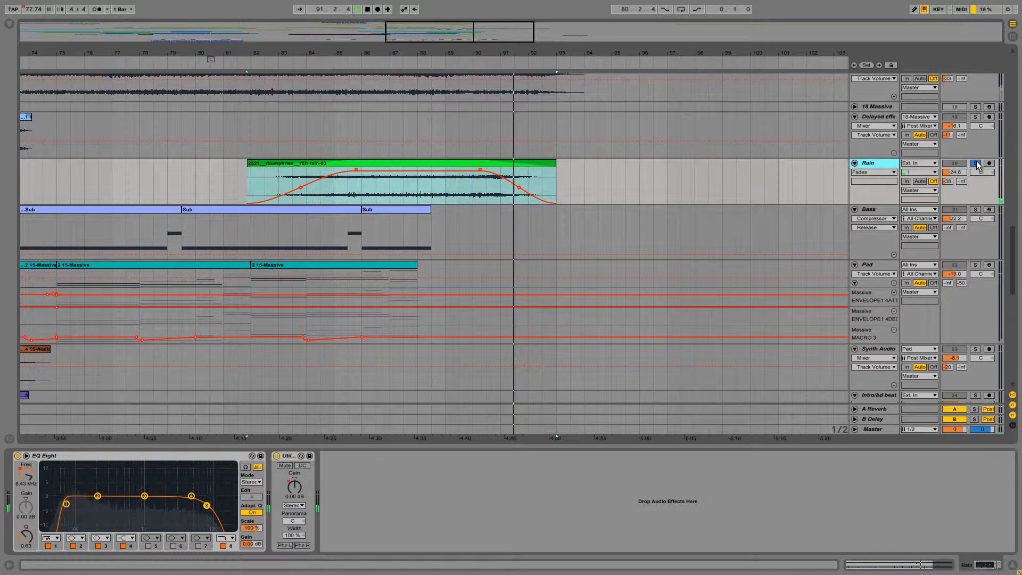
pyautogui.click(321, 192)
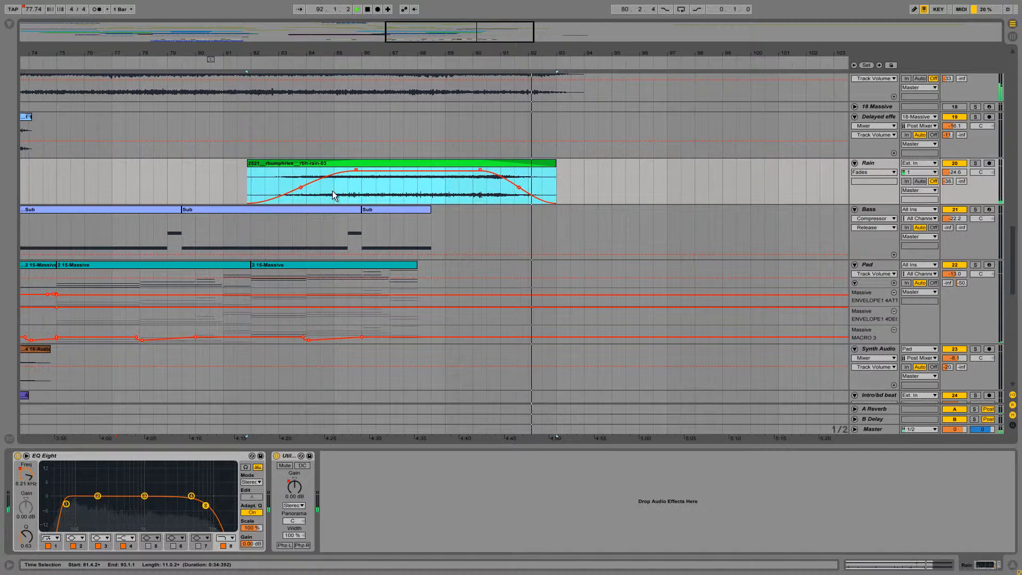
pyautogui.click(368, 187)
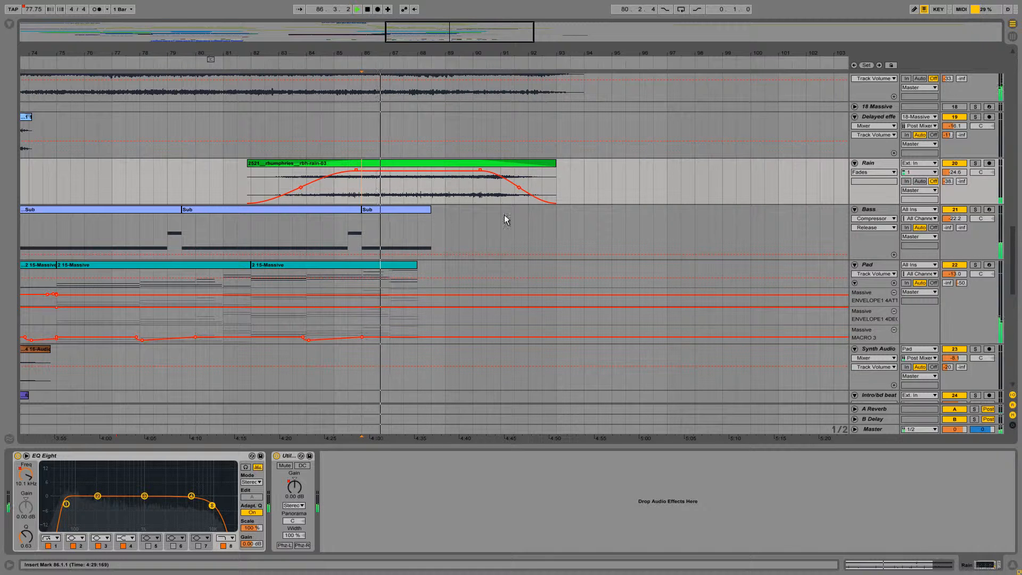
# Step: Compare the mix with the Rain track off and on, and set the track's volume to -23.8 dB
pyautogui.scroll(3, 523, 248)
pyautogui.click(955, 216)
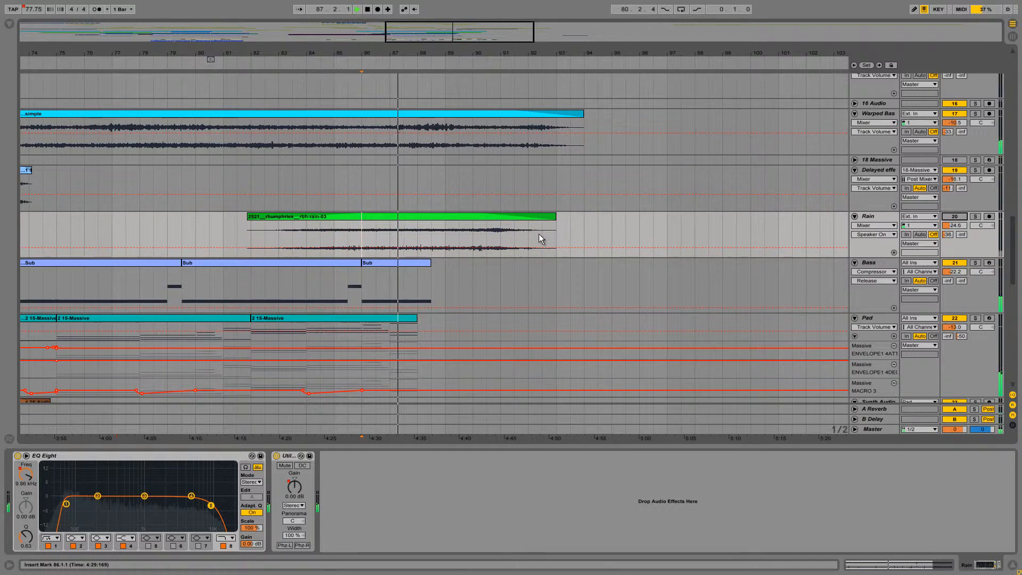
pyautogui.moveTo(961, 229); pyautogui.dragTo(962, 222)
pyautogui.click(963, 219)
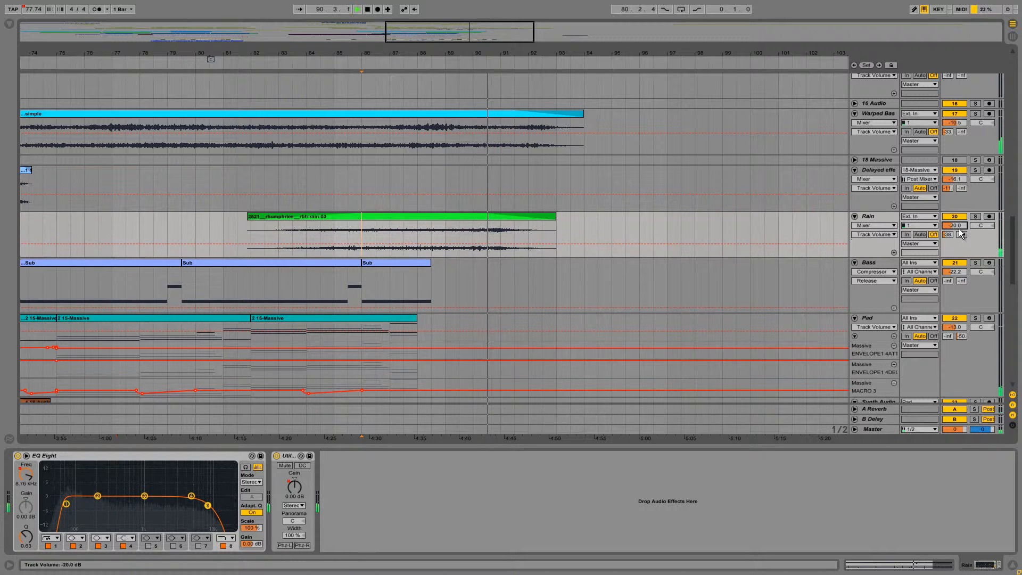
pyautogui.moveTo(959, 228); pyautogui.dragTo(959, 238)
# Step: Follow the ending across the whole arrangement, examining the final Low End and 13 Audio clips around bar 93
pyautogui.click(549, 229)
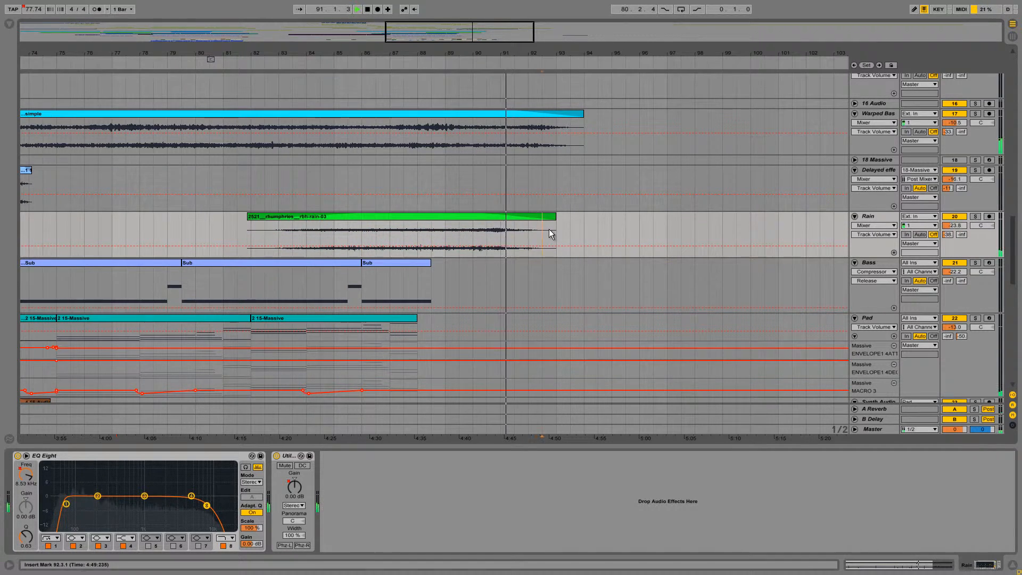
pyautogui.press('-')
pyautogui.press('-')
pyautogui.press('-')
pyautogui.scroll(5, 484, 229)
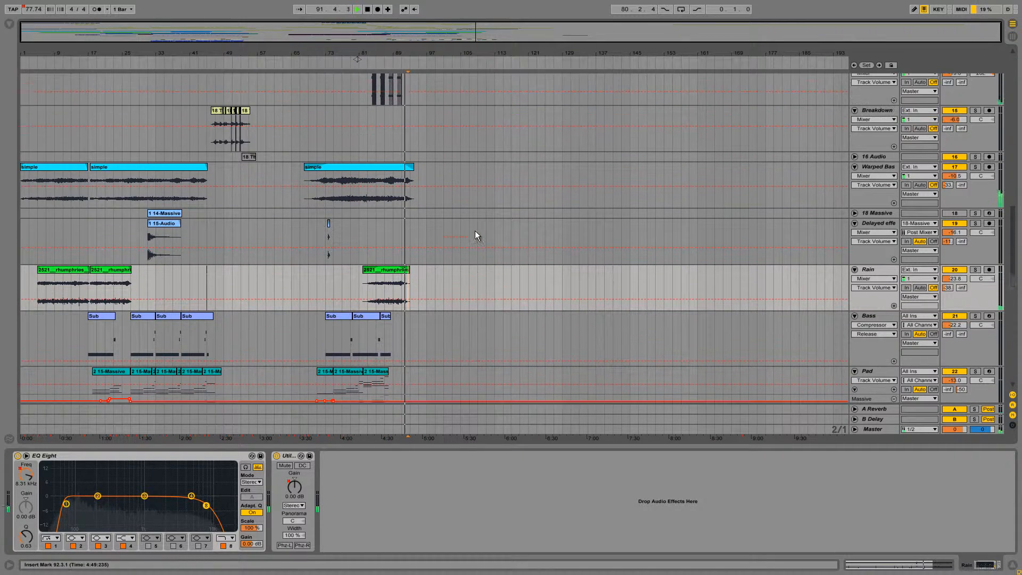
pyautogui.scroll(5, 478, 237)
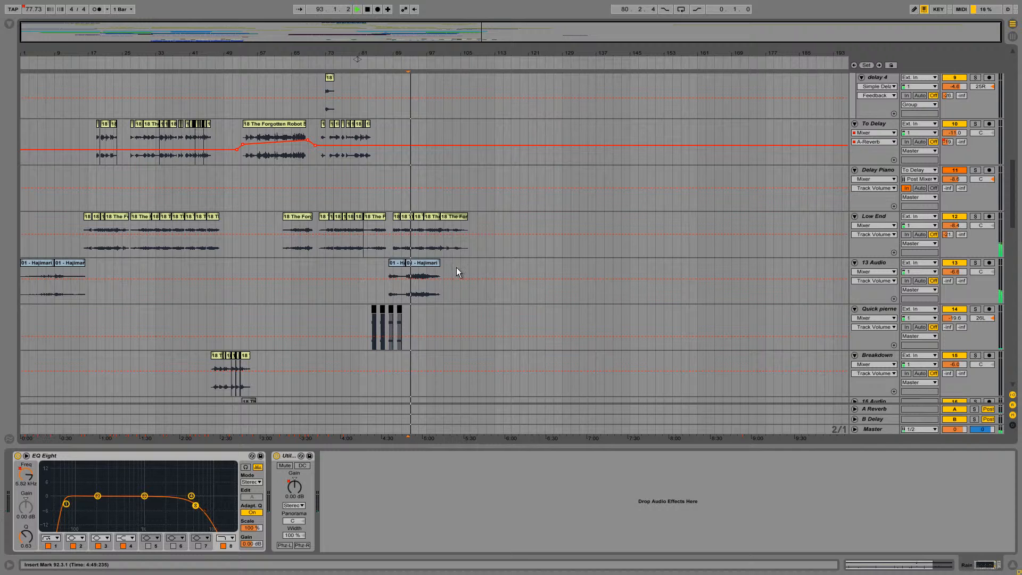
pyautogui.scroll(2, 430, 276)
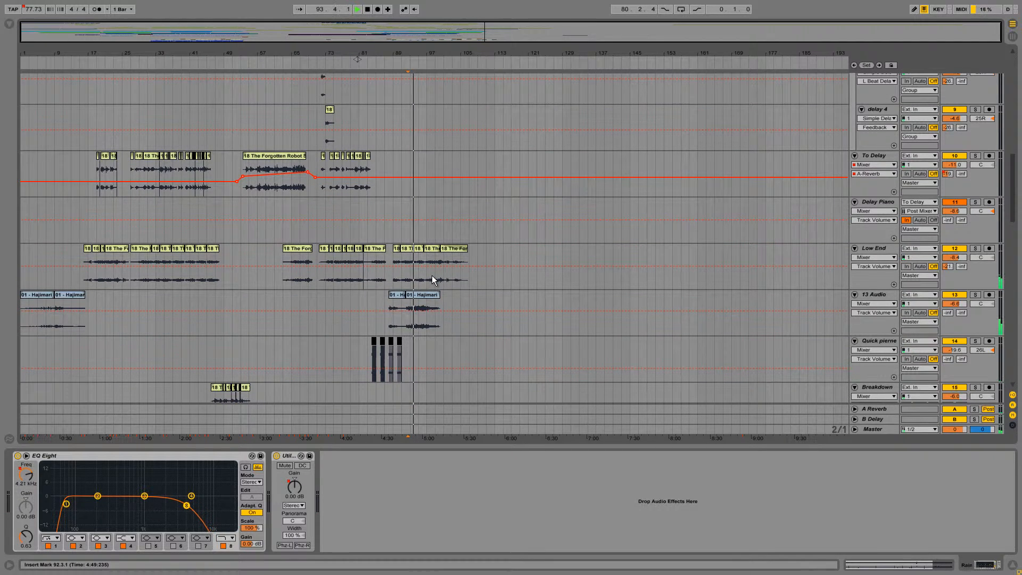